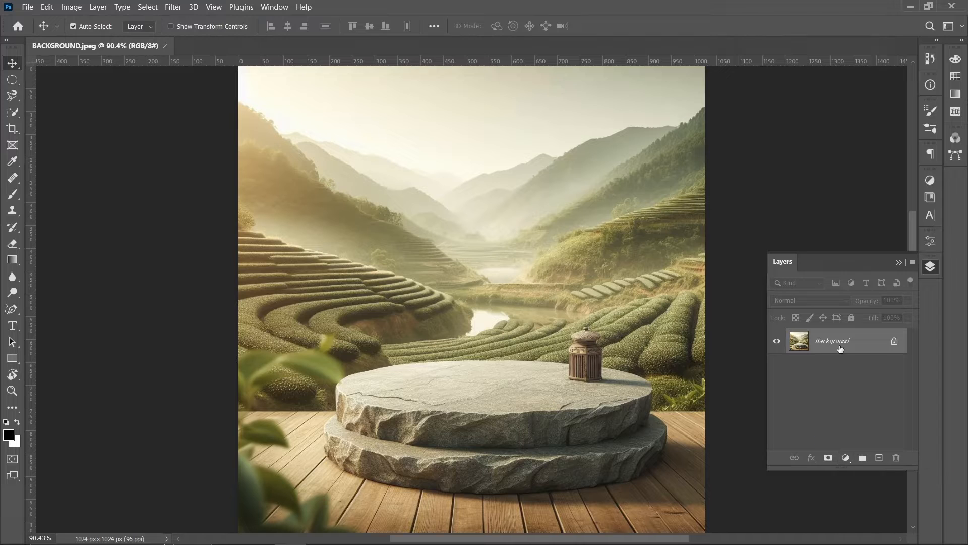
- Duplicate the Background layer and rename the copy BG
key("ctrl+j")
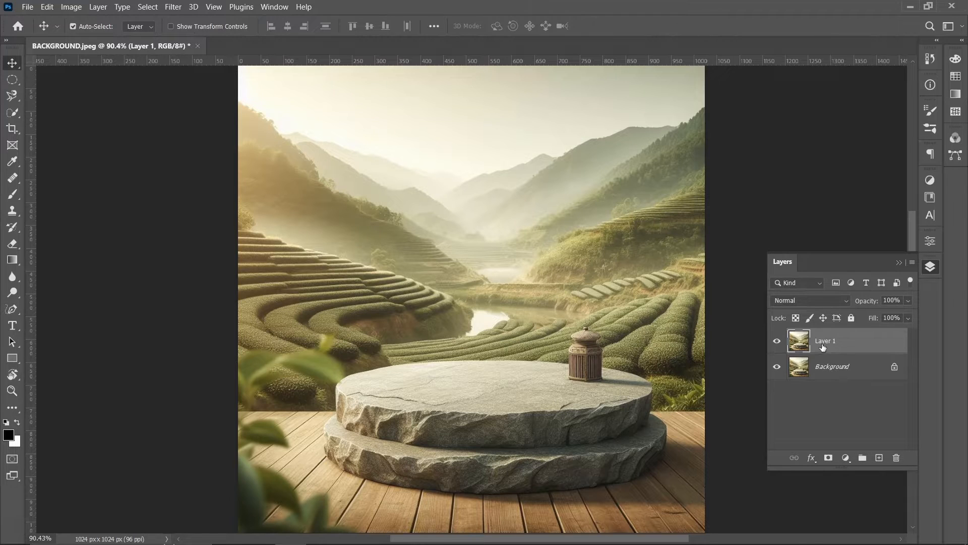
double_click(824, 341)
left_click(878, 344)
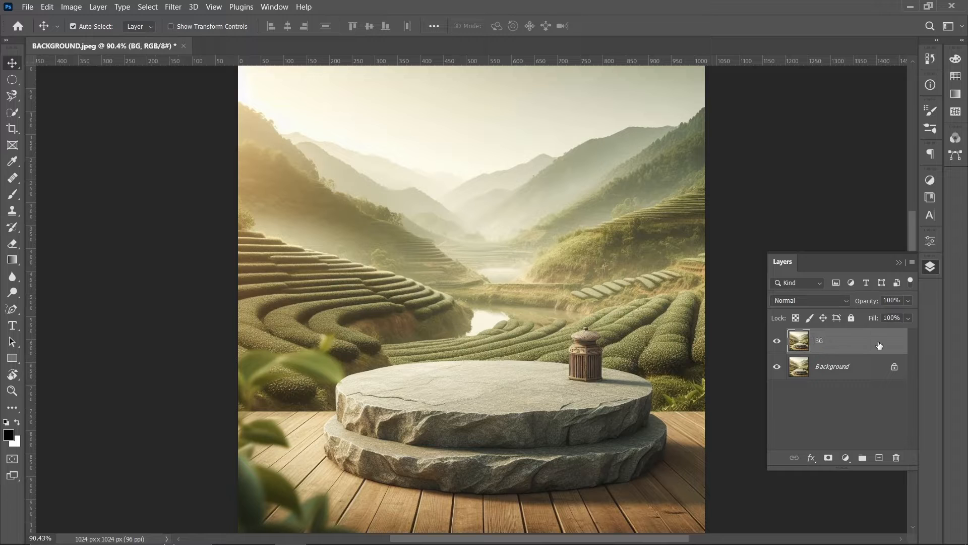
- Trace a closed path with the Freeform Pen tool around the landscape and sky, following the stone podium's rim and the wooden floor's edge
left_click(12, 309)
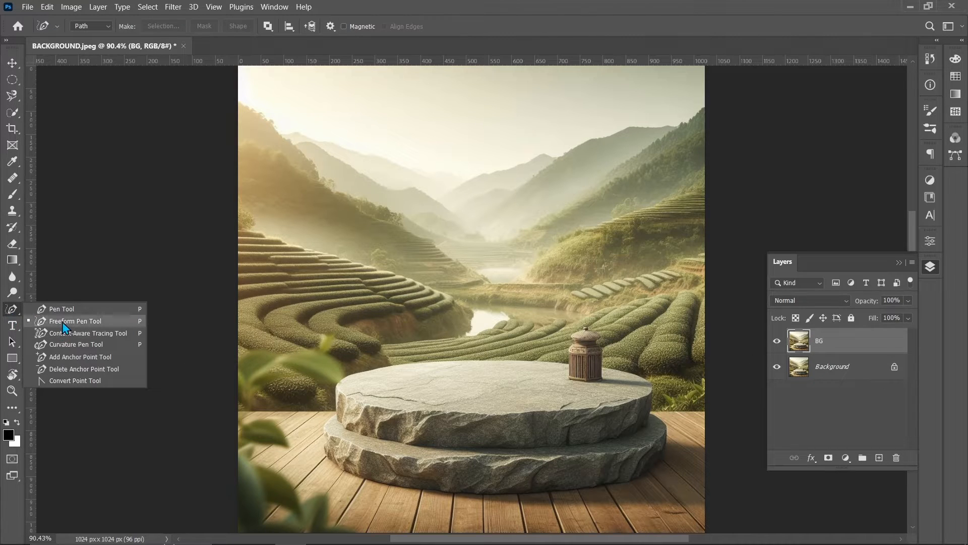
left_click(65, 325)
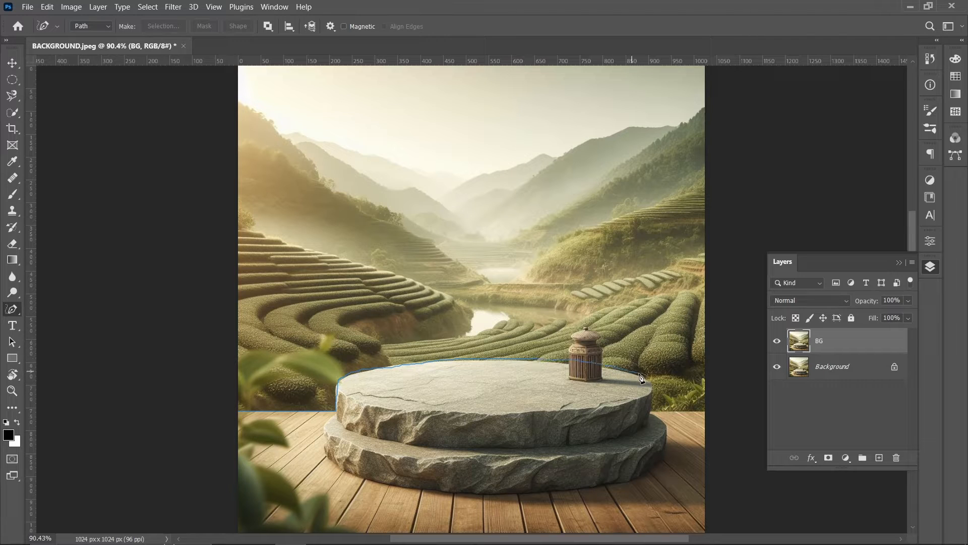
left_click_drag(651, 386, 653, 402)
mouse_move(709, 418)
left_mouse_down()
mouse_move(719, 290)
mouse_move(708, 55)
mouse_move(244, 55)
left_mouse_up()
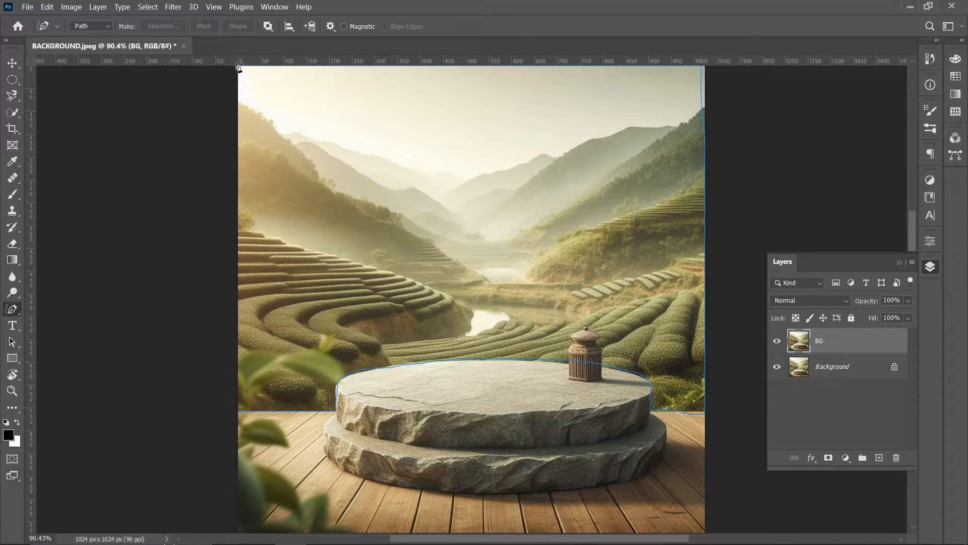
left_click_drag(240, 132, 235, 332)
left_click_drag(239, 414, 238, 413)
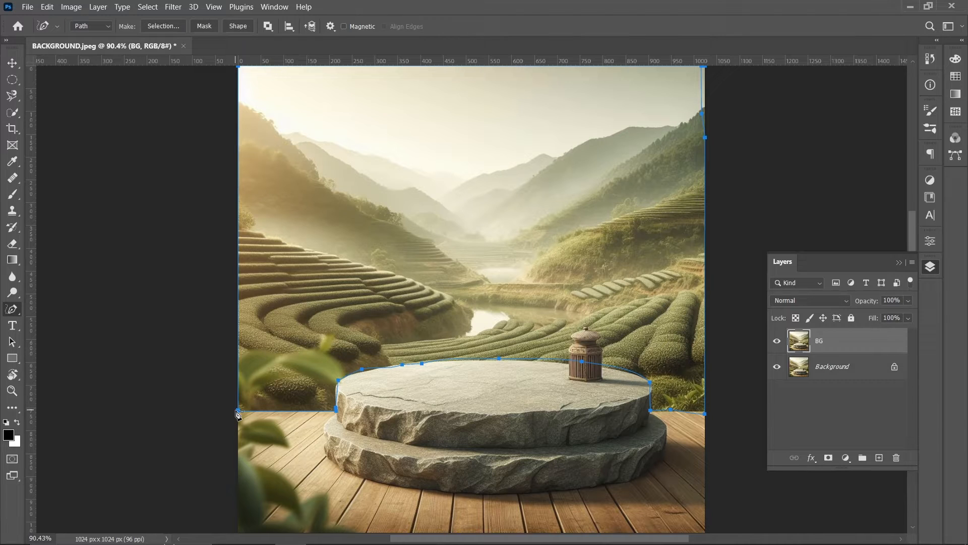
- Convert the landscape path into a new anti-aliased selection with a feather radius of 0 pixels
right_click(314, 209)
left_click(344, 261)
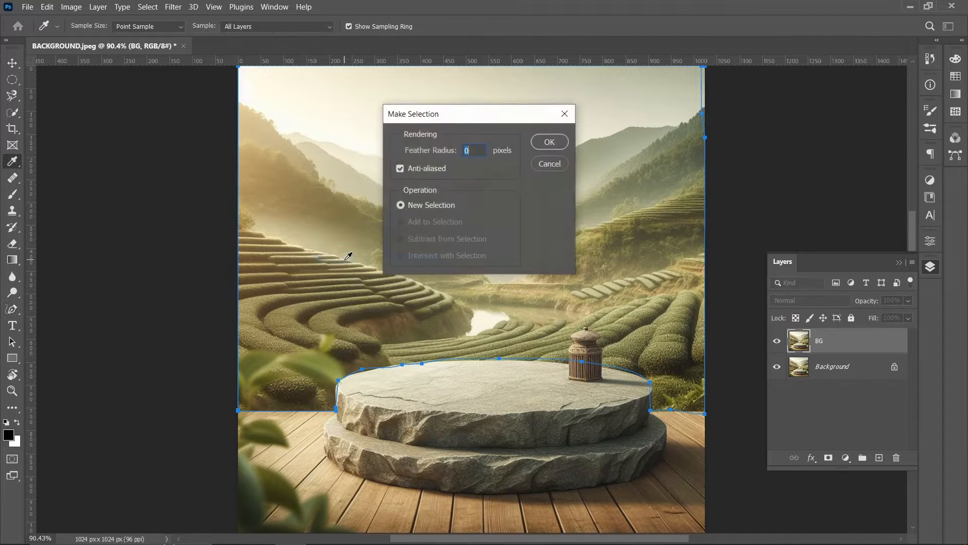
left_click(546, 143)
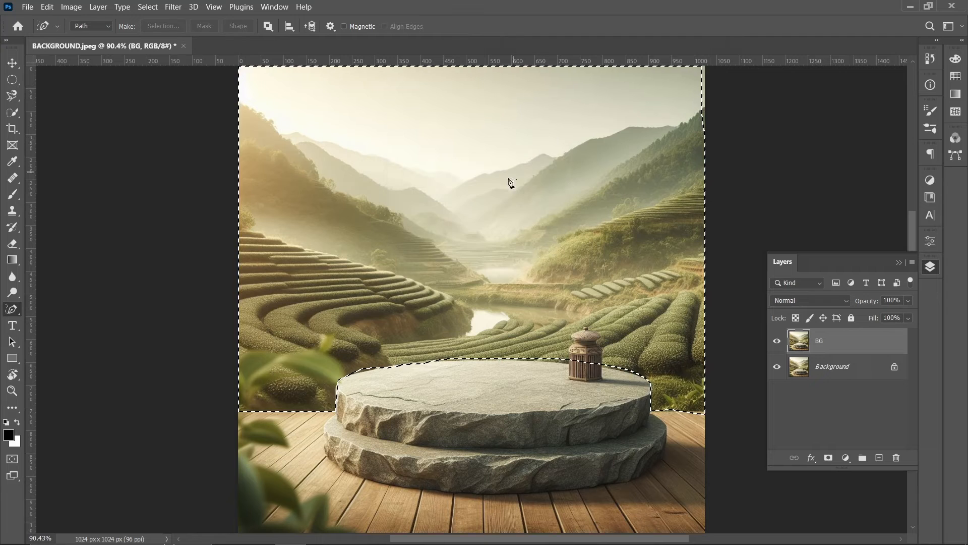
- Refine the selection with the Quick Selection tool along the left and back rim of the stone podium up to the wooden lantern
left_click(12, 112)
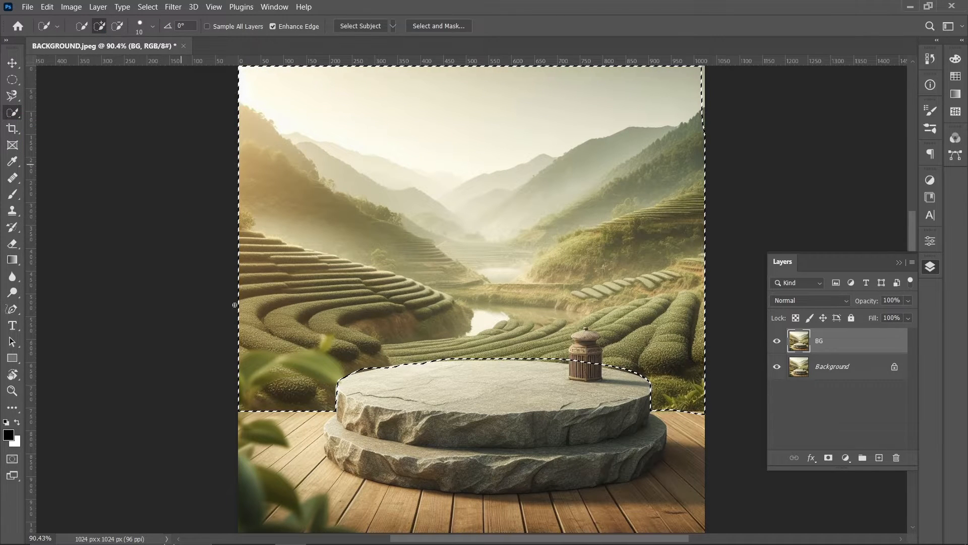
scroll(343, 391, "up", 5)
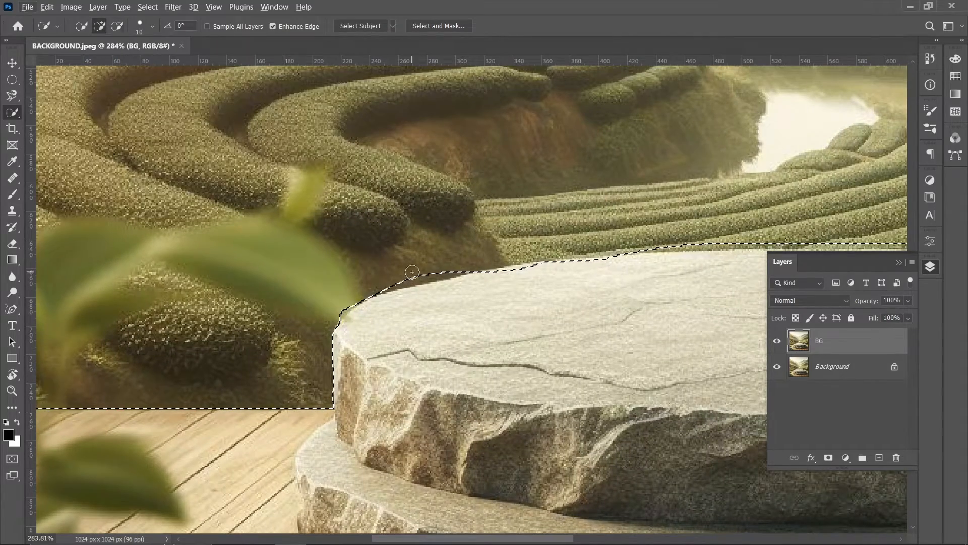
scroll(491, 275, "up", 1)
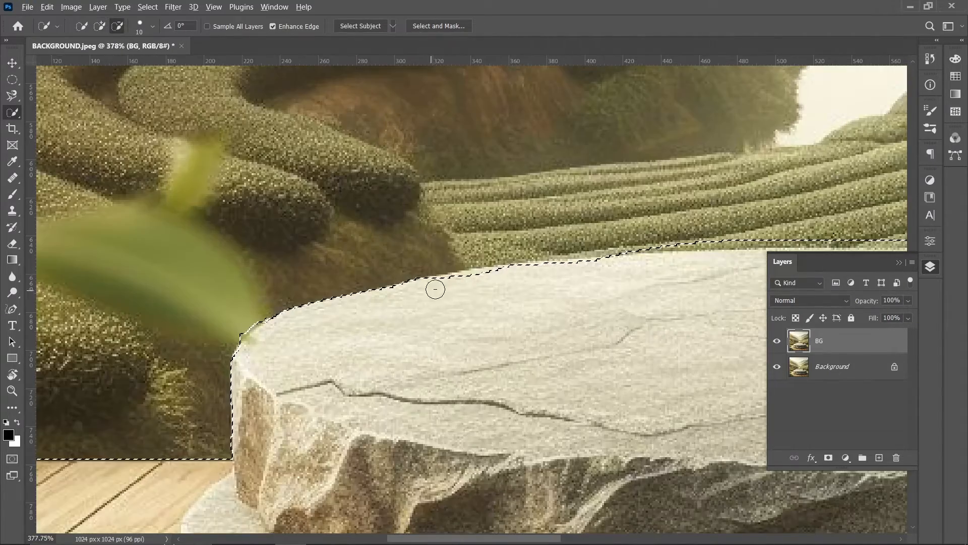
scroll(605, 275, "down", 4)
scroll(683, 296, "up", 2)
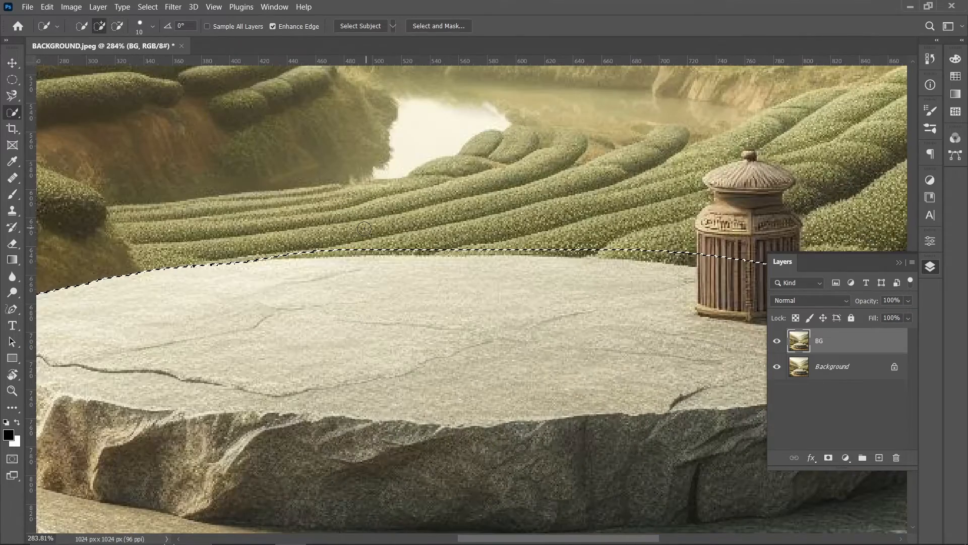
mouse_move(285, 246)
left_mouse_down()
mouse_move(629, 237)
mouse_move(675, 239)
mouse_move(688, 255)
left_mouse_up()
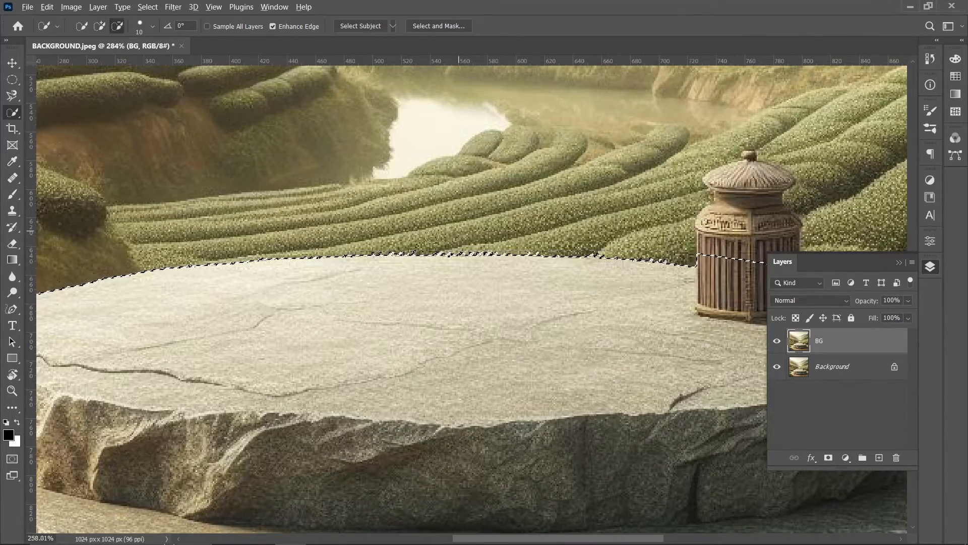
- Refine the selection edge along the podium's right rim, from the lantern down to the wooden floor
scroll(403, 252, "down", 2)
scroll(634, 270, "up", 2)
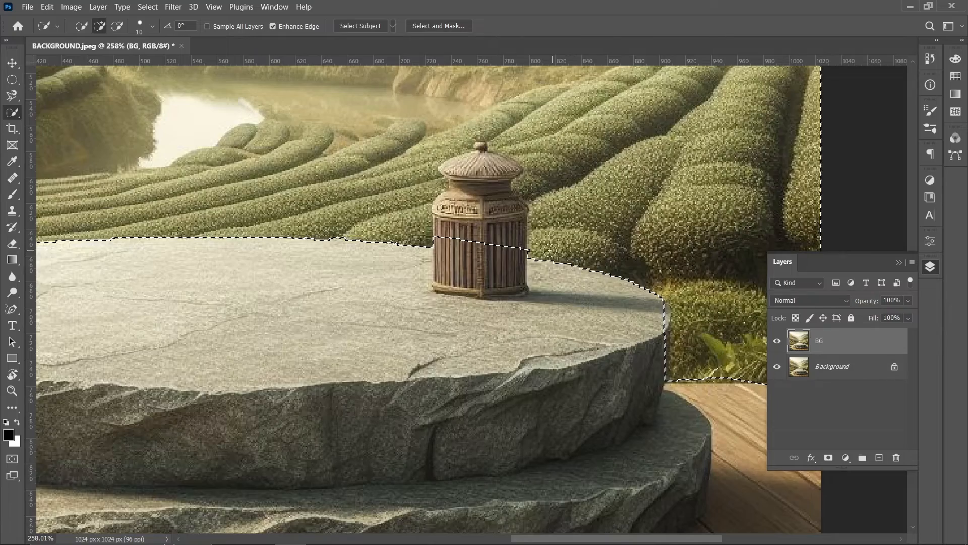
scroll(688, 349, "down", 1)
scroll(687, 349, "up", 1)
scroll(656, 353, "down", 1)
scroll(635, 355, "up", 1)
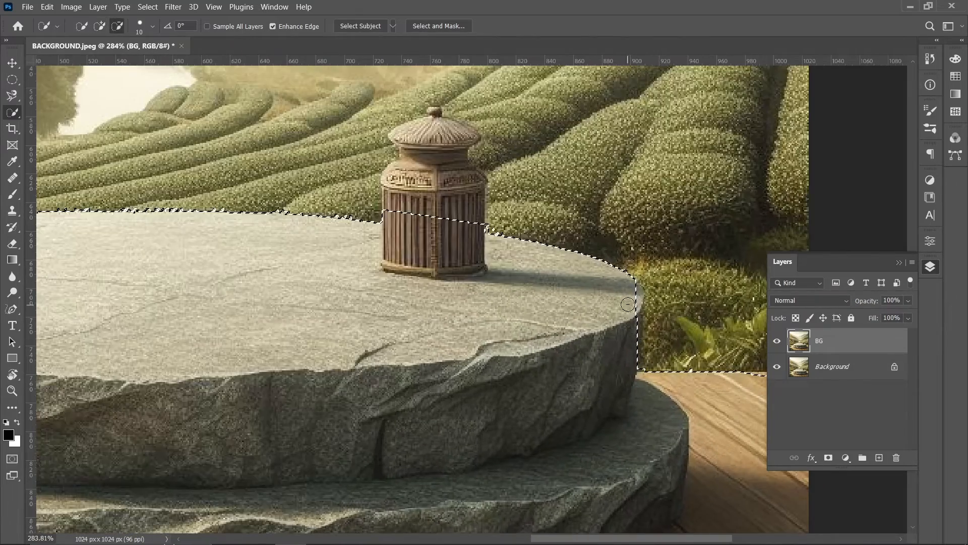
scroll(631, 358, "down", 2)
scroll(640, 383, "up", 1)
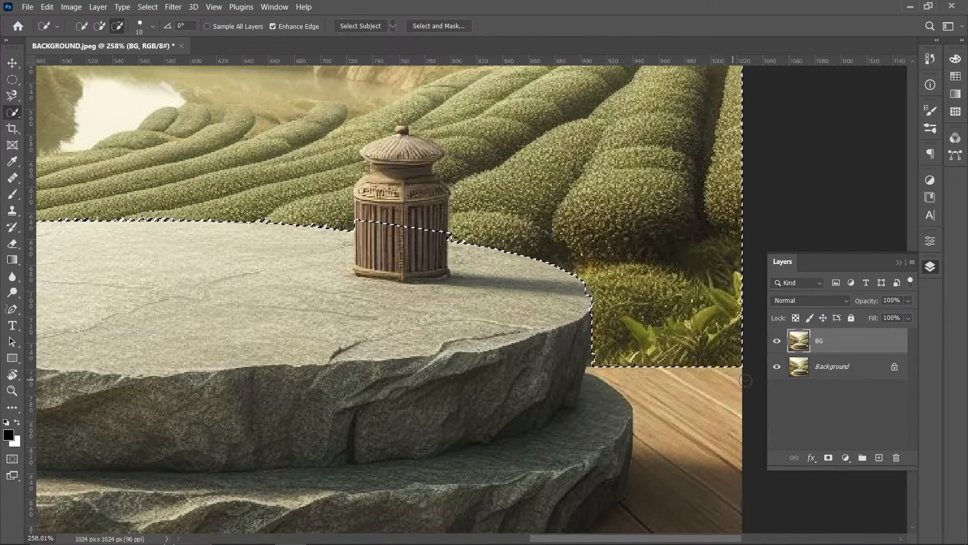
- Extend the selection over the missed strip of sky and hillside at the image's upper right edge
scroll(641, 384, "down", 2)
scroll(679, 197, "up", 2)
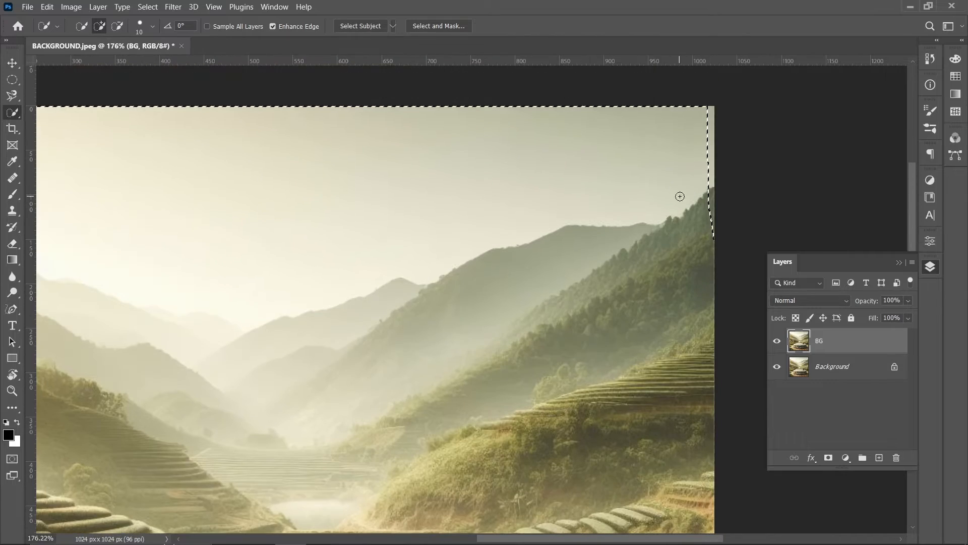
scroll(701, 149, "down", 2)
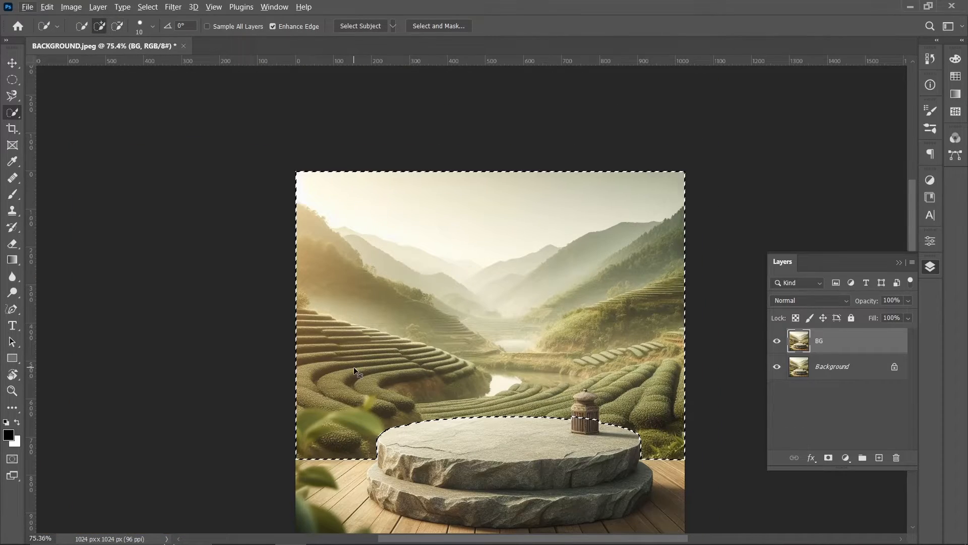
scroll(354, 367, "up", 1)
scroll(354, 368, "up", 2)
scroll(354, 368, "down", 1)
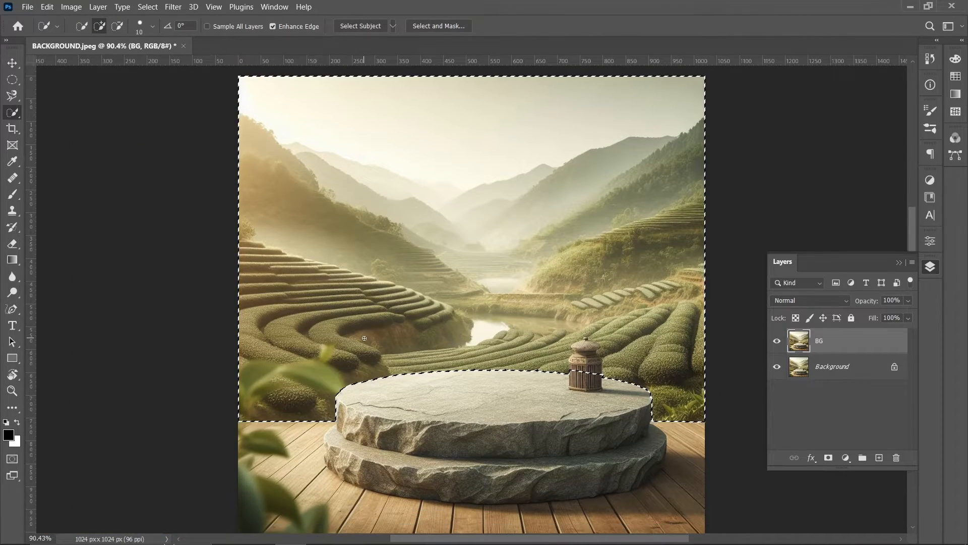
- Apply a 3 px Field Blur to the selected landscape with the blur pin moved up over the valley, and deselect
left_click(173, 6)
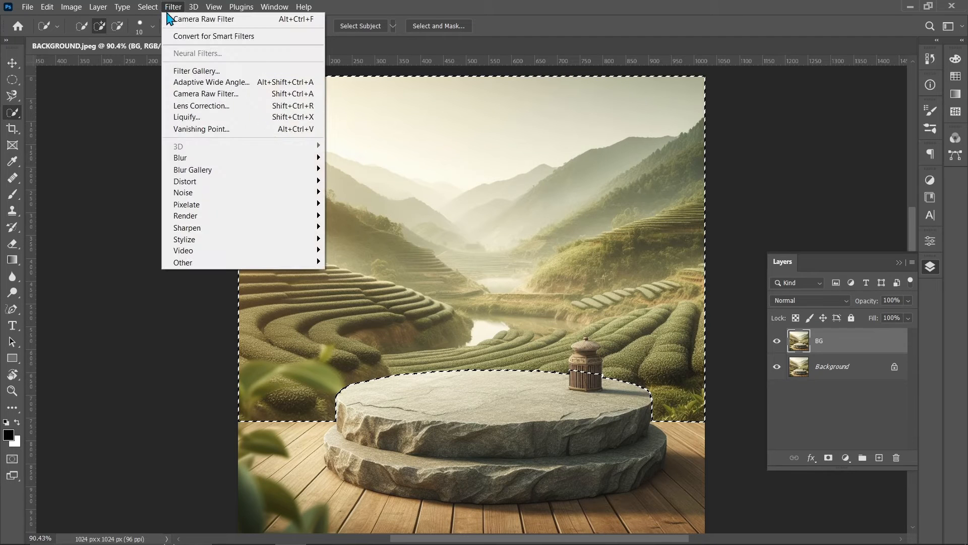
mouse_move(192, 171)
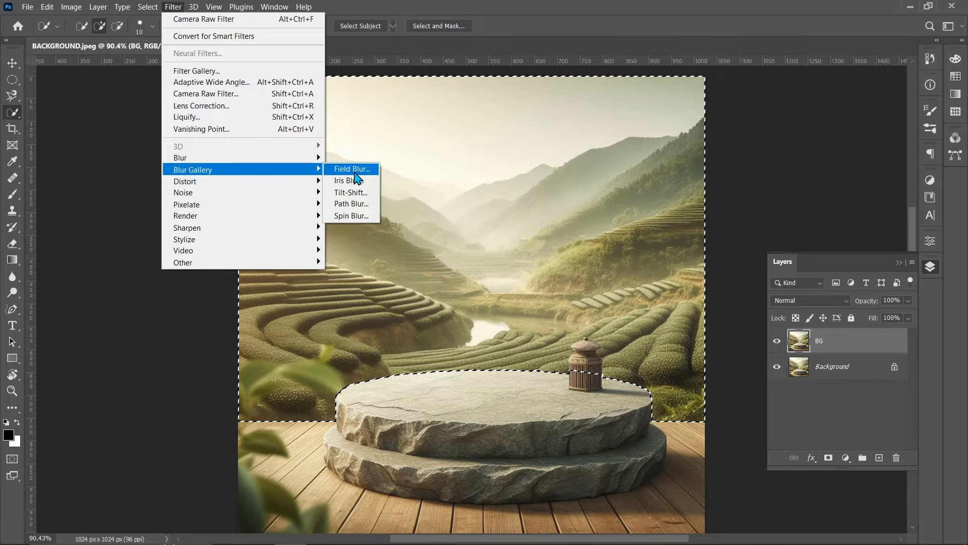
left_click(351, 172)
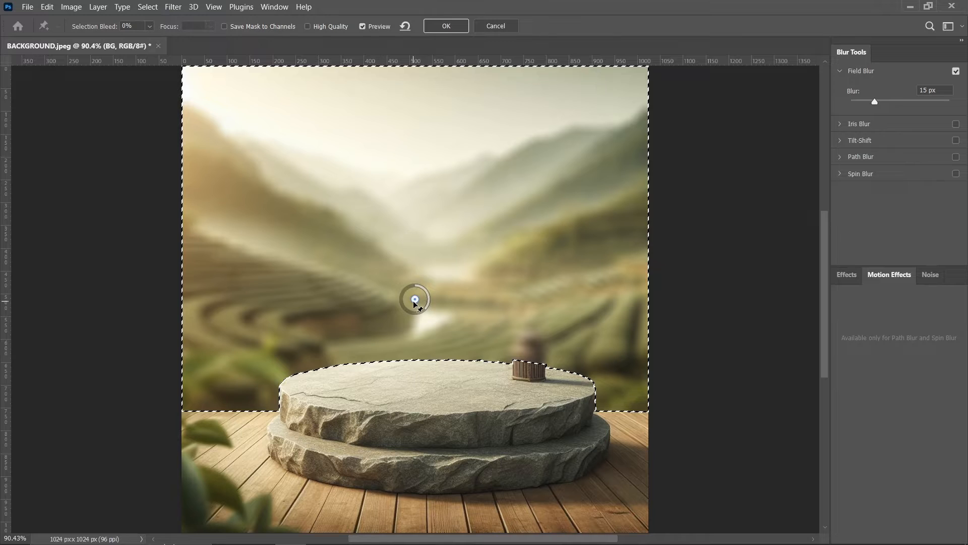
left_click_drag(413, 302, 441, 222)
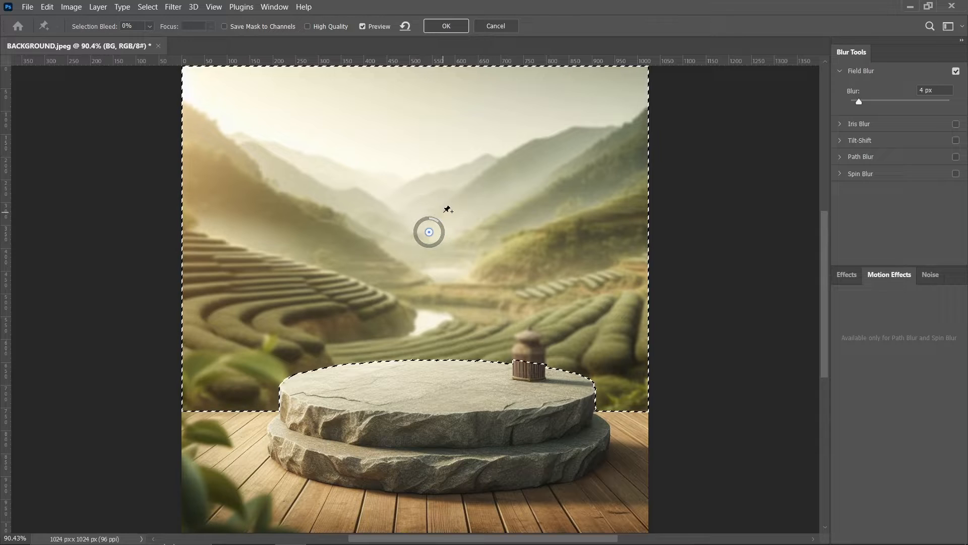
scroll(440, 248, "up", 1)
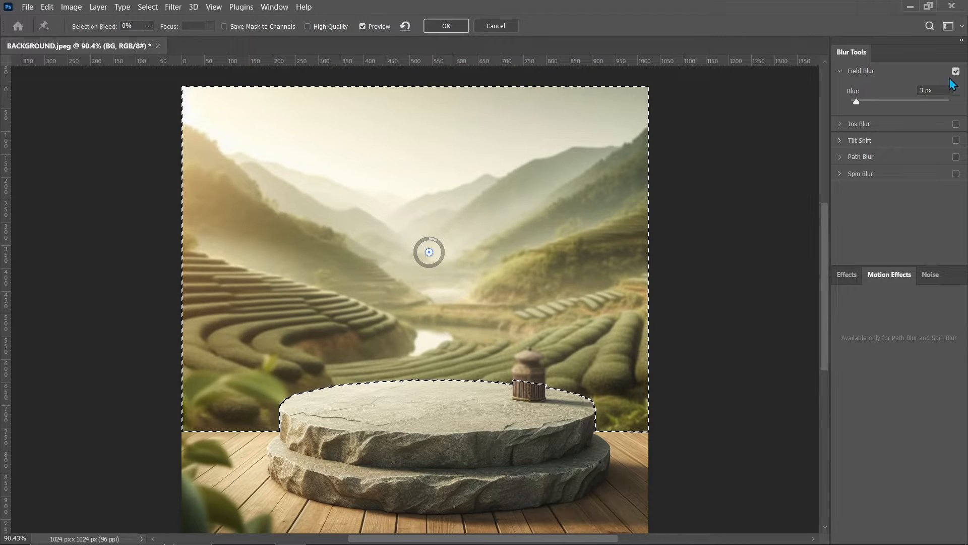
left_click(445, 26)
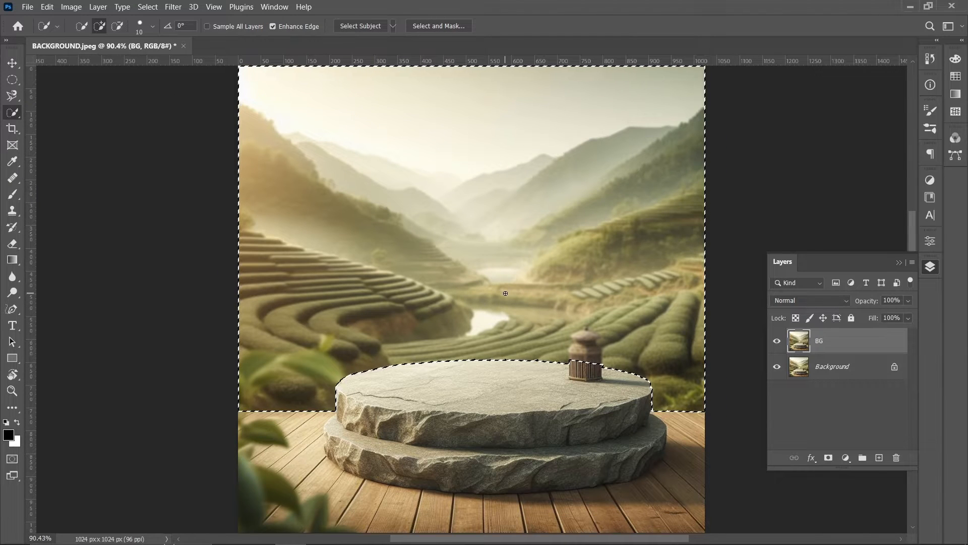
key("ctrl+d")
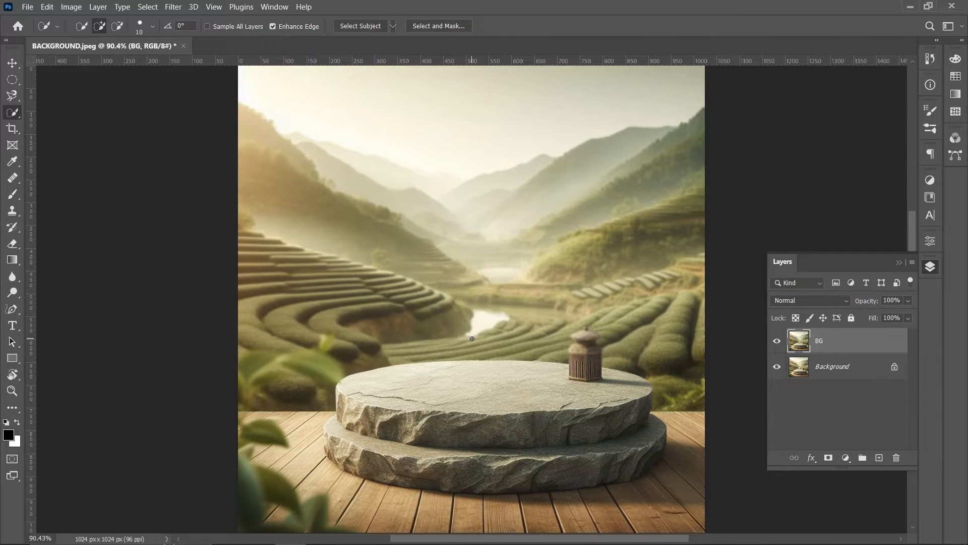
scroll(378, 367, "up", 1)
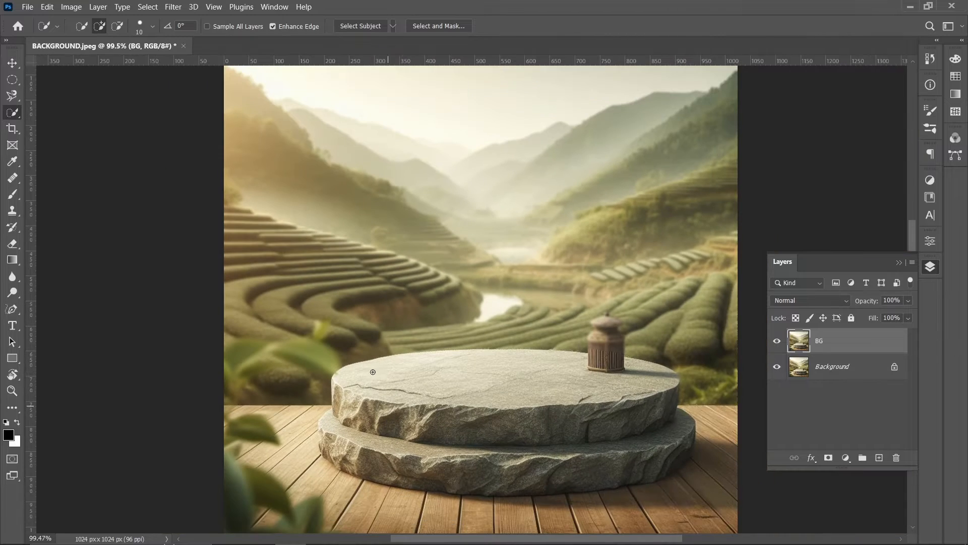
scroll(372, 371, "down", 1)
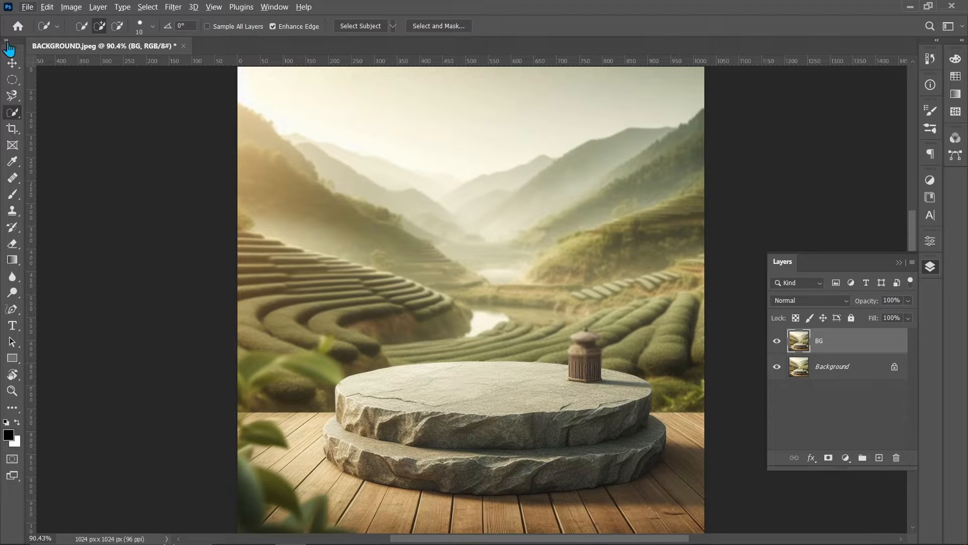
- Place the NESCAFE JAR image as an embedded object in the document
left_click(12, 62)
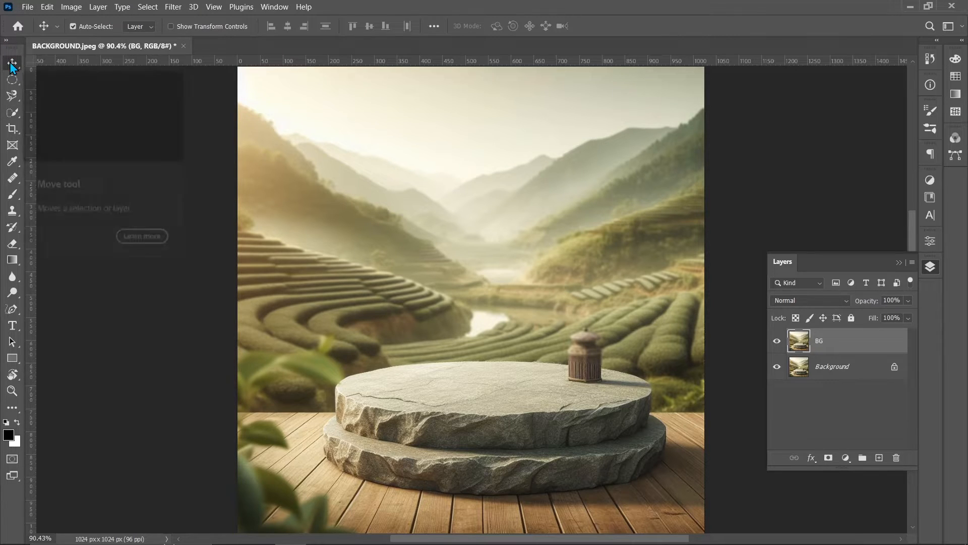
left_click(28, 7)
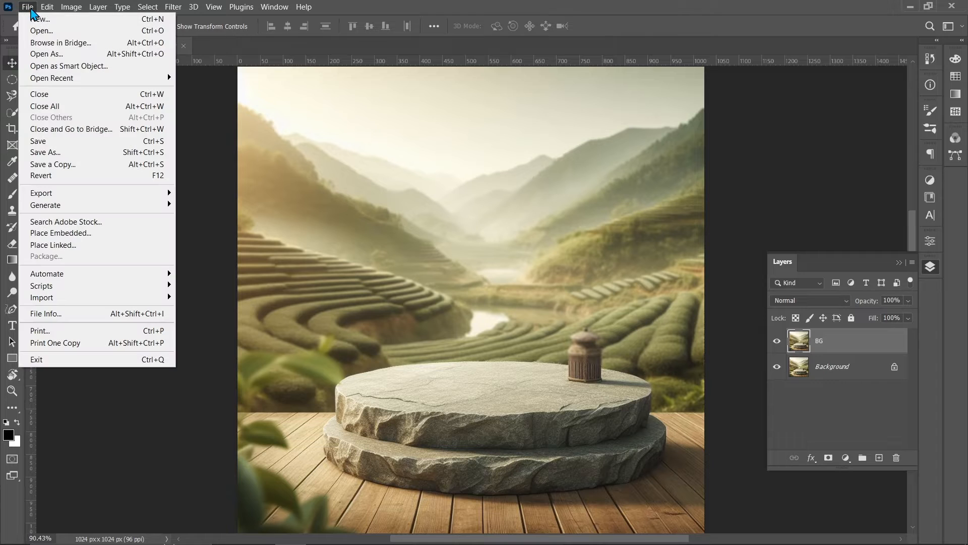
left_click(46, 233)
left_click(153, 134)
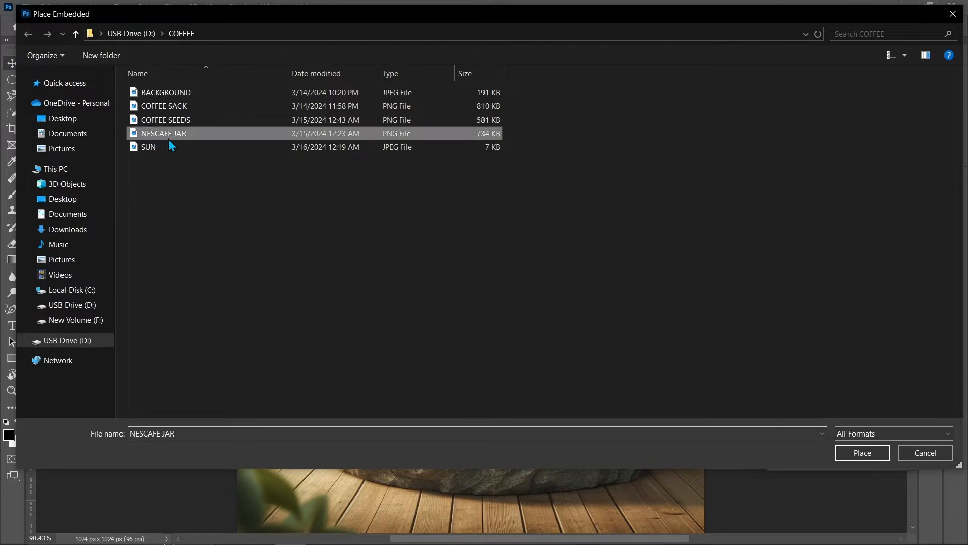
left_click(847, 453)
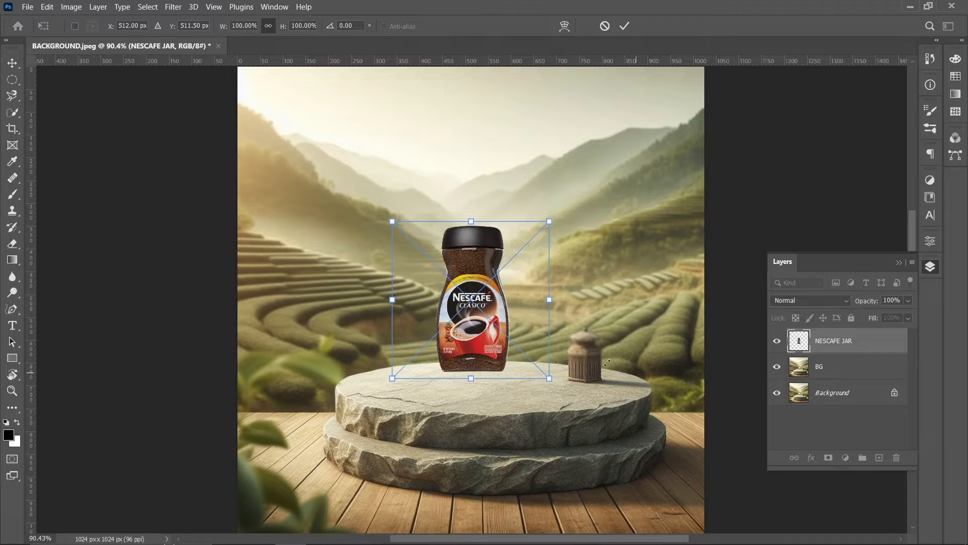
- Scale the jar proportionally to about 150.56% and position it upright on the stone podium, near the centre
left_click_drag(480, 356, 499, 364)
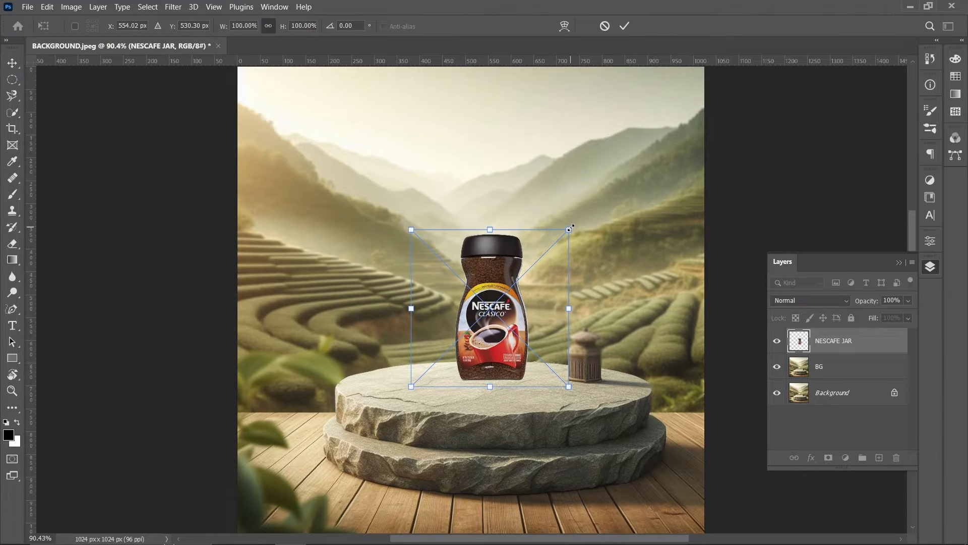
left_click_drag(570, 228, 612, 115)
left_click_drag(529, 347, 488, 346)
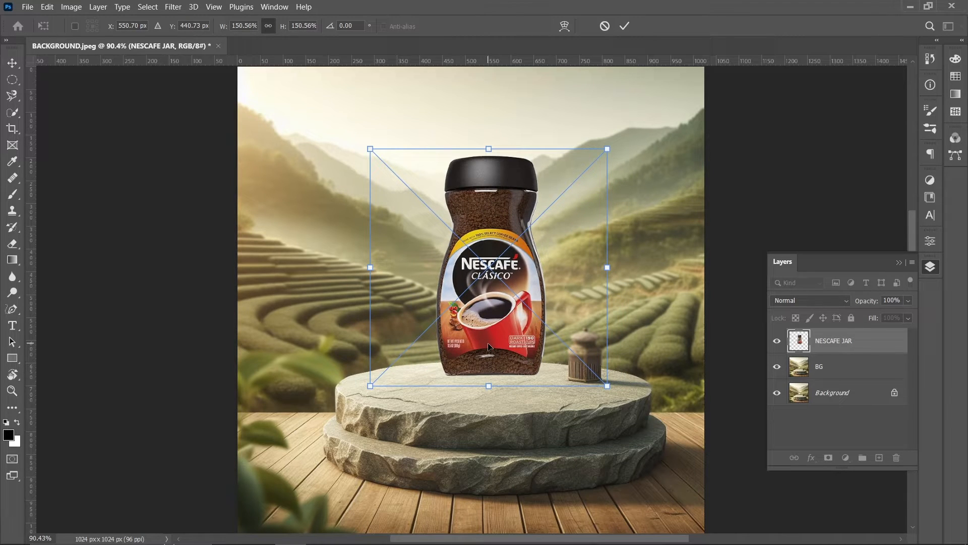
left_click(12, 63)
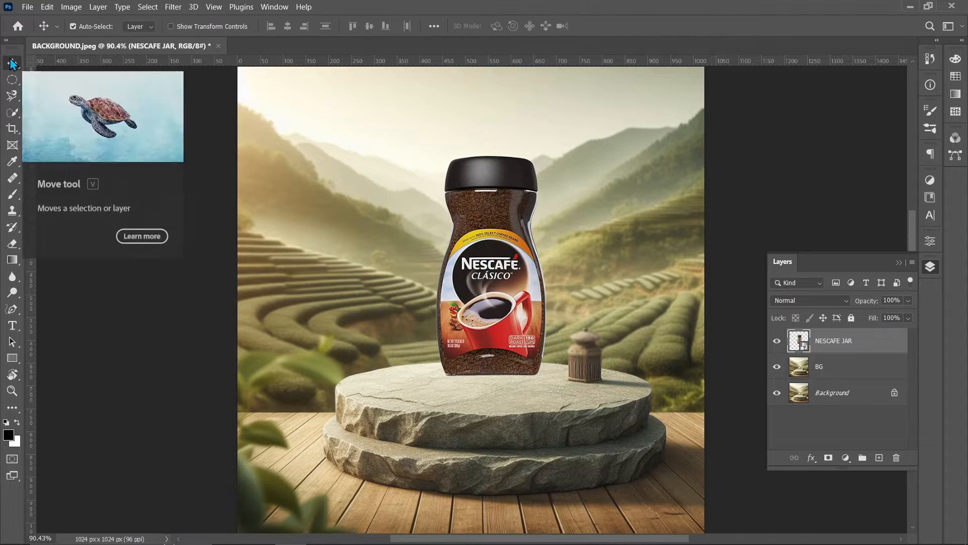
- Apply the Camera Raw Filter to the jar with contrast +17, texture +16 and clarity +21, and fine-tune its shadows slightly
left_click(173, 7)
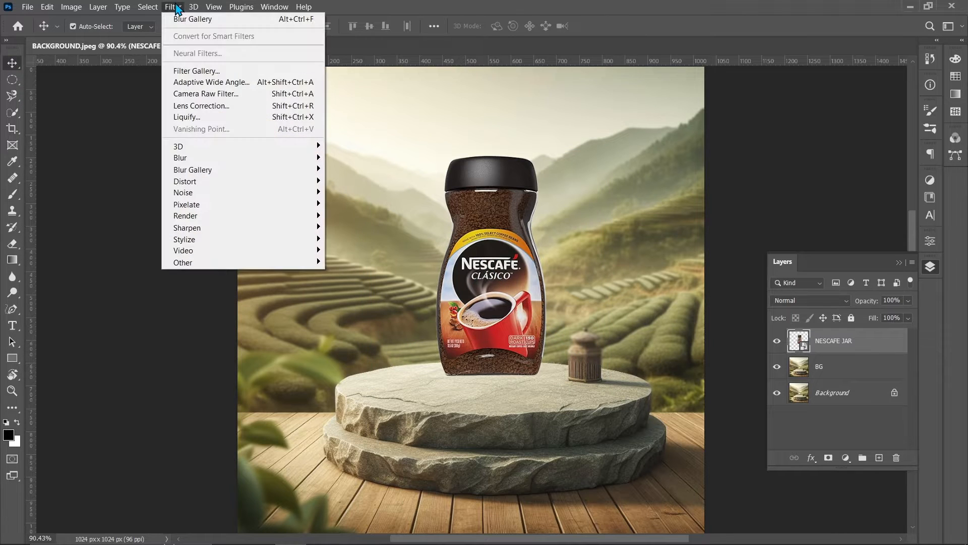
left_click(201, 96)
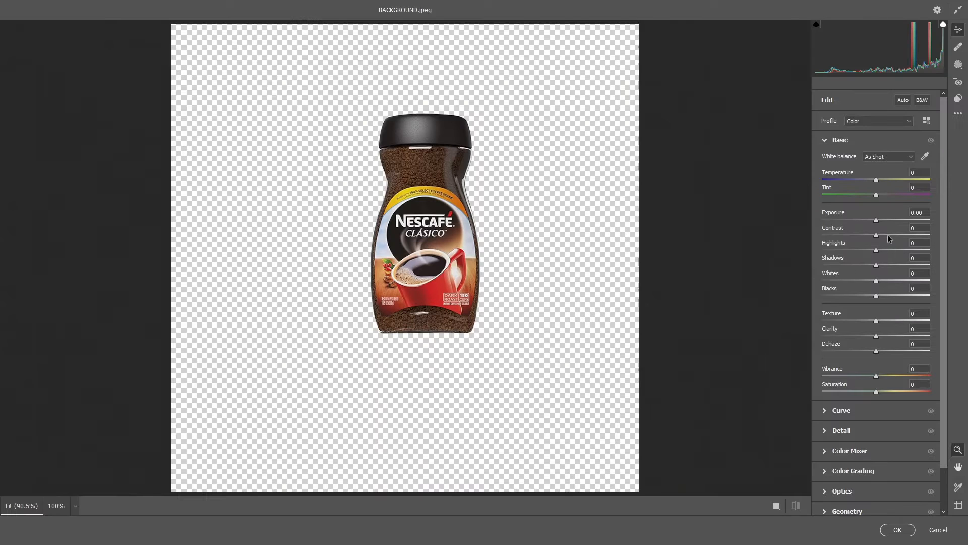
mouse_move(876, 237)
left_mouse_down()
mouse_move(894, 233)
mouse_move(885, 236)
left_mouse_up()
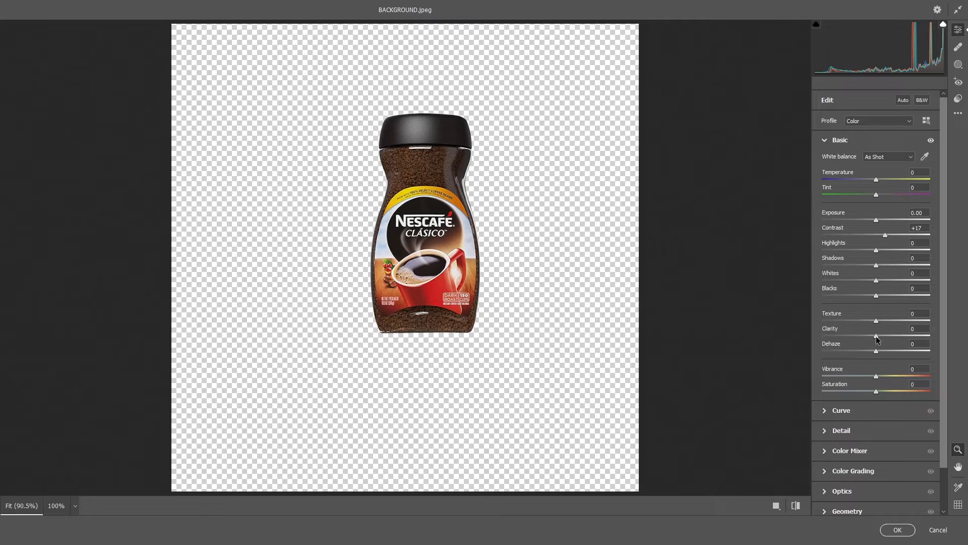
mouse_move(876, 336)
left_mouse_down()
mouse_move(891, 336)
mouse_move(884, 319)
left_mouse_up()
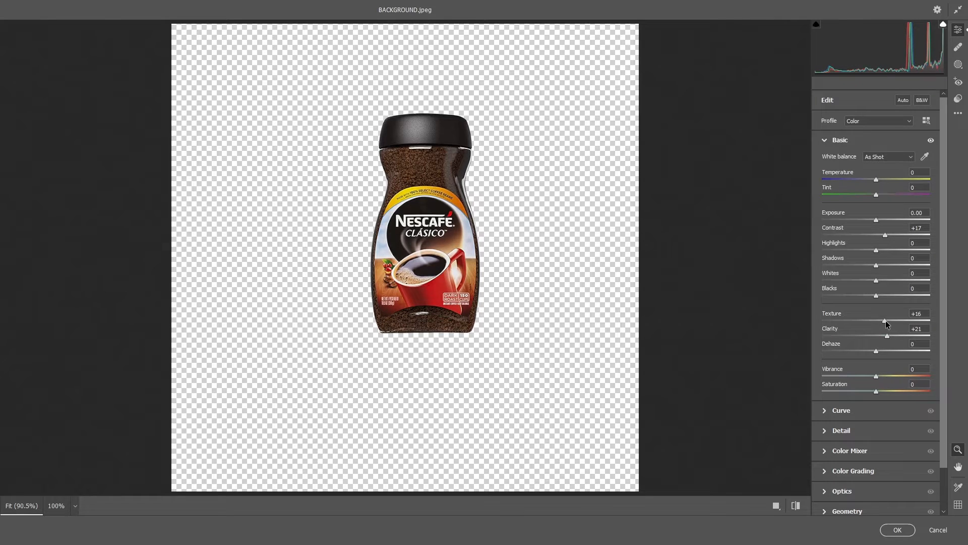
mouse_move(876, 375)
left_mouse_down()
mouse_move(860, 377)
mouse_move(881, 376)
left_mouse_up()
double_click(881, 376)
left_click_drag(877, 266, 877, 268)
left_click(897, 529)
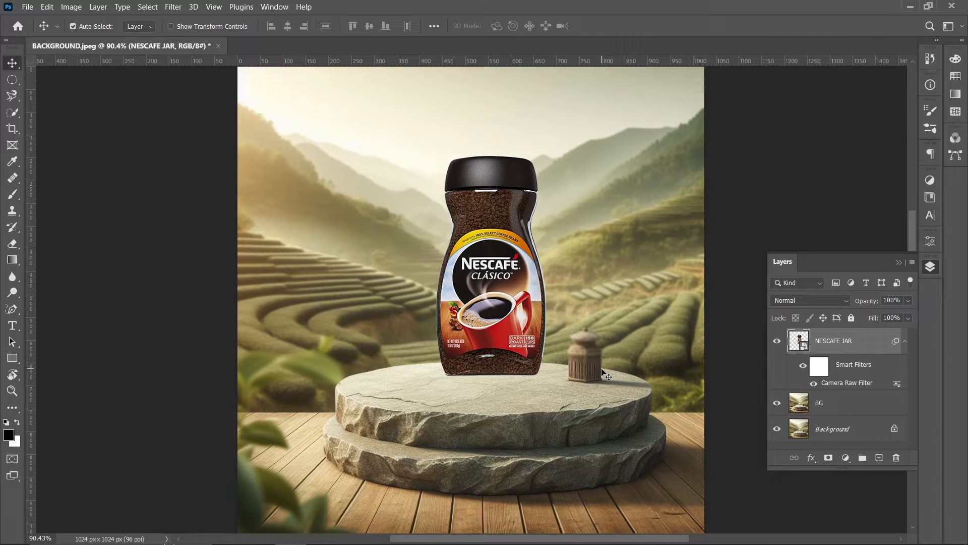
- Scale the jar up slightly with Free Transform, keeping it centred on the stone podium
key("ctrl+t")
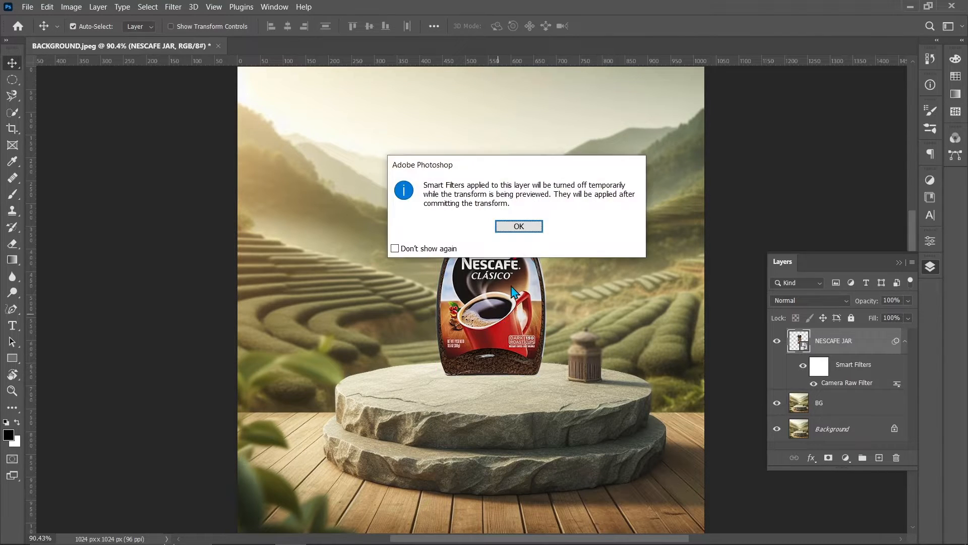
left_click(515, 225)
left_click_drag(607, 148, 615, 142)
key("Return")
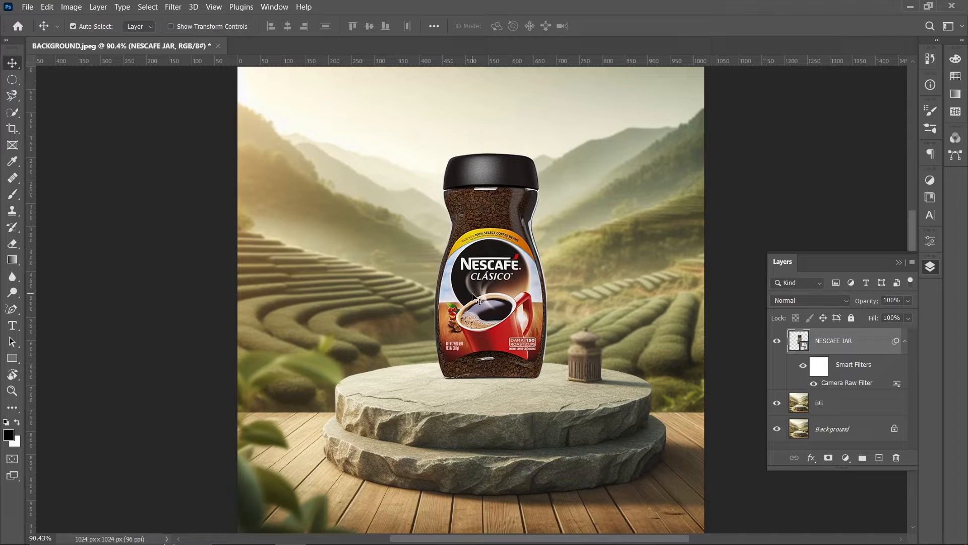
- Add an Exposure adjustment of +2.10 clipped to the jar and invert its layer mask to black
left_click(846, 459)
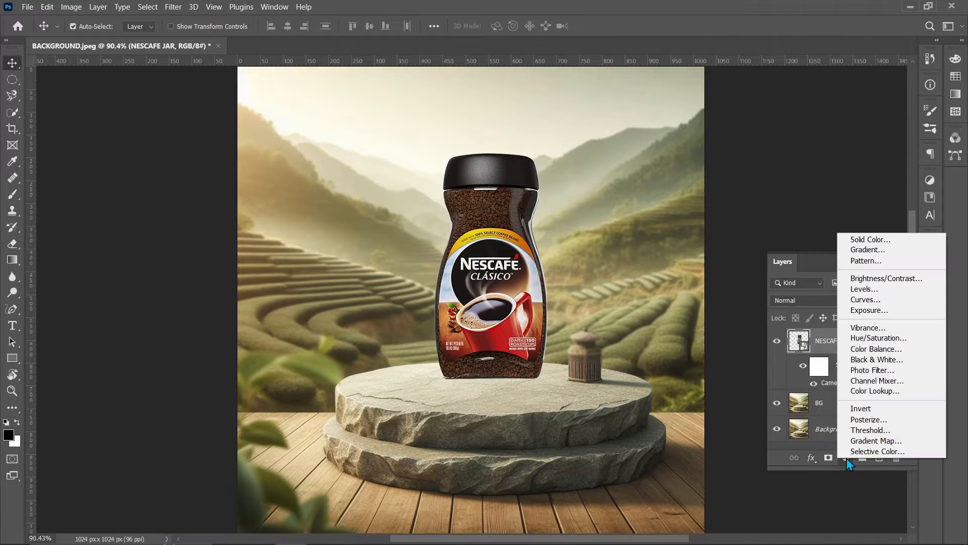
left_click(872, 310)
left_click_drag(840, 297, 861, 297)
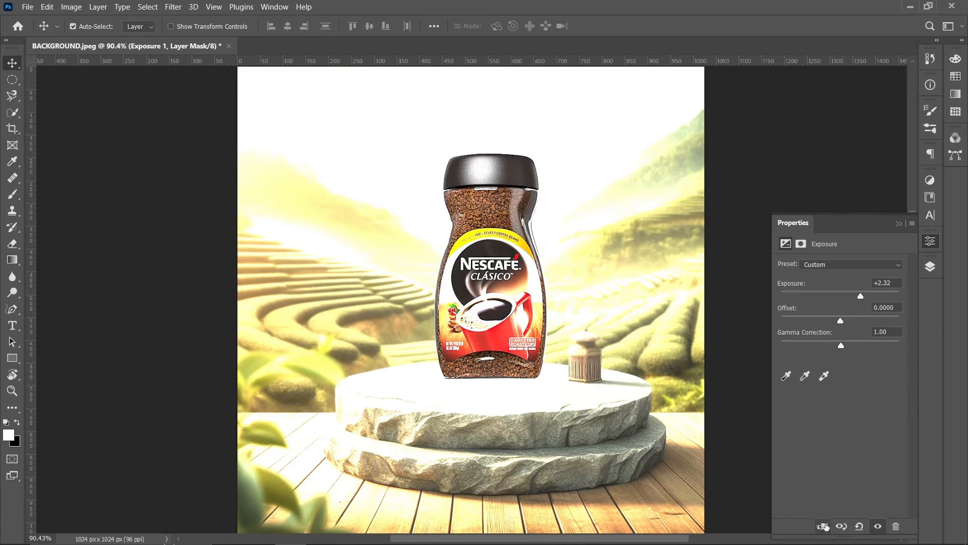
left_click(823, 526)
left_click_drag(858, 299, 858, 297)
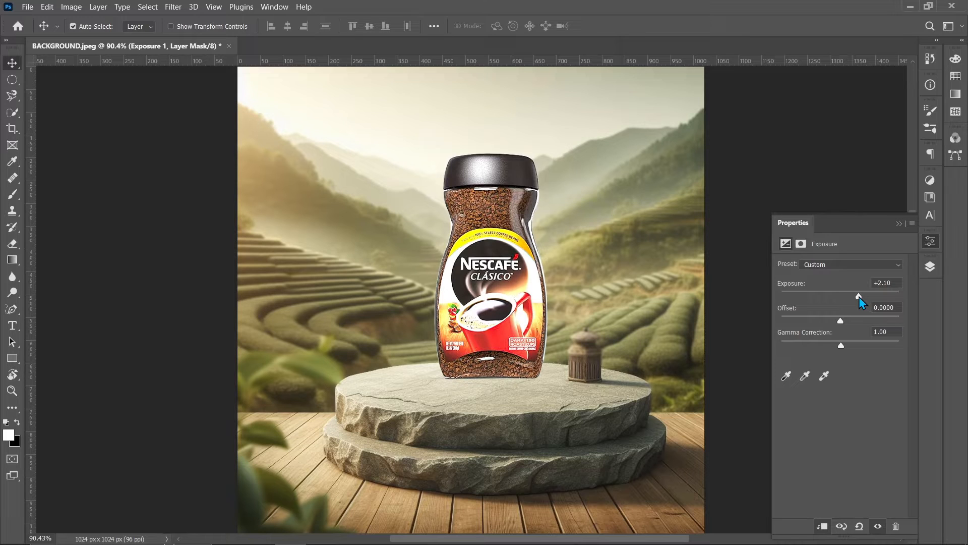
left_click(899, 224)
left_click(931, 266)
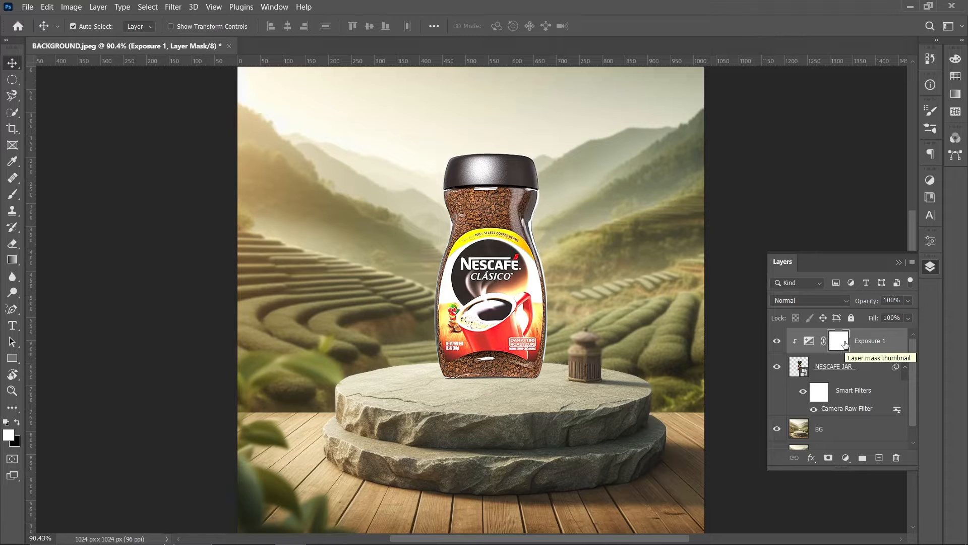
key("ctrl+i")
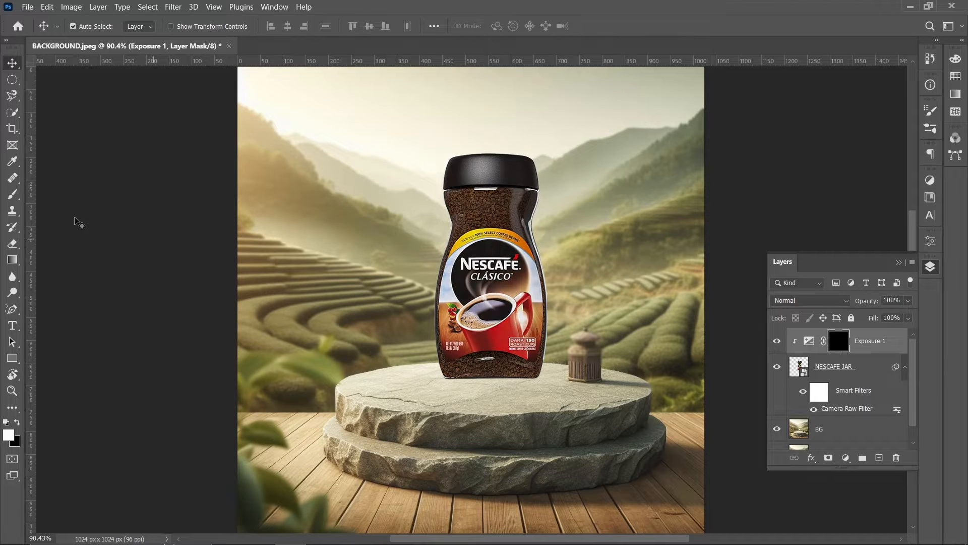
- Paint white on the Exposure mask with a large soft brush at 25% flow to brighten the jar's left side
left_click(12, 194)
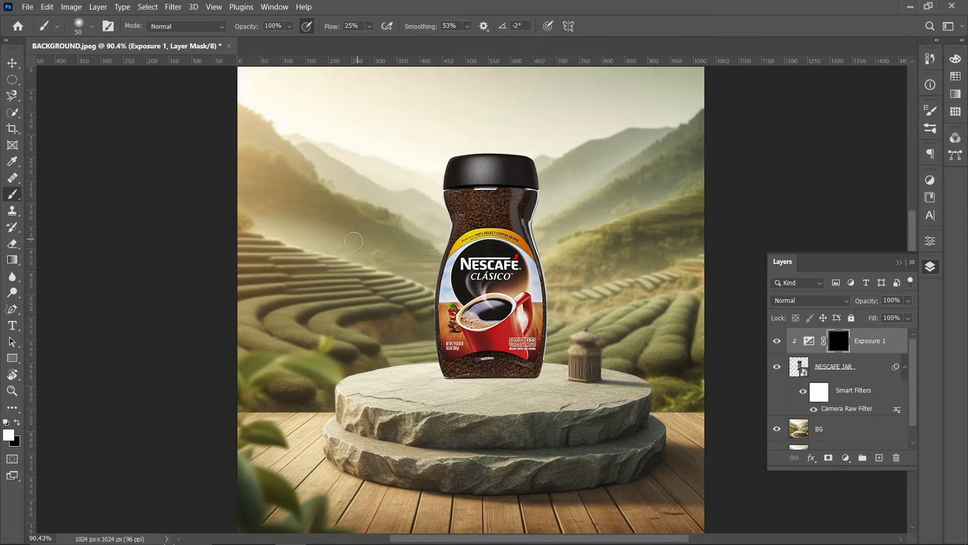
mouse_move(353, 241)
left_mouse_down()
mouse_move(400, 263)
mouse_move(400, 176)
left_mouse_up()
left_click(456, 145)
scroll(423, 185, "up", 2)
mouse_move(381, 180)
left_mouse_down()
mouse_move(399, 174)
mouse_move(434, 224)
mouse_move(405, 336)
left_mouse_up()
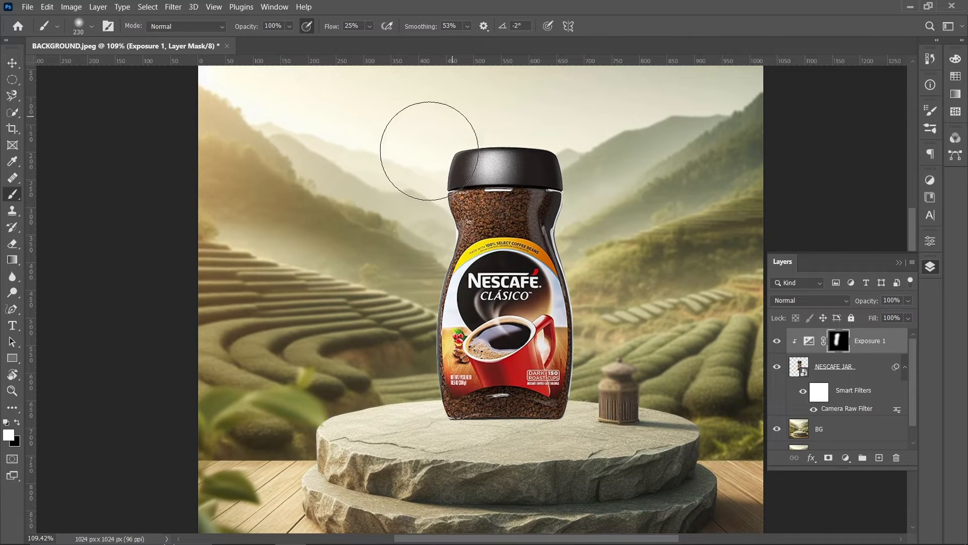
scroll(406, 190, "down", 1)
left_click_drag(434, 150, 392, 193)
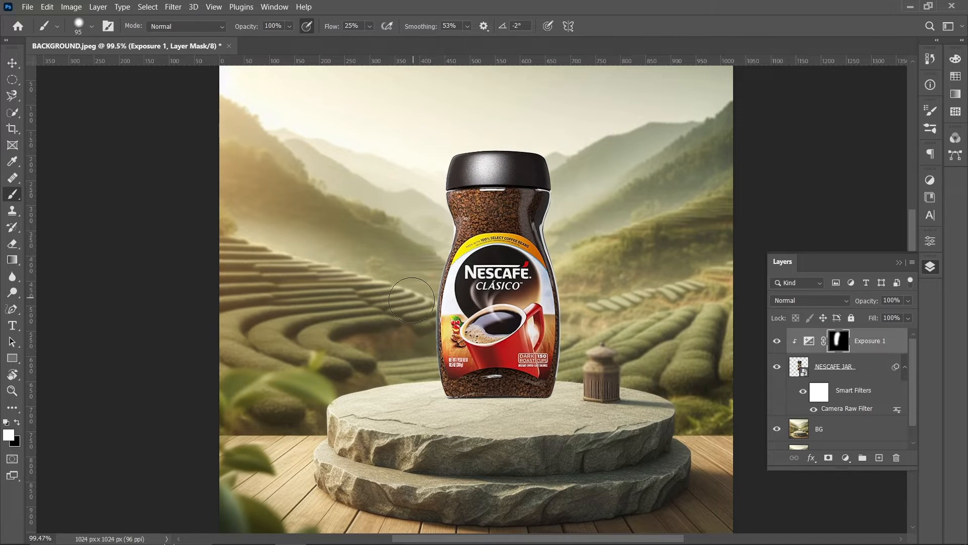
left_click_drag(414, 227, 441, 97)
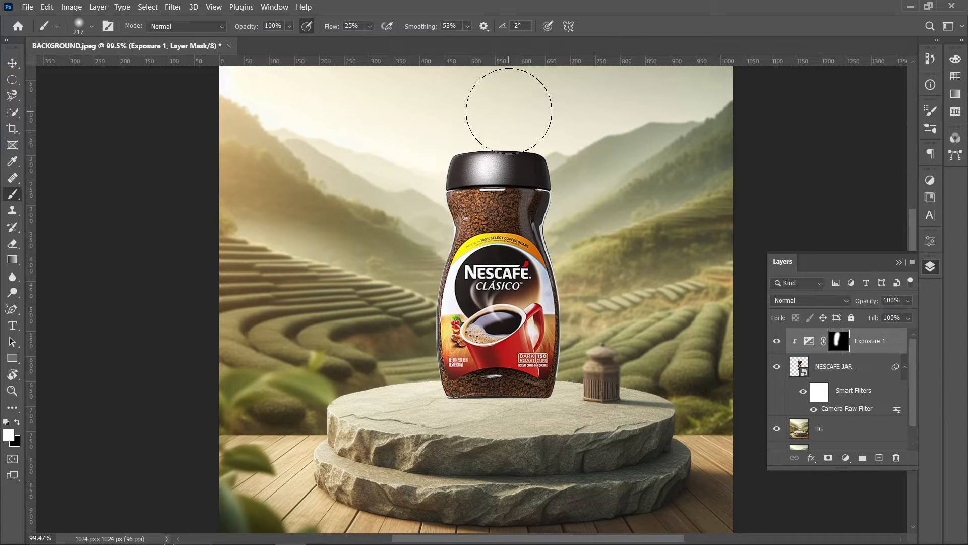
- Paint finer highlights on the Exposure mask along the jar's left contour with a 21 px brush
scroll(440, 244, "up", 5)
left_click_drag(439, 243, 435, 253)
scroll(435, 253, "up", 3)
mouse_move(434, 253)
left_mouse_down()
mouse_move(281, 271)
mouse_move(294, 272)
left_mouse_up()
scroll(383, 201, "up", 2)
scroll(471, 119, "up", 1)
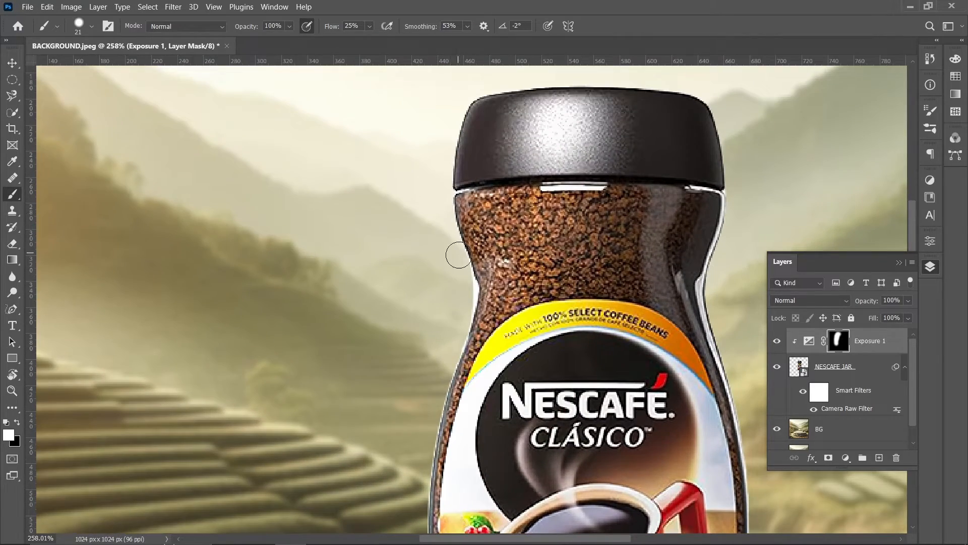
scroll(459, 255, "down", 5)
scroll(474, 242, "up", 5)
scroll(443, 342, "down", 3)
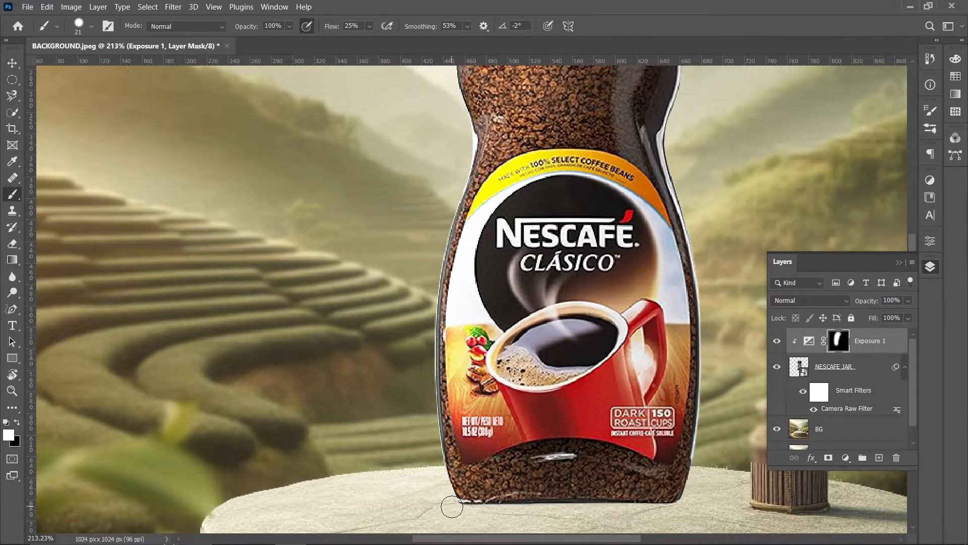
- Raise the jar's Exposure adjustment to +2.53
double_click(811, 345)
left_click_drag(859, 297, 863, 298)
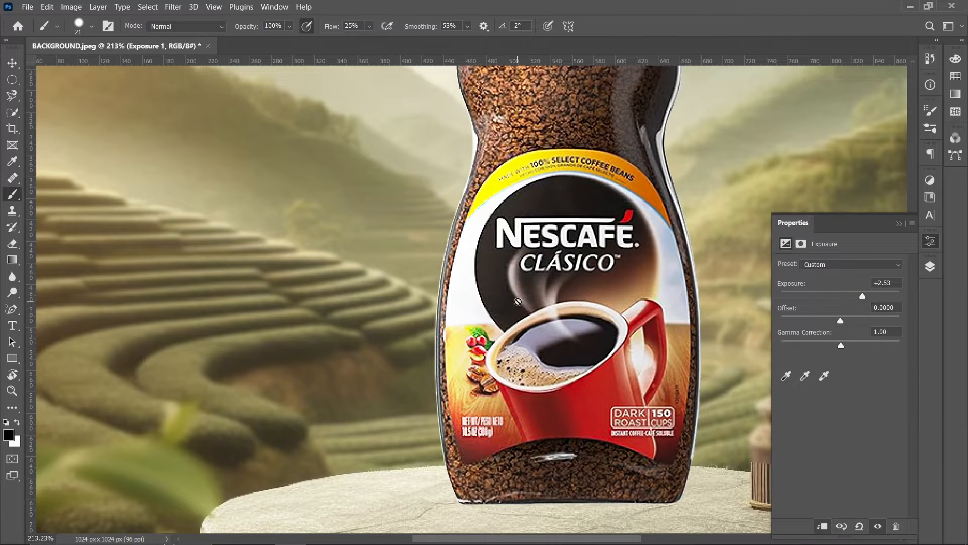
scroll(518, 301, "down", 5)
left_click(900, 224)
scroll(673, 275, "up", 1)
left_click(933, 268)
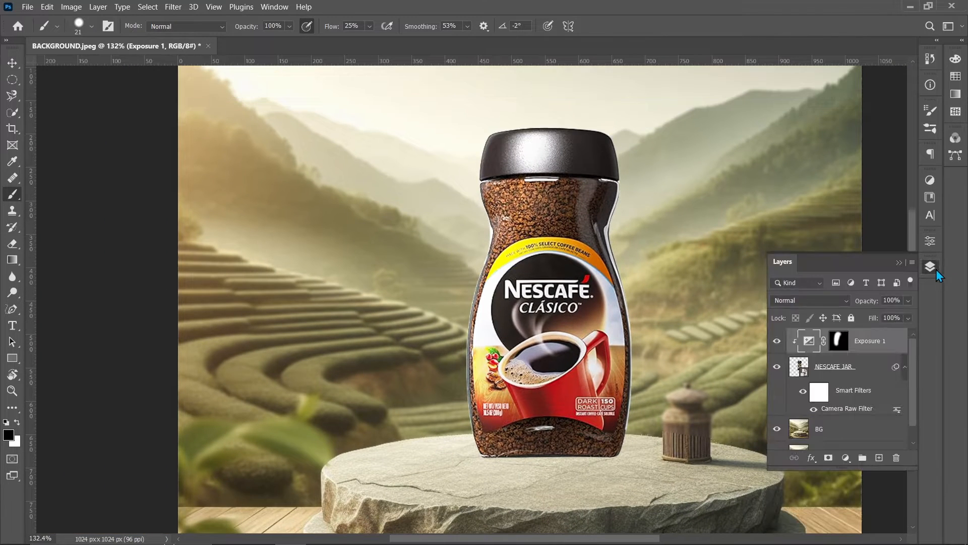
- Paint white on the Exposure mask along the right edge of the jar, from the lid down to the base, with small soft brushes
left_click(839, 340)
scroll(620, 167, "up", 4)
left_click_drag(620, 168, 641, 172)
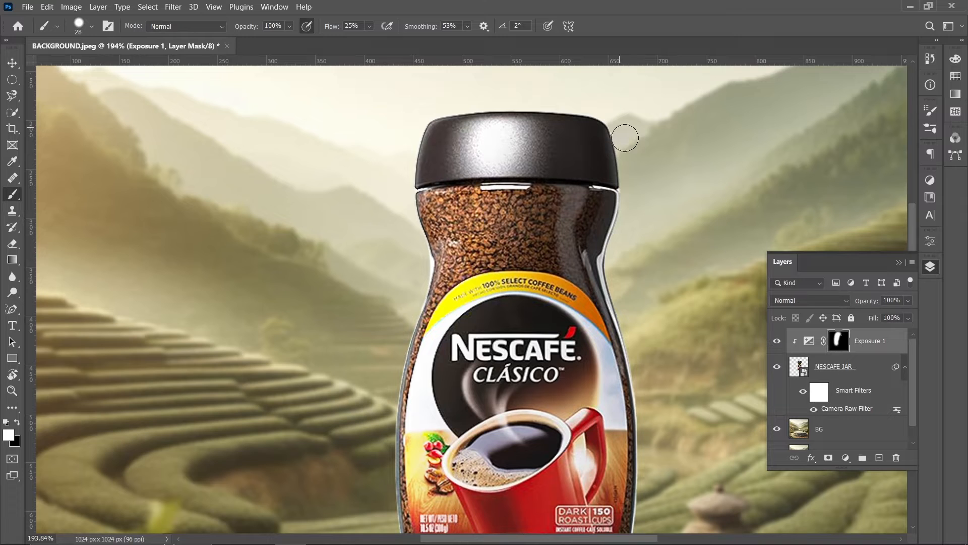
mouse_move(622, 221)
left_mouse_down()
mouse_move(620, 296)
mouse_move(543, 355)
mouse_move(556, 147)
left_mouse_up()
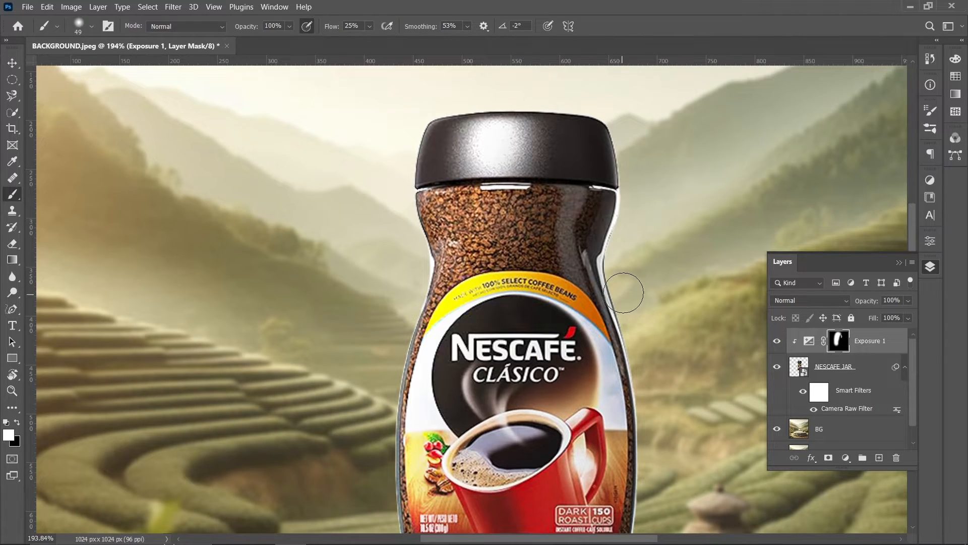
scroll(632, 292, "down", 2)
mouse_move(624, 184)
left_mouse_down()
mouse_move(652, 357)
mouse_move(648, 490)
mouse_move(635, 510)
left_mouse_up()
scroll(634, 209, "up", 1)
mouse_move(639, 116)
left_mouse_down()
mouse_move(636, 94)
mouse_move(629, 110)
mouse_move(596, 124)
mouse_move(635, 275)
mouse_move(620, 449)
mouse_move(605, 499)
left_mouse_up()
- Refine the jar's edge highlights on the Exposure mask with a 17 px brush, and enlarge the brush to 354 px for broad soft light from the left
scroll(625, 110, "up", 4)
scroll(612, 346, "down", 5)
scroll(597, 129, "down", 2)
scroll(544, 397, "down", 2)
scroll(445, 120, "up", 1)
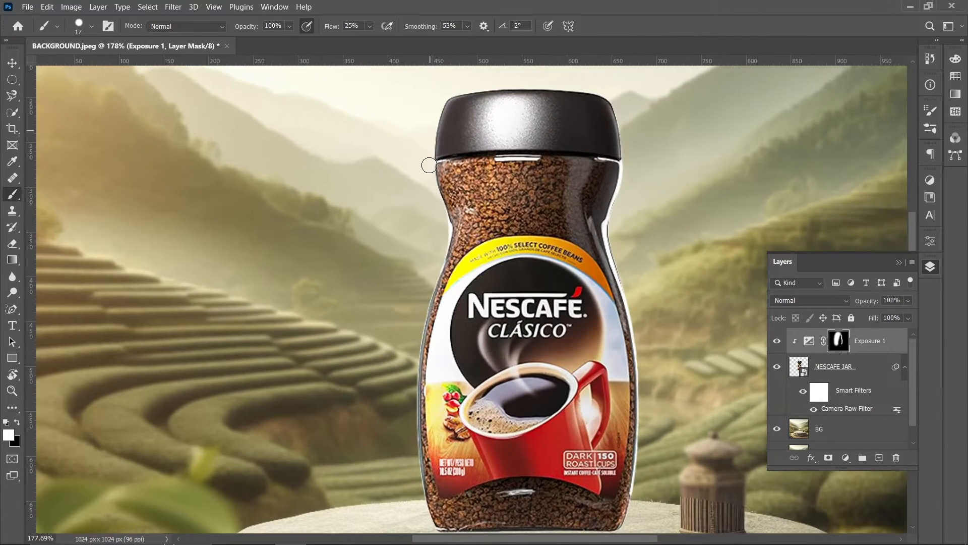
scroll(413, 454, "down", 2)
scroll(444, 479, "down", 3)
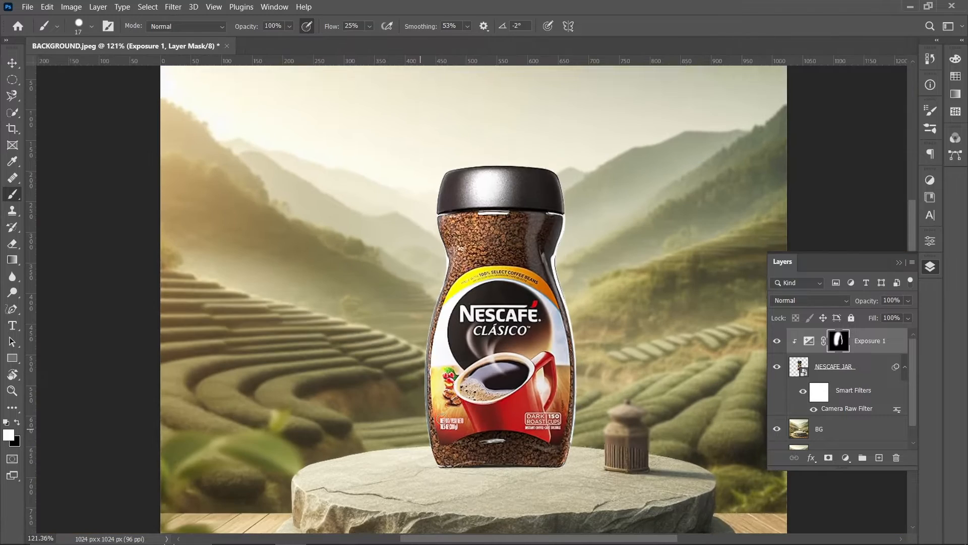
mouse_move(398, 228)
left_mouse_down()
mouse_move(439, 240)
mouse_move(395, 400)
mouse_move(294, 190)
left_mouse_up()
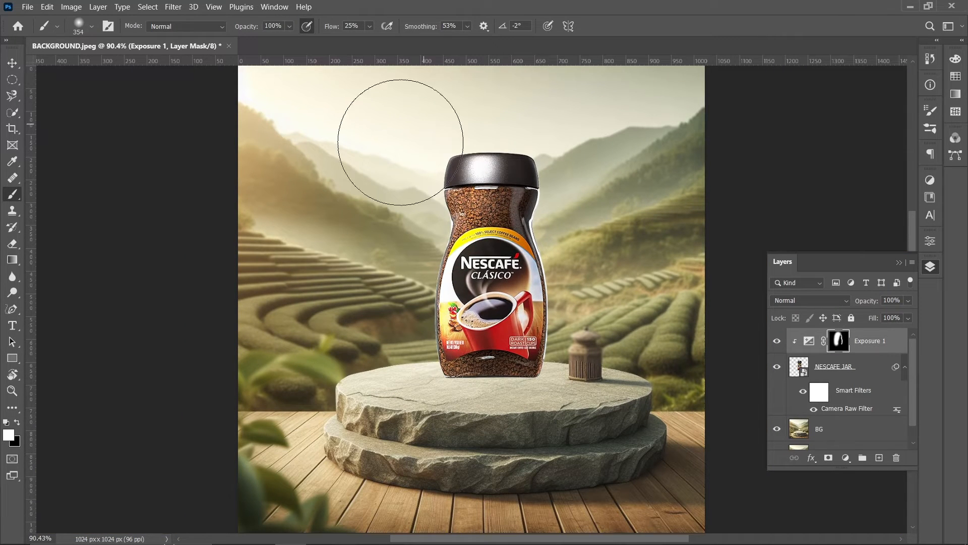
- Set the jar's Exposure adjustment to about +2.89 exposure, -0.0080 offset and 0.95 gamma correction
left_click(809, 345)
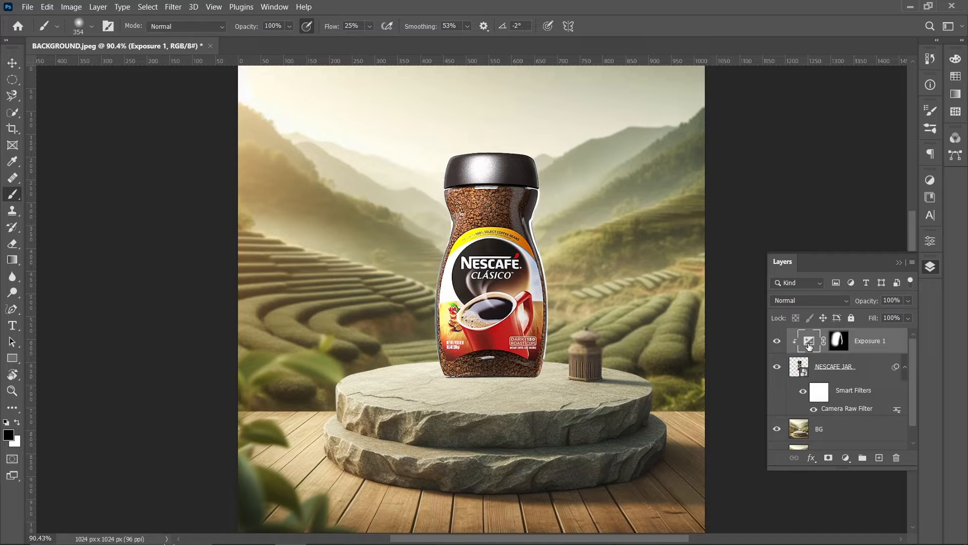
left_click(840, 347)
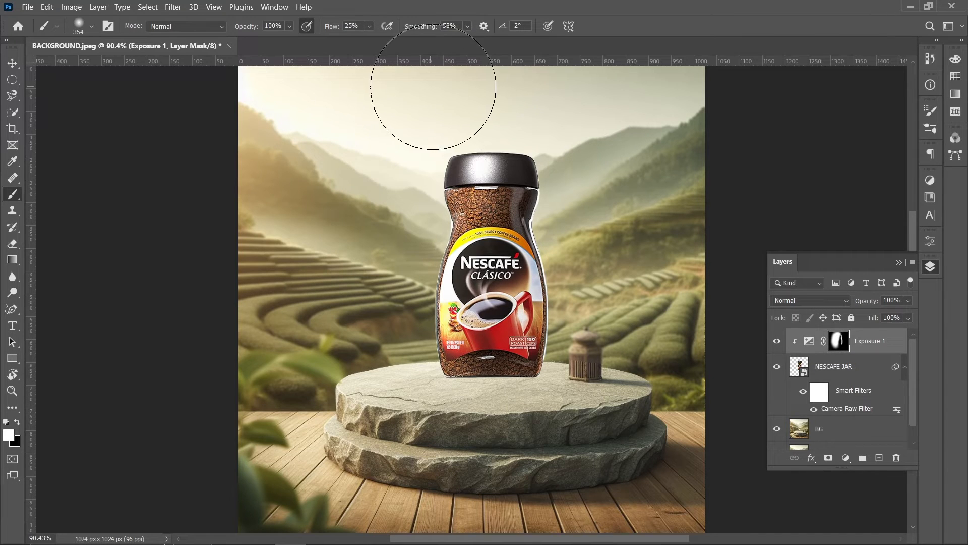
double_click(808, 345)
left_click_drag(863, 298, 844, 350)
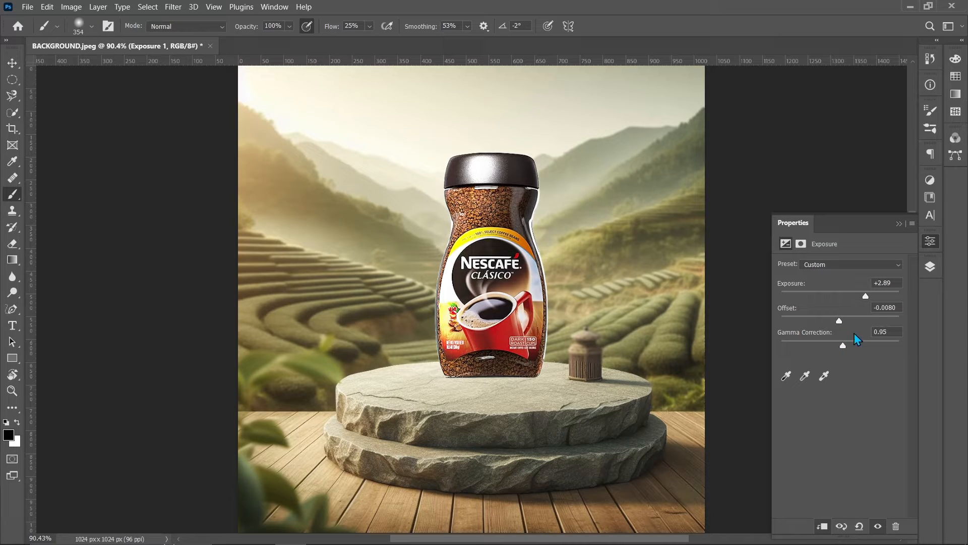
left_click_drag(868, 298, 867, 297)
left_click(899, 223)
left_click(930, 268)
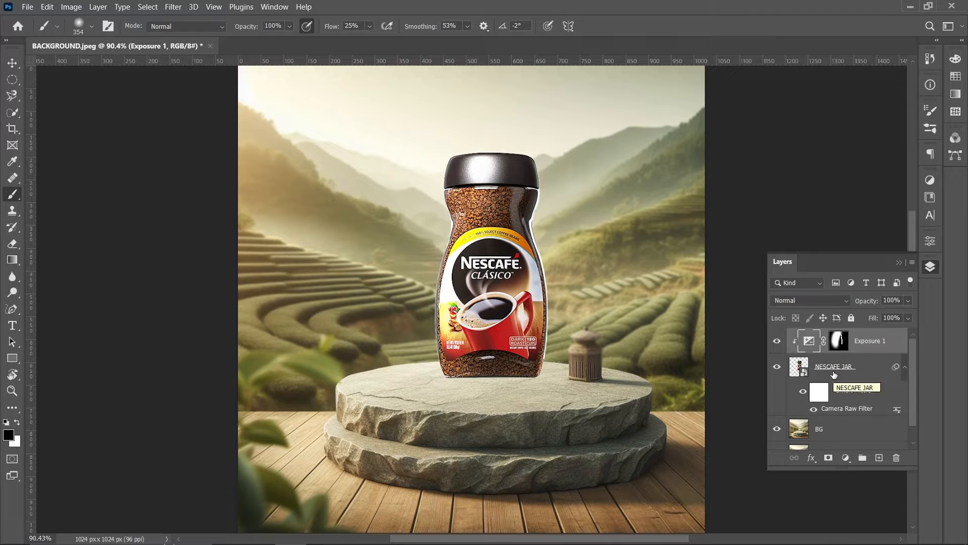
- Add a darkening Curves adjustment clipped to the jar, with white output 230 and a point at input 149, output 89, and invert its mask
left_click(846, 463)
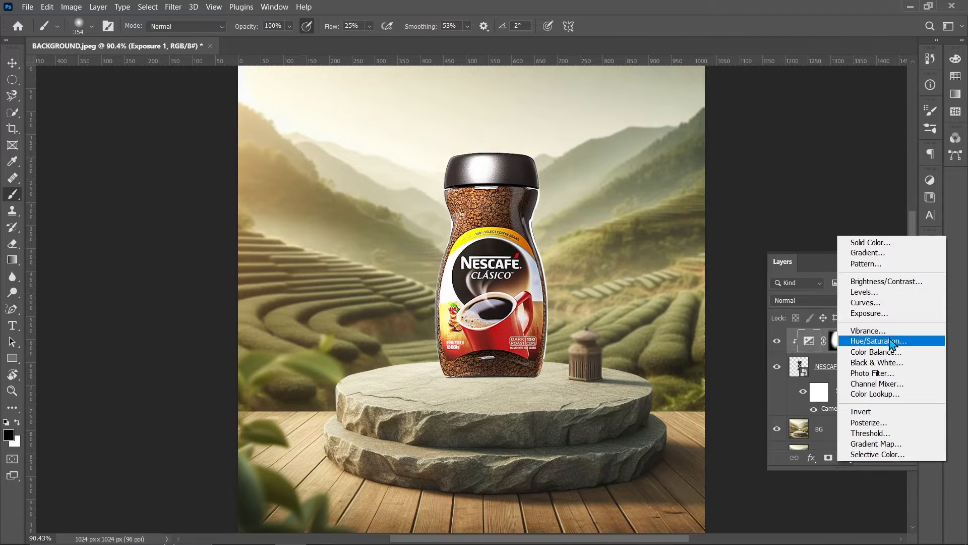
left_click(889, 302)
left_click_drag(899, 297, 897, 311)
left_click(822, 526)
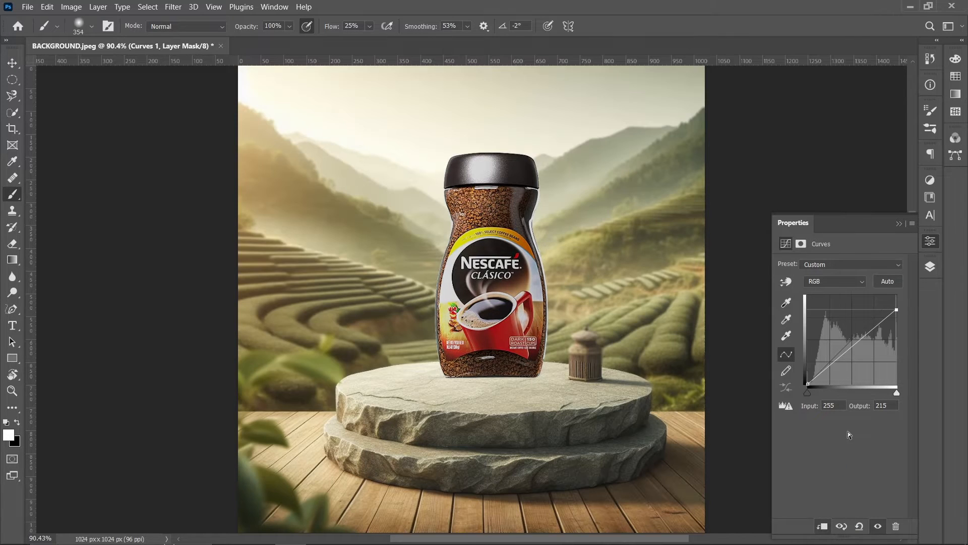
left_click_drag(897, 311, 897, 304)
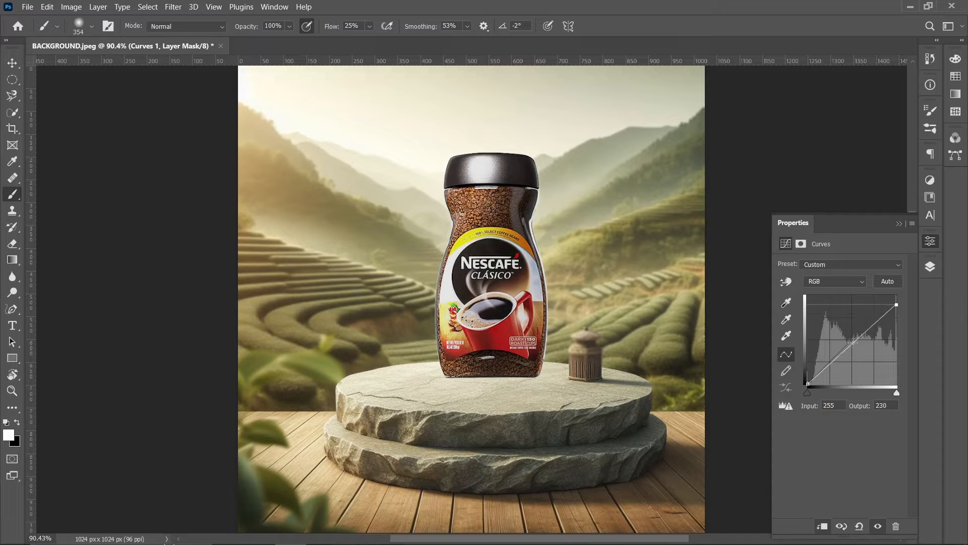
left_click_drag(852, 342, 860, 354)
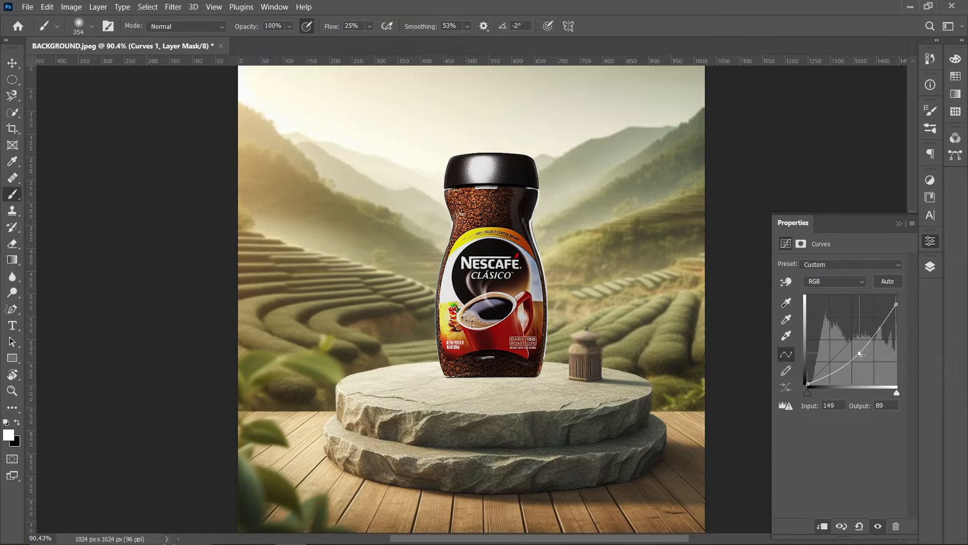
left_click(898, 225)
left_click(928, 268)
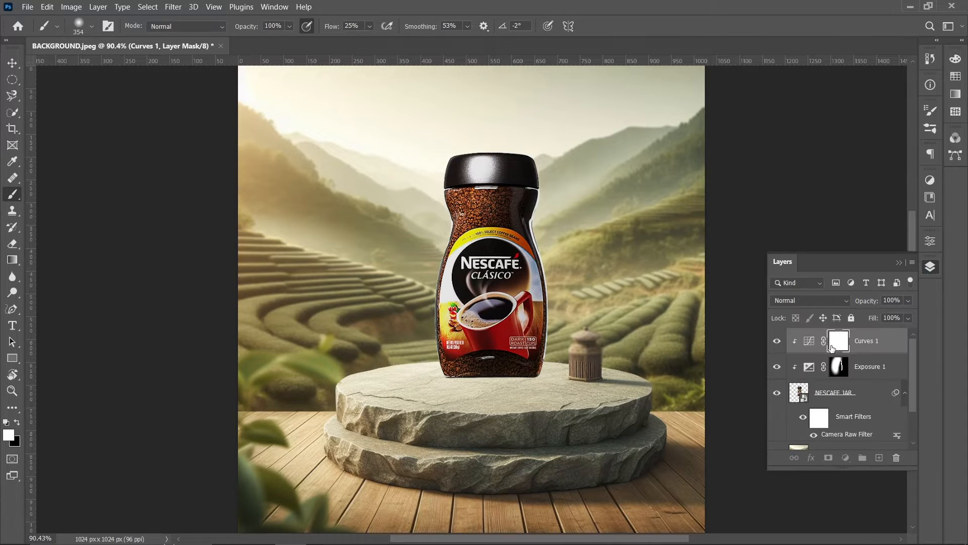
key("ctrl+i")
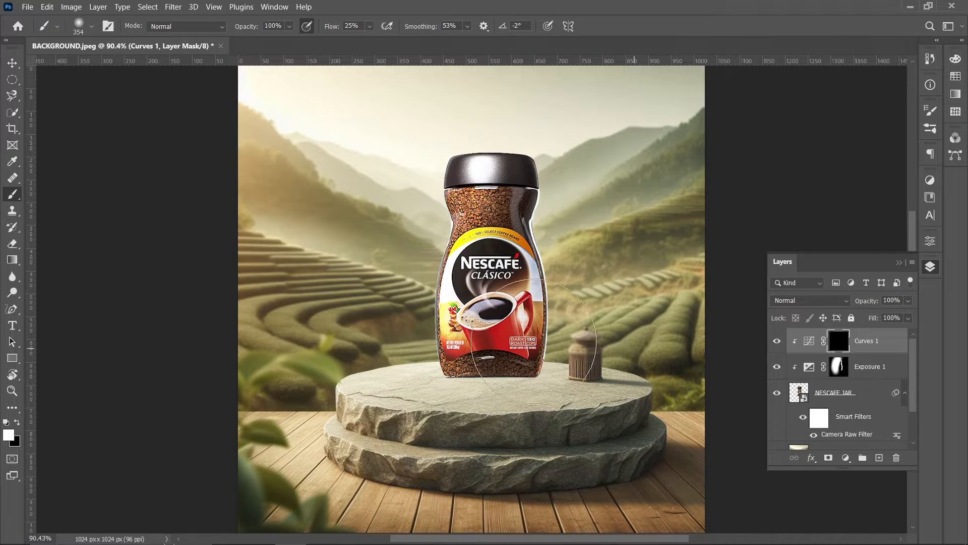
- Paint white on the Curves mask along the jar's right side, from lid to base, with soft brushes of about 259 to 309 px
right_click(353, 314, "alt")
mouse_move(352, 312)
left_mouse_down()
mouse_move(344, 283)
mouse_move(320, 298)
mouse_move(311, 252)
mouse_move(265, 248)
left_mouse_up()
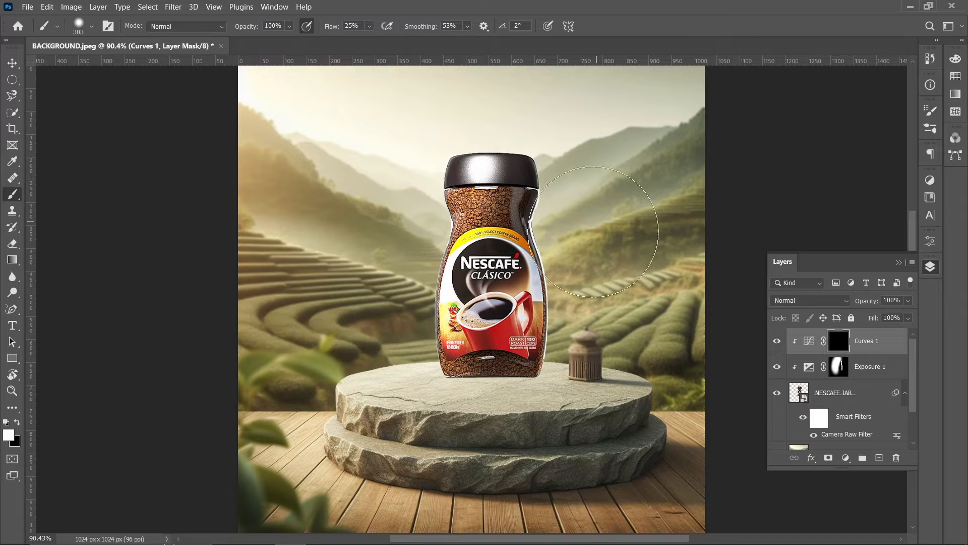
left_click(594, 250)
scroll(601, 278, "up", 4)
left_click_drag(601, 278, 553, 291)
mouse_move(533, 260)
left_mouse_down()
mouse_move(533, 277)
mouse_move(509, 277)
left_mouse_up()
mouse_move(541, 395)
left_mouse_down()
mouse_move(511, 454)
mouse_move(515, 440)
mouse_move(473, 444)
left_mouse_up()
mouse_move(525, 111)
left_mouse_down()
mouse_move(521, 213)
mouse_move(542, 264)
mouse_move(542, 392)
mouse_move(513, 445)
mouse_move(451, 455)
left_mouse_up()
scroll(519, 317, "down", 1)
left_click_drag(526, 249, 566, 86)
left_click_drag(569, 281, 550, 284)
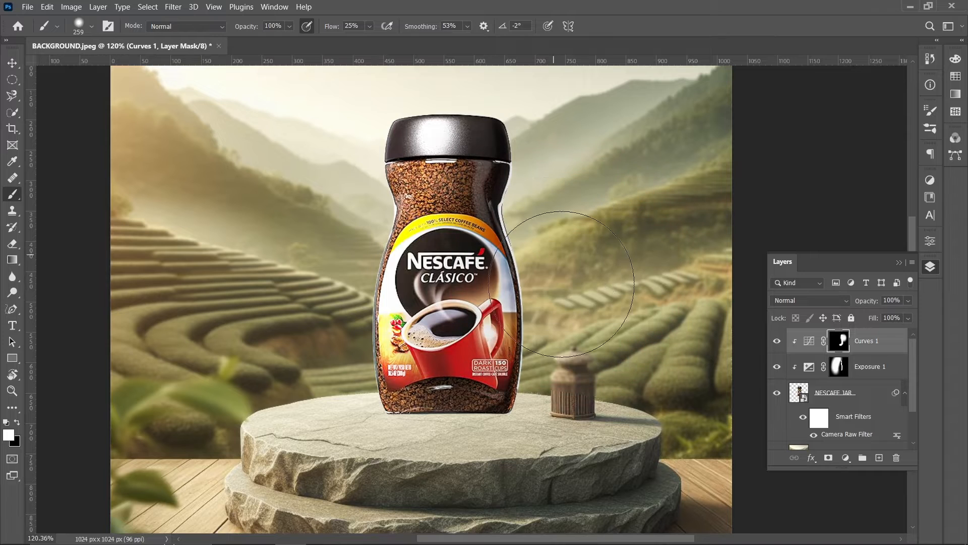
scroll(580, 282, "down", 1)
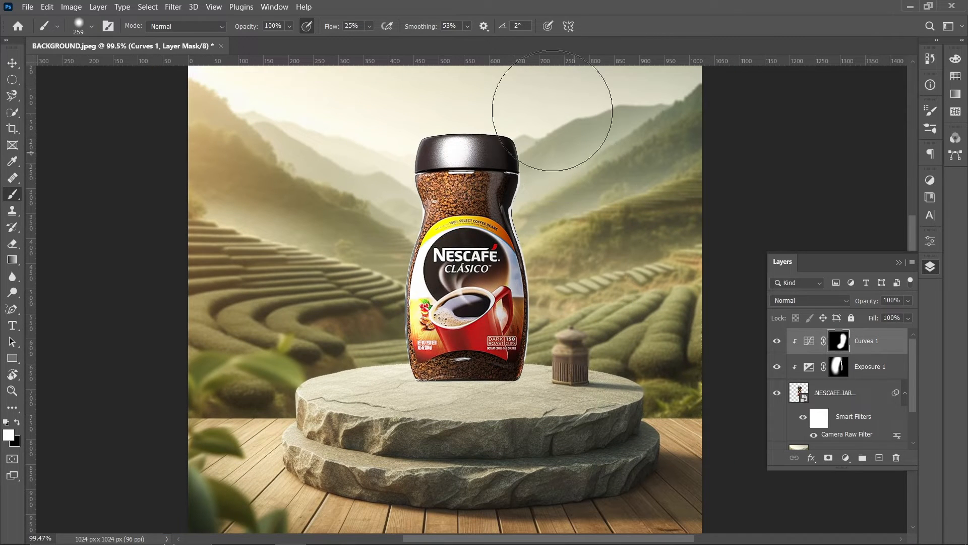
left_click_drag(592, 266, 604, 163)
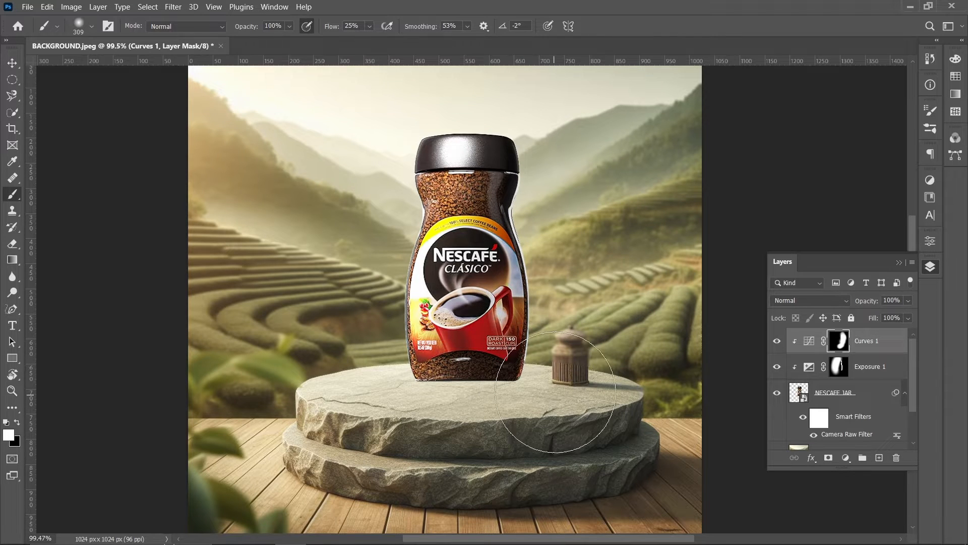
- Raise the exposure value slightly on the jar's existing Exposure adjustment
scroll(538, 348, "down", 1)
double_click(810, 368)
left_click_drag(865, 296, 867, 297)
left_click(930, 241)
left_click(930, 267)
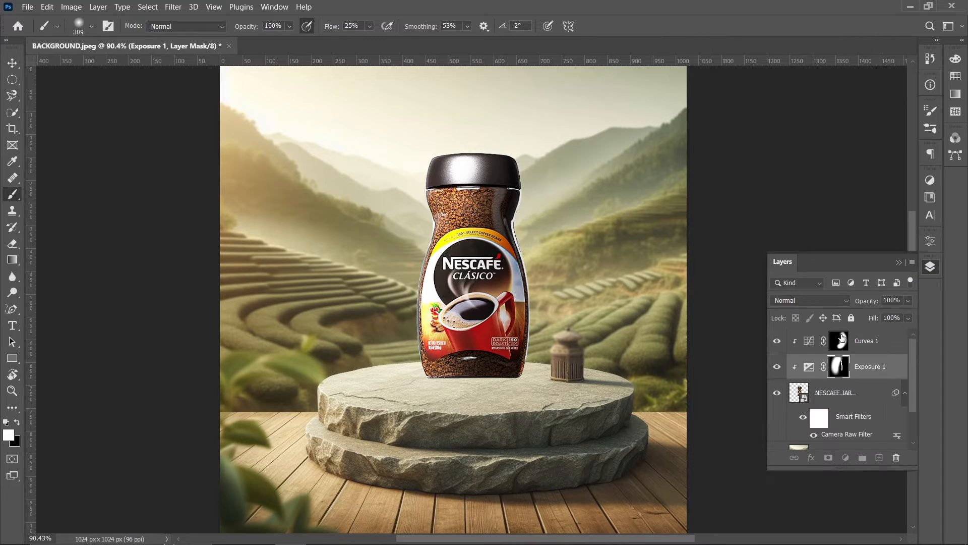
- Move the midtone point of the jar's Curves adjustment to input 158, output 100
double_click(809, 341)
left_click_drag(859, 353, 864, 350)
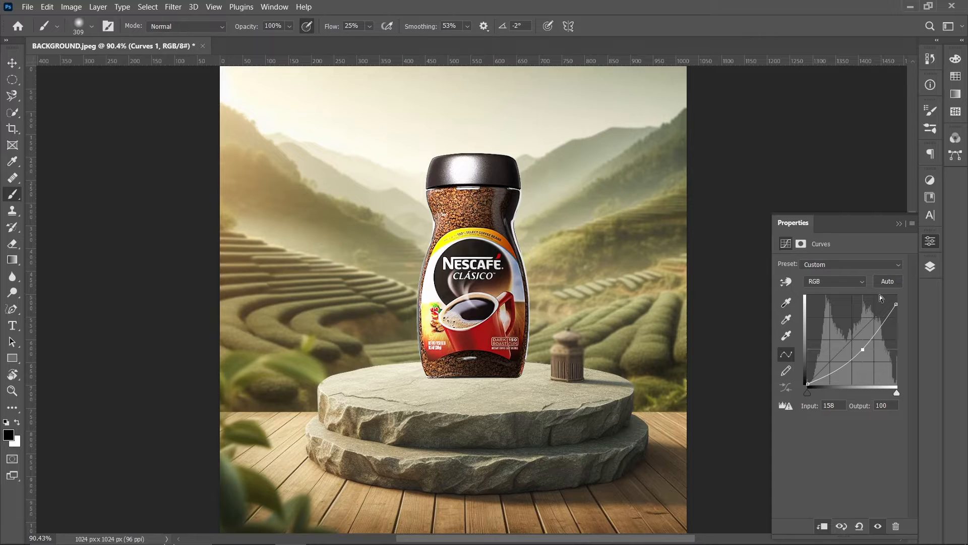
left_click(899, 223)
- Group the NESCAFE JAR layer with its Exposure and Curves adjustments and rename the group JAR
key("v")
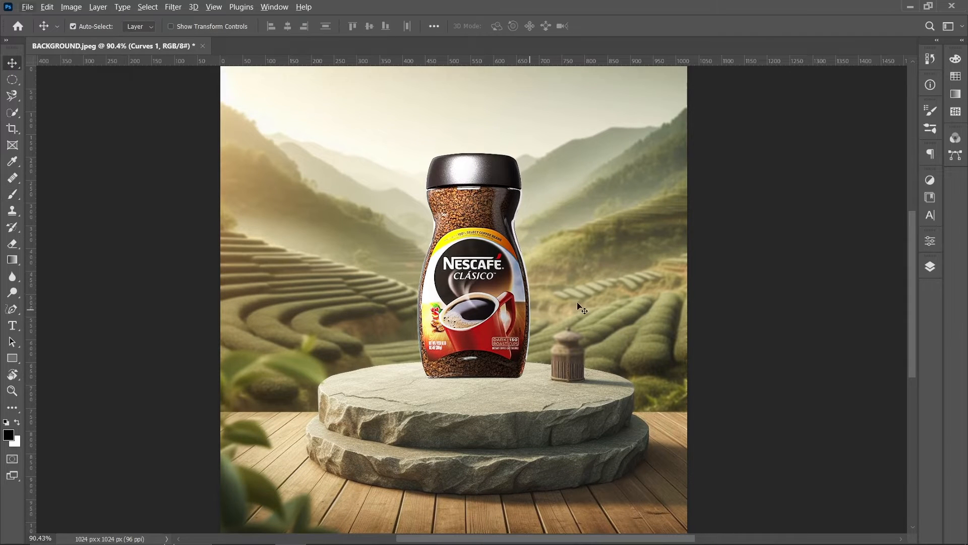
left_click(930, 266)
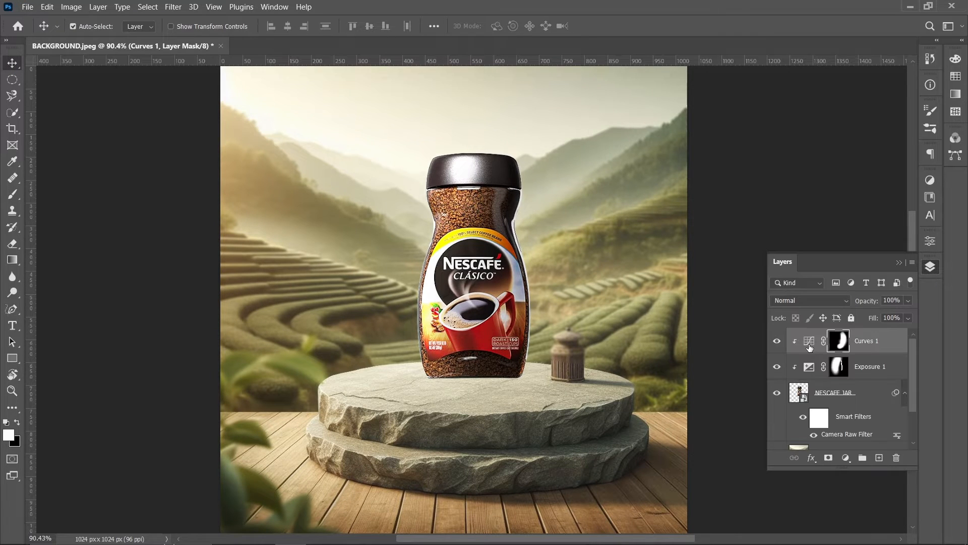
left_click(827, 399, "shift")
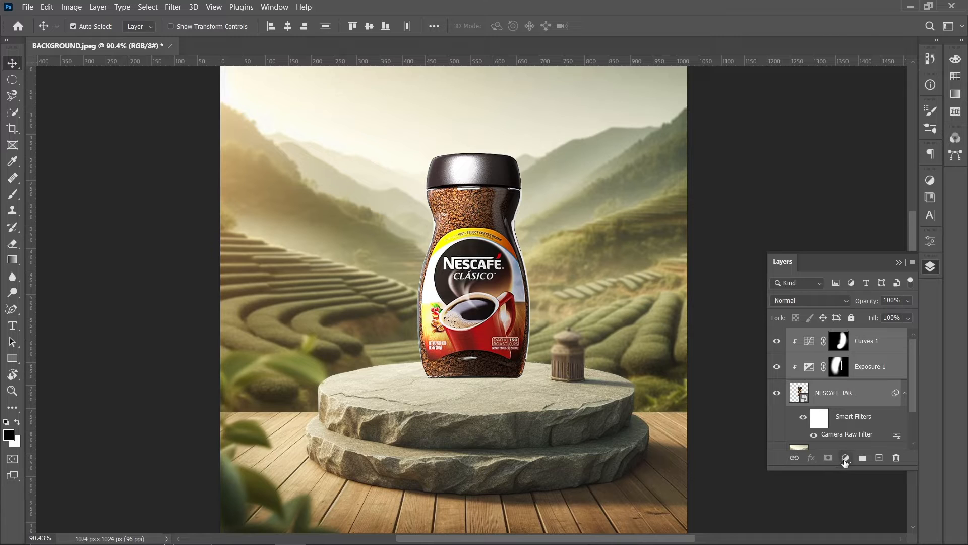
left_click(862, 459)
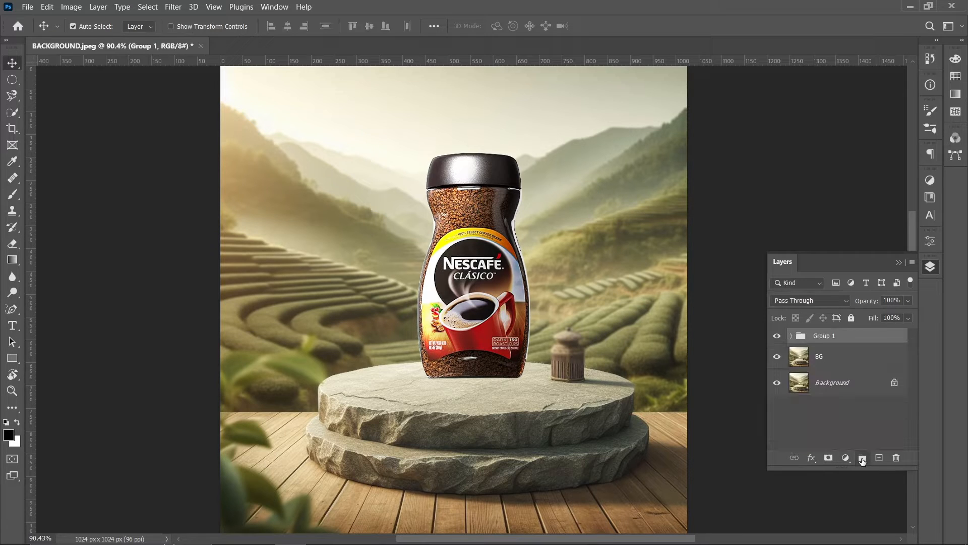
double_click(825, 335)
type("JAR")
left_click(825, 435)
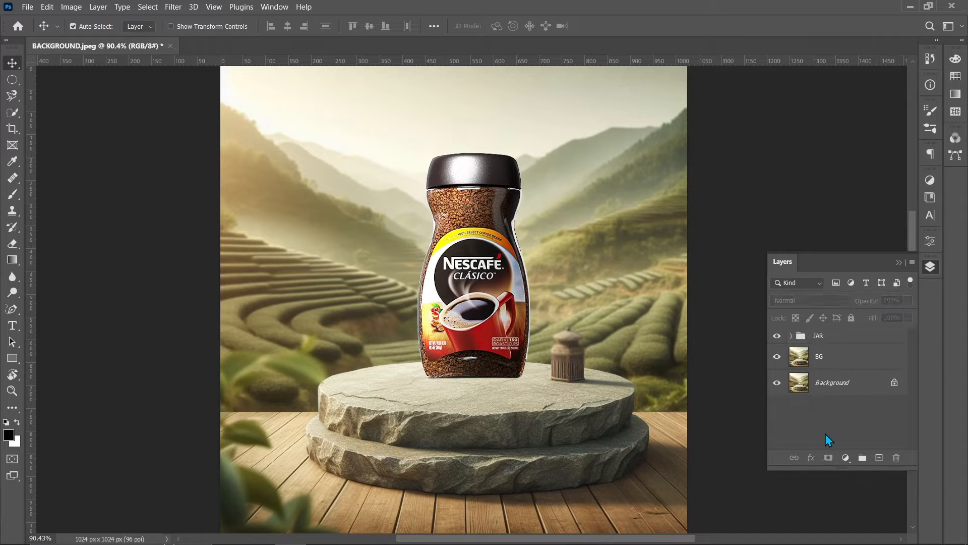
- Place the COFFEE SACK PNG as an embedded image above the JAR group
left_click(832, 337)
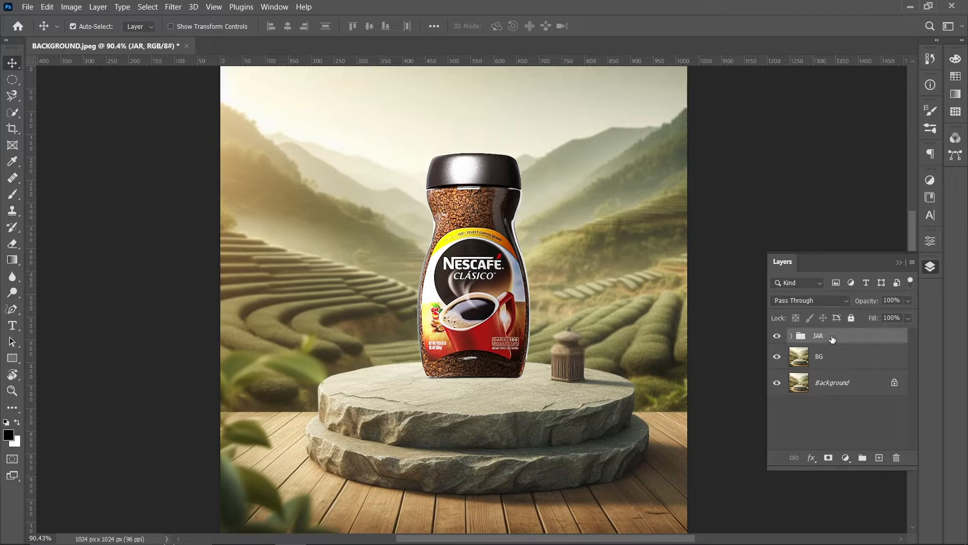
left_click(25, 8)
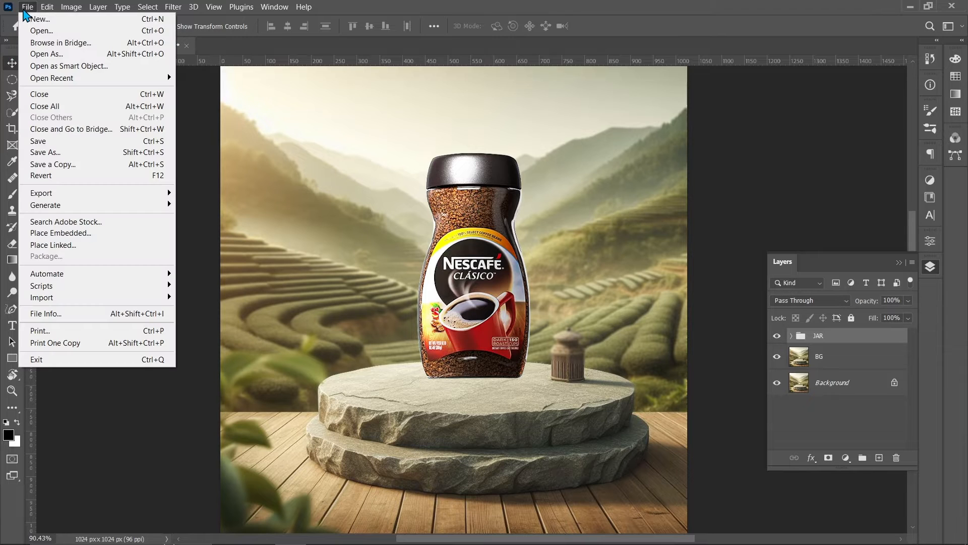
left_click(61, 232)
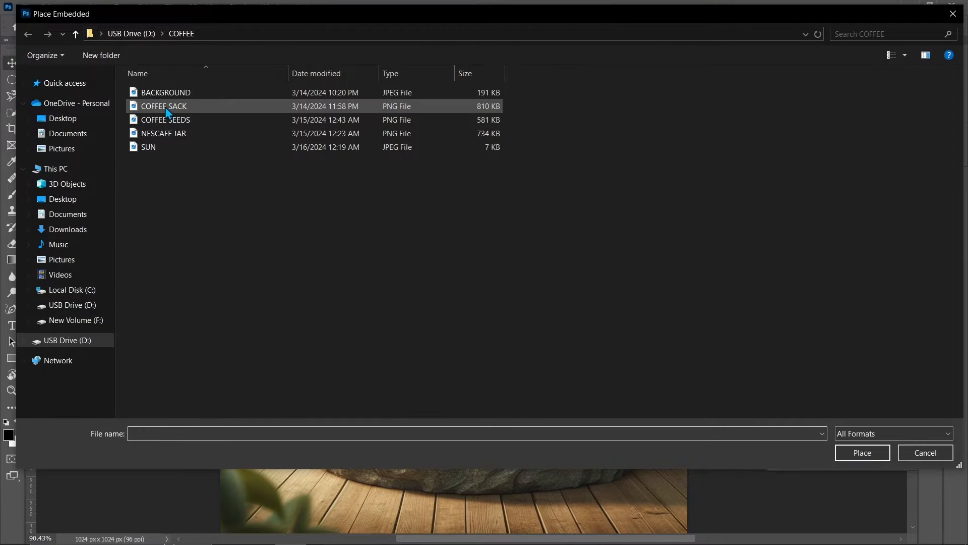
left_click(167, 110)
left_click(845, 453)
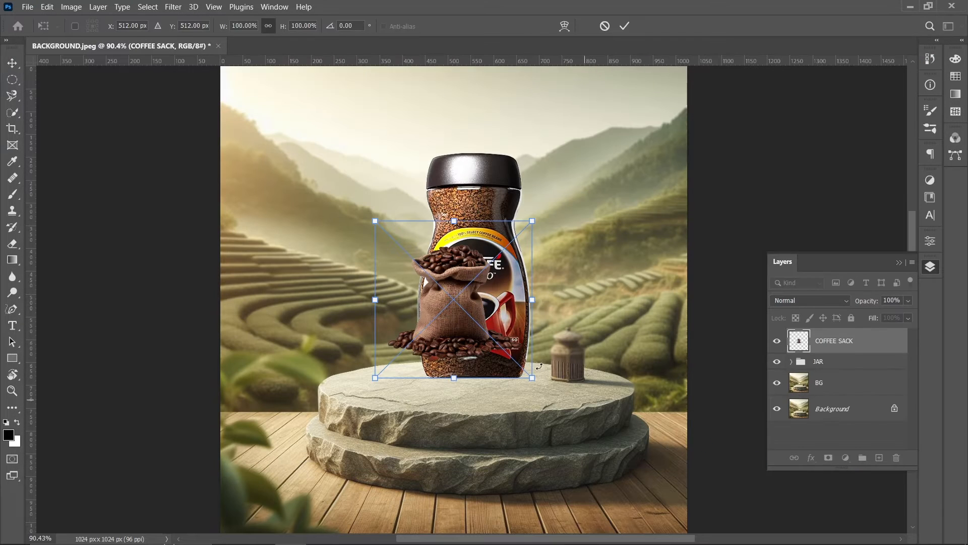
- Move the coffee sack onto the podium, overlapping the jar's lower right side, and scale it to about 113.76%
left_click_drag(457, 315, 549, 356)
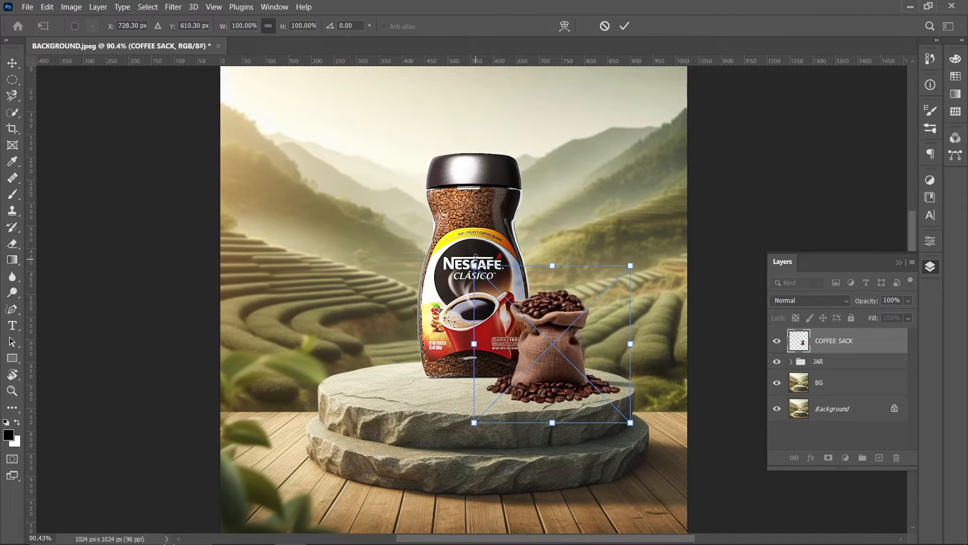
left_click_drag(465, 266, 458, 242)
key("Return")
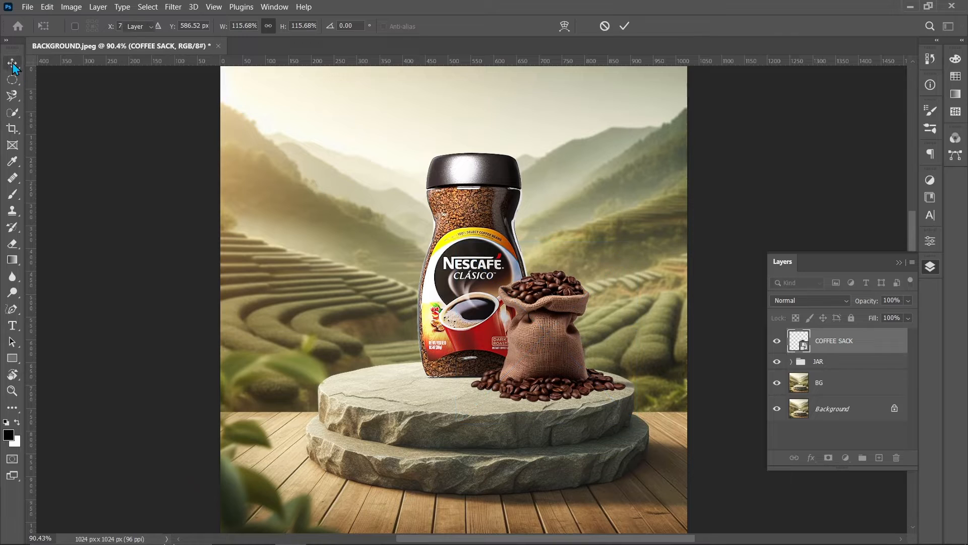
key("ctrl+t")
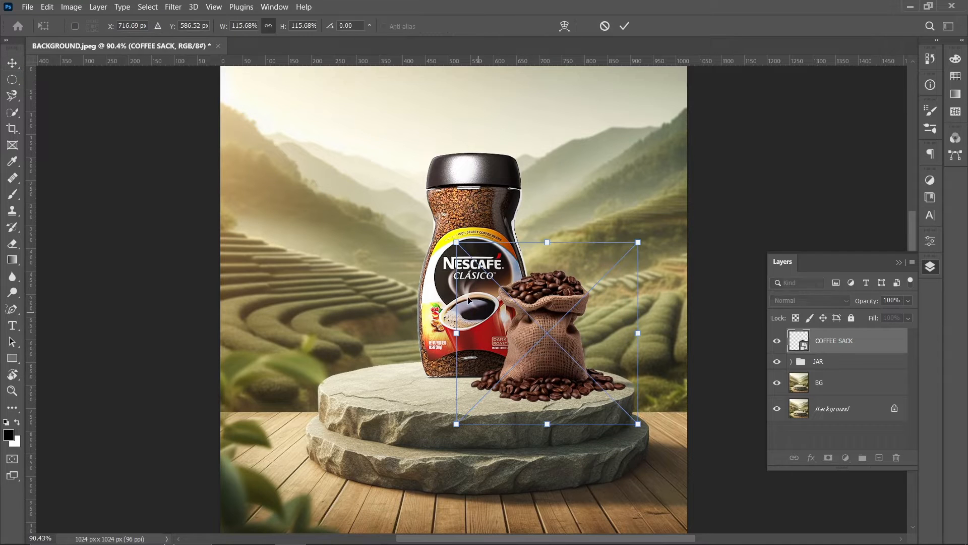
left_click_drag(455, 244, 456, 243)
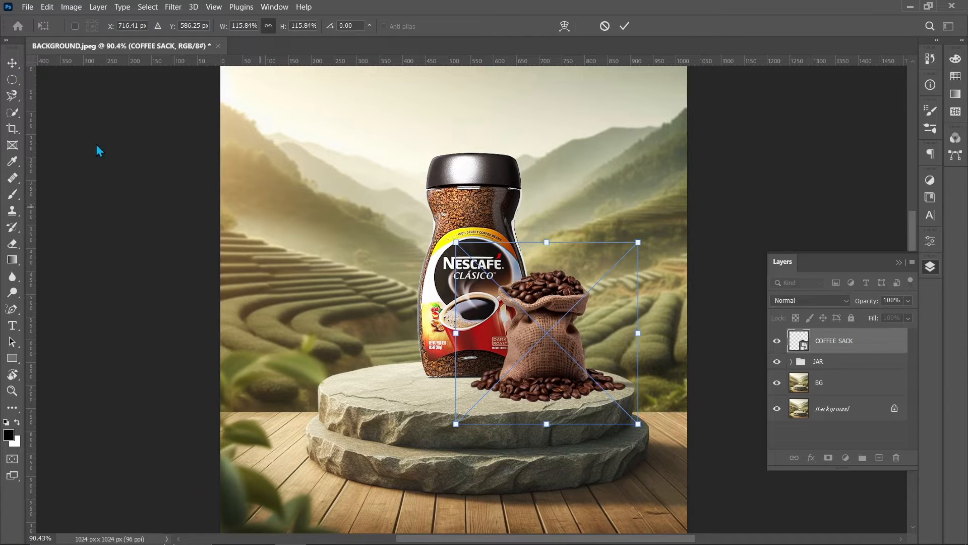
left_click(14, 63)
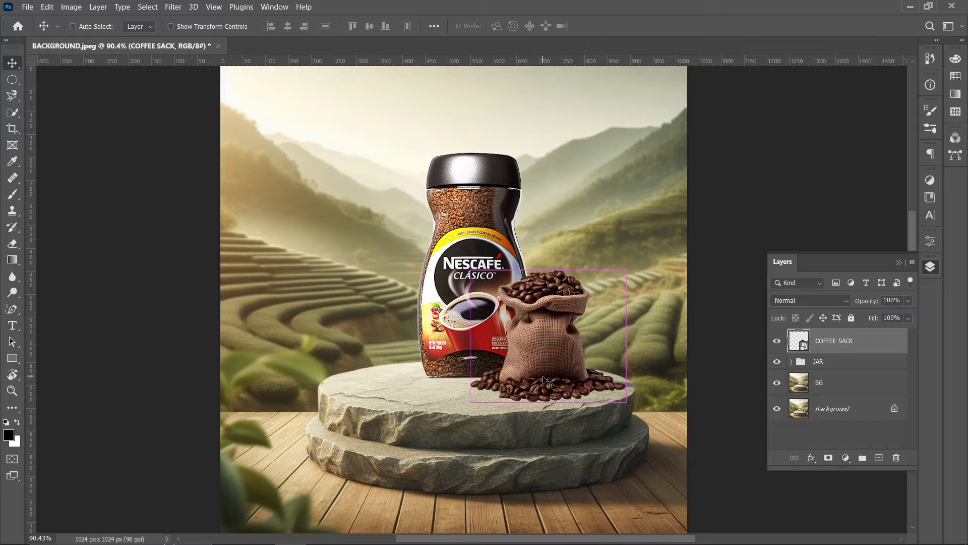
key("ctrl+t")
left_click_drag(455, 243, 460, 247)
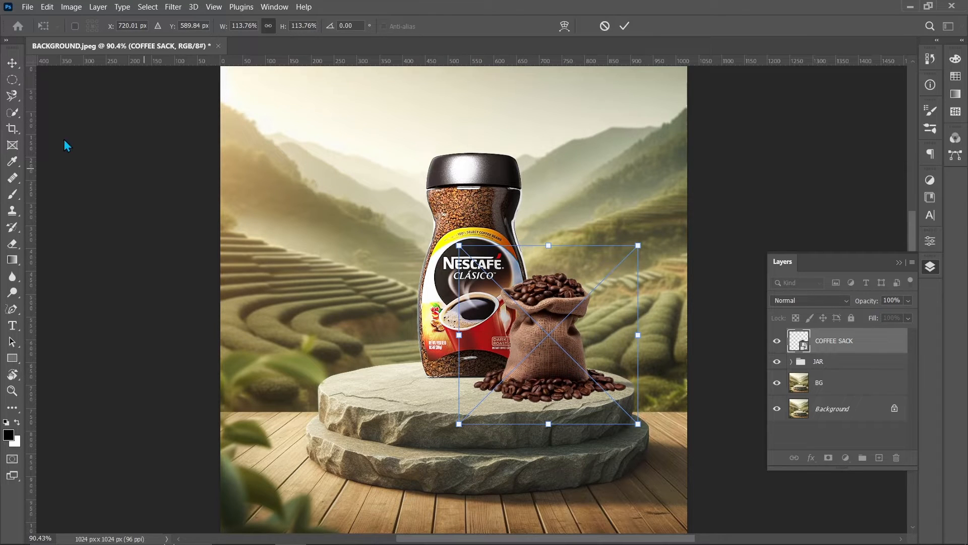
left_click(12, 63)
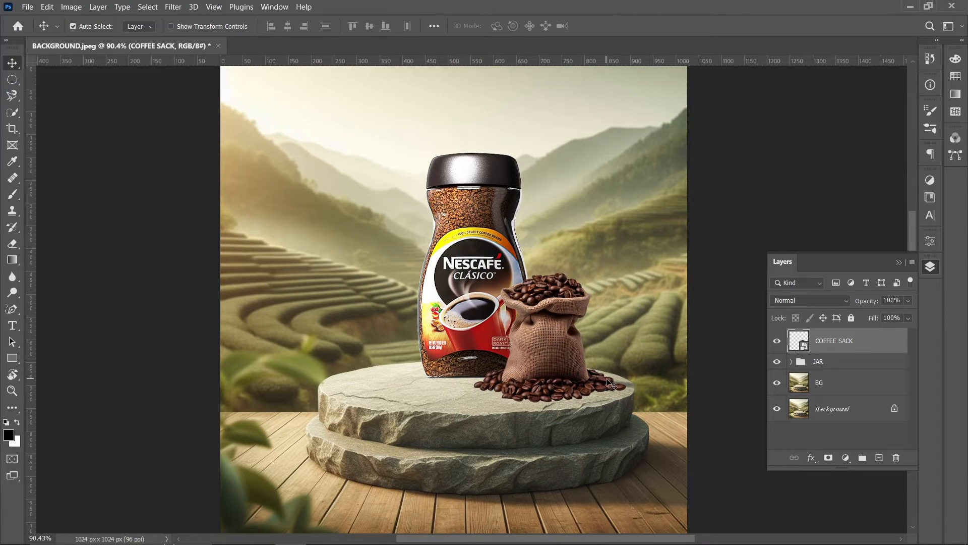
- Add an Exposure adjustment of about +2.03 clipped to the COFFEE SACK layer and invert its mask
left_click(845, 458)
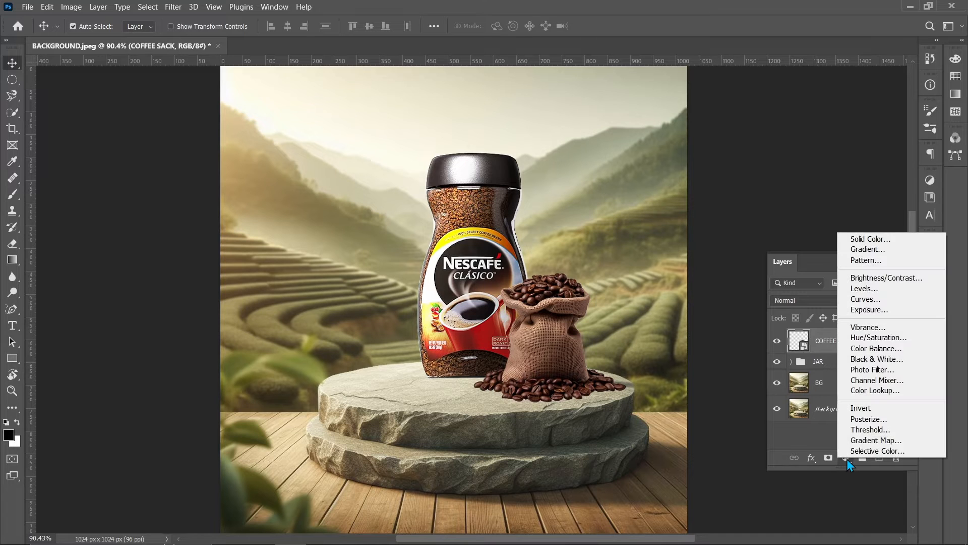
left_click(870, 309)
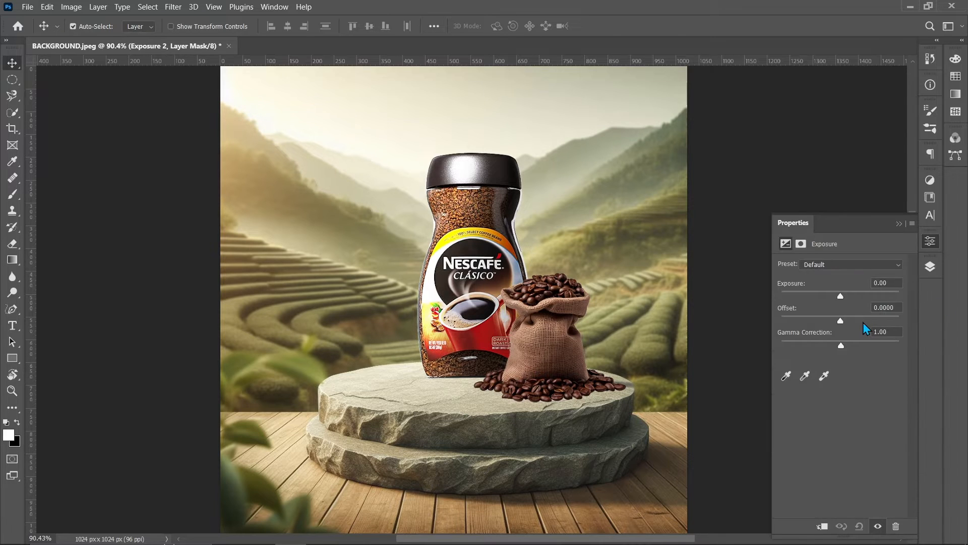
left_click_drag(843, 296, 855, 298)
left_click(822, 526)
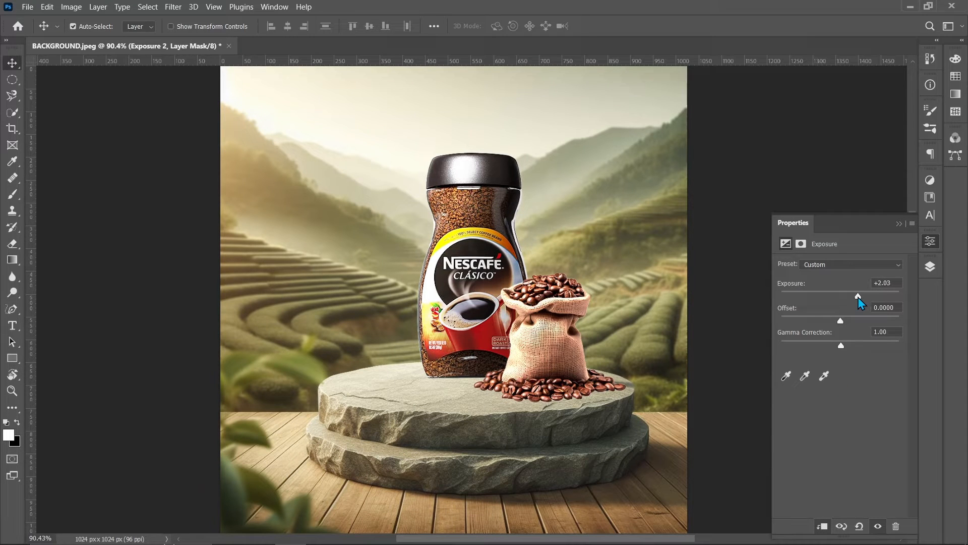
left_click(898, 224)
left_click(929, 267)
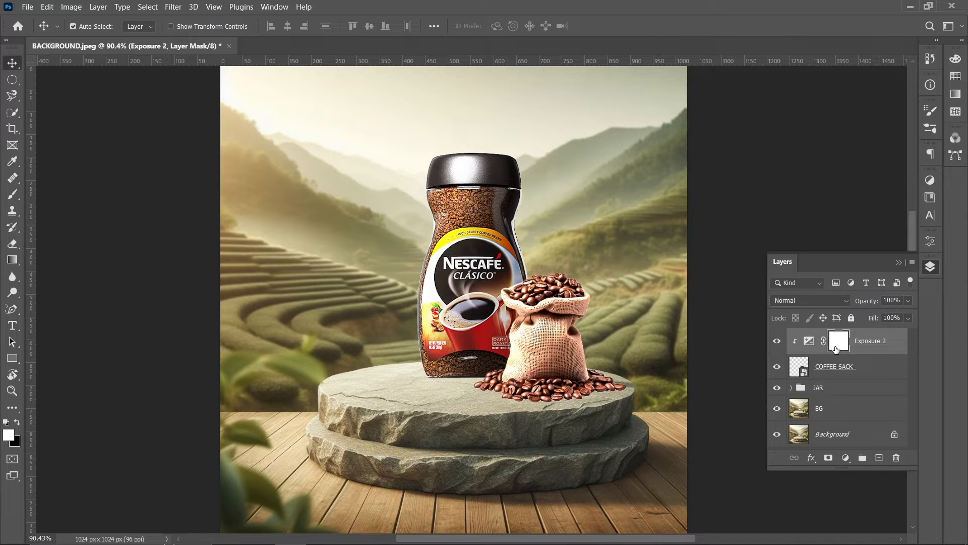
key("ctrl+i")
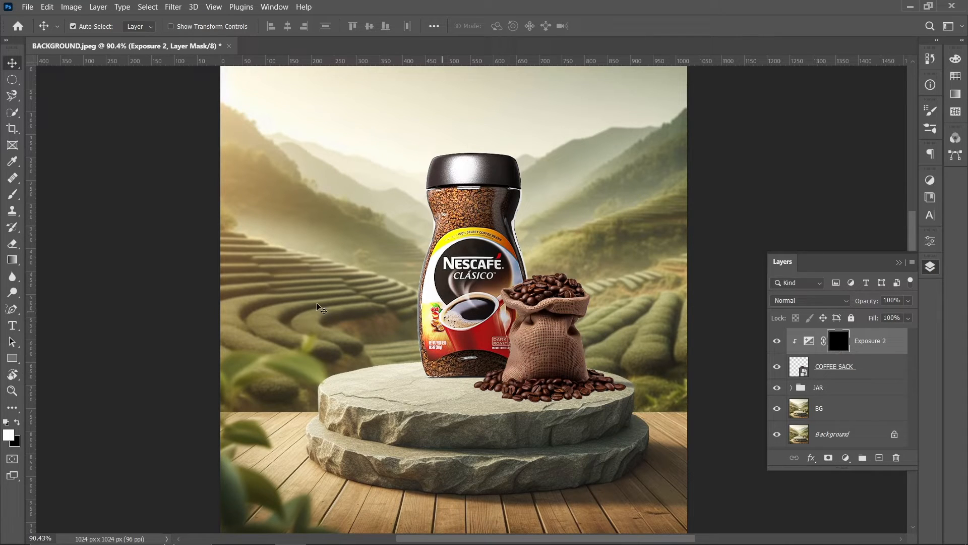
- Paint white on the sack's Exposure mask from its left and upper sides with soft brushes of about 313 to 391 px
left_click(13, 194)
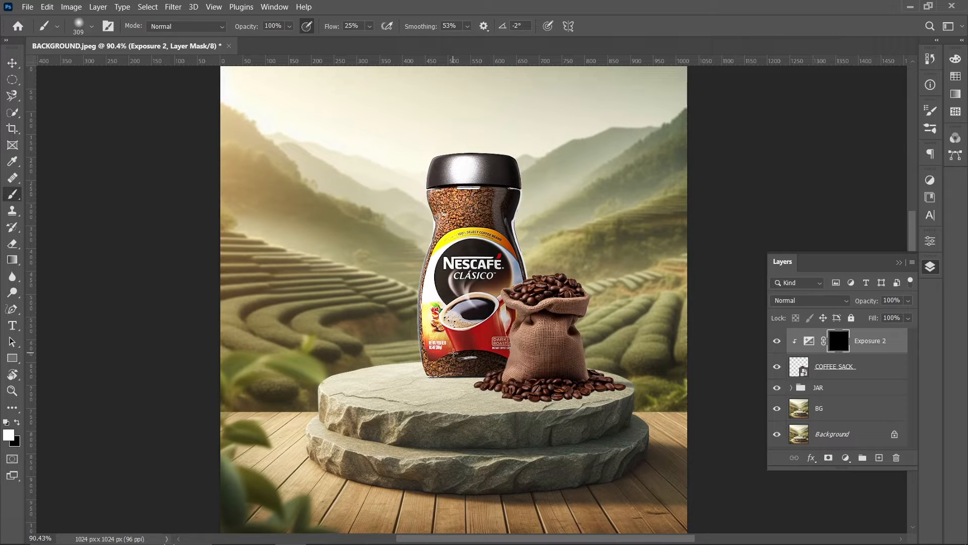
right_click(471, 353, "alt")
mouse_move(485, 300)
left_mouse_down()
mouse_move(467, 353)
mouse_move(469, 436)
left_mouse_up()
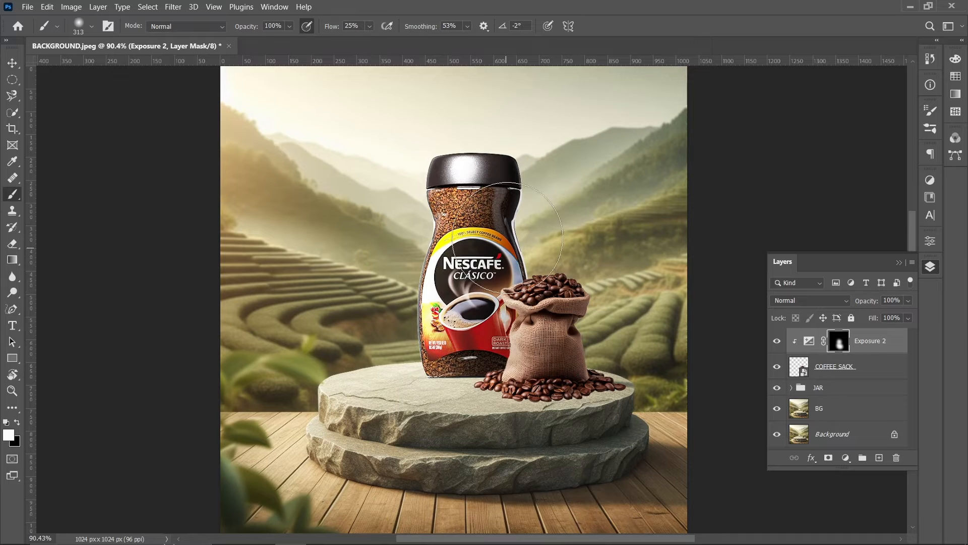
right_click(455, 308, "alt")
mouse_move(564, 244)
left_mouse_down()
mouse_move(469, 251)
mouse_move(497, 443)
mouse_move(551, 432)
mouse_move(443, 303)
mouse_move(426, 355)
left_mouse_up()
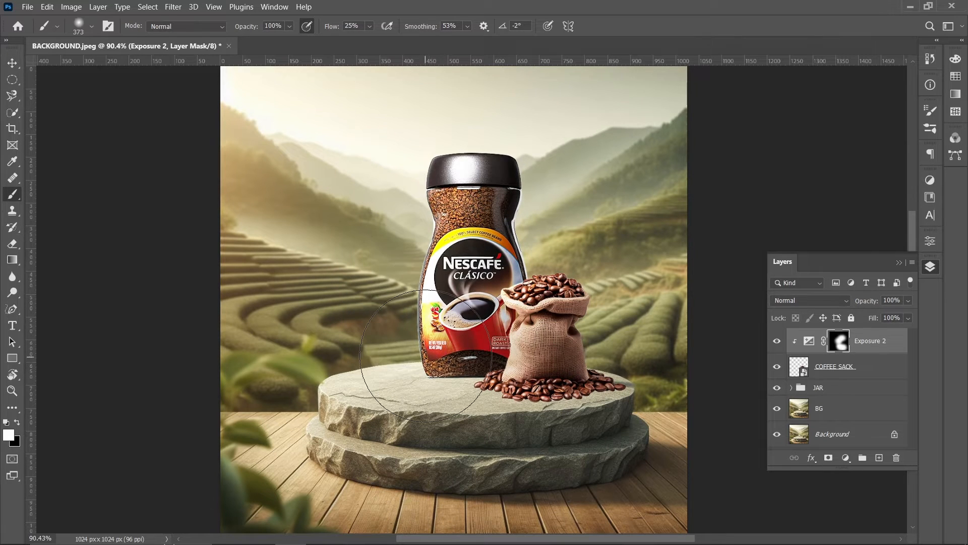
right_click(445, 310, "alt")
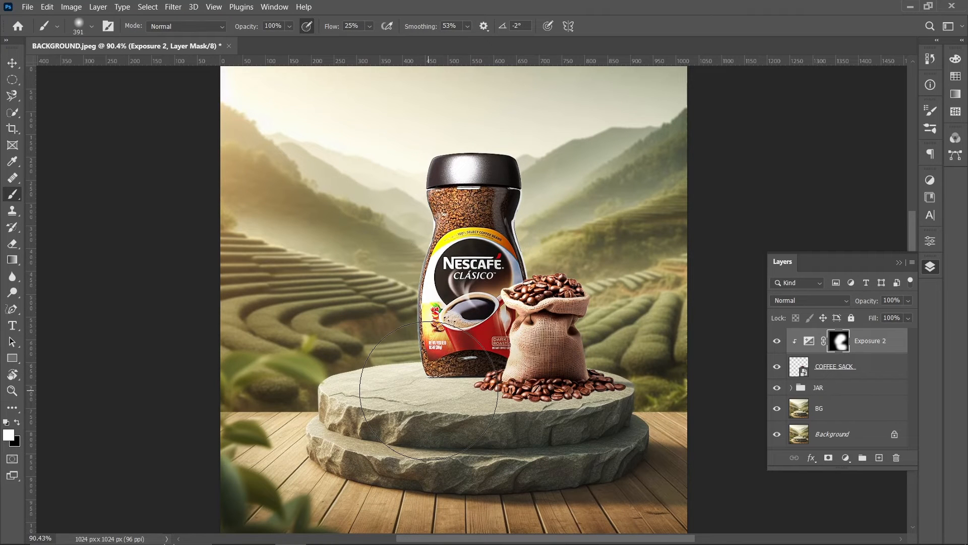
- Add a darkening Curves adjustment clipped to the coffee sack, with white output 239 and a point at input 151, output 98
left_click(845, 459)
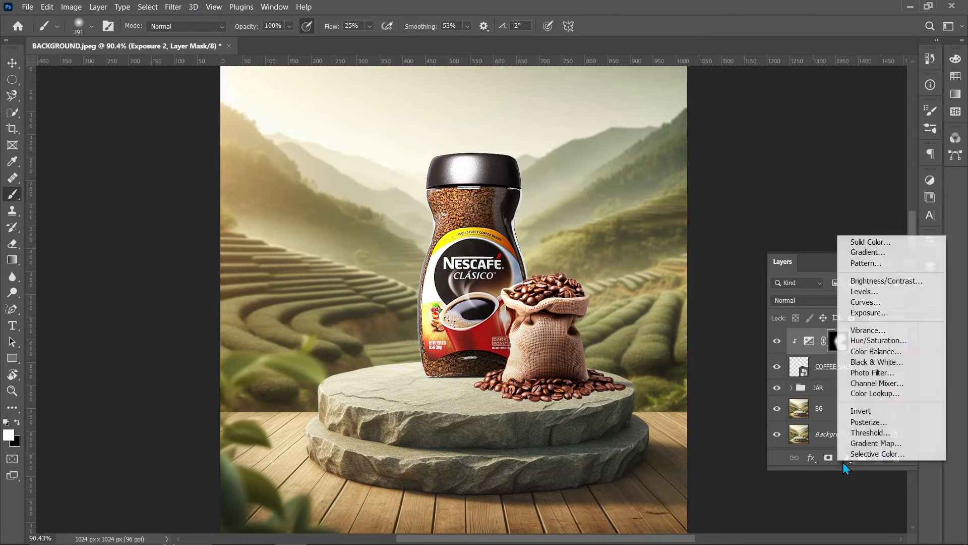
left_click(873, 301)
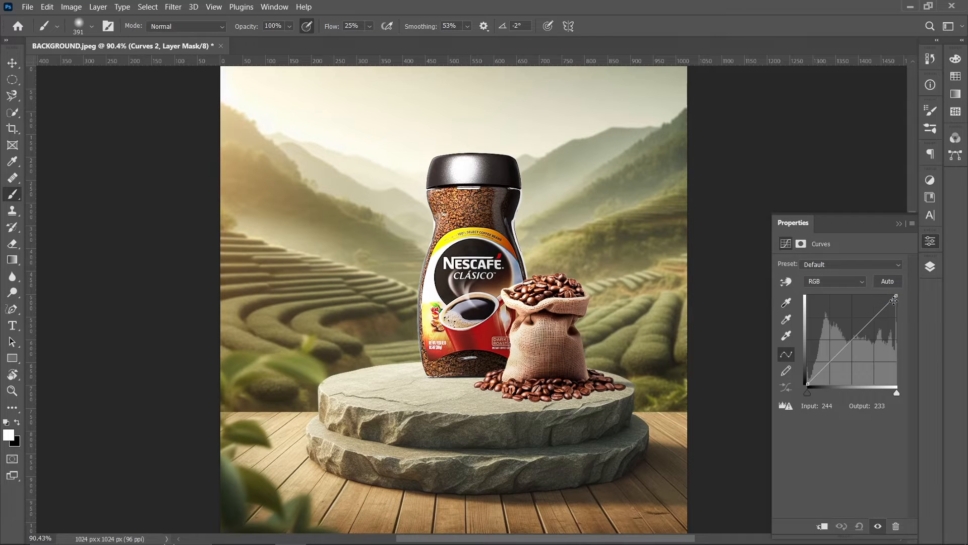
left_click_drag(893, 300, 894, 306)
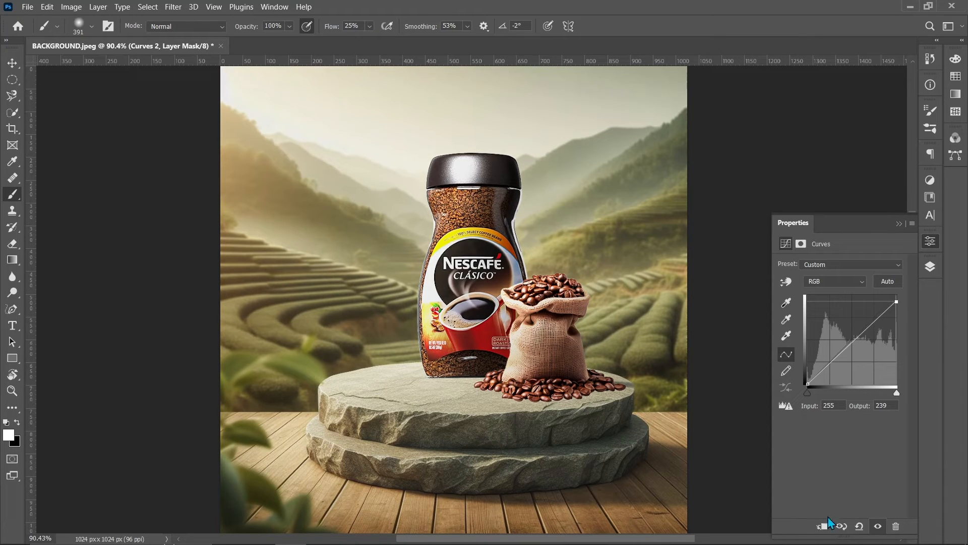
left_click(829, 521)
mouse_move(855, 340)
left_mouse_down()
mouse_move(863, 357)
mouse_move(860, 348)
left_mouse_up()
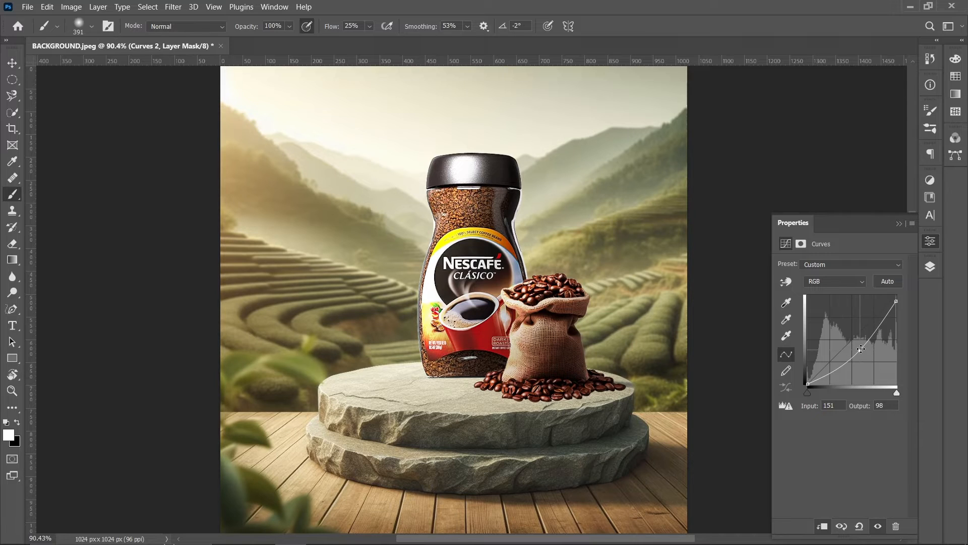
- Invert the Curves mask on the coffee sack to black to hide the darkening
left_click_drag(859, 350, 860, 348)
left_click(929, 266)
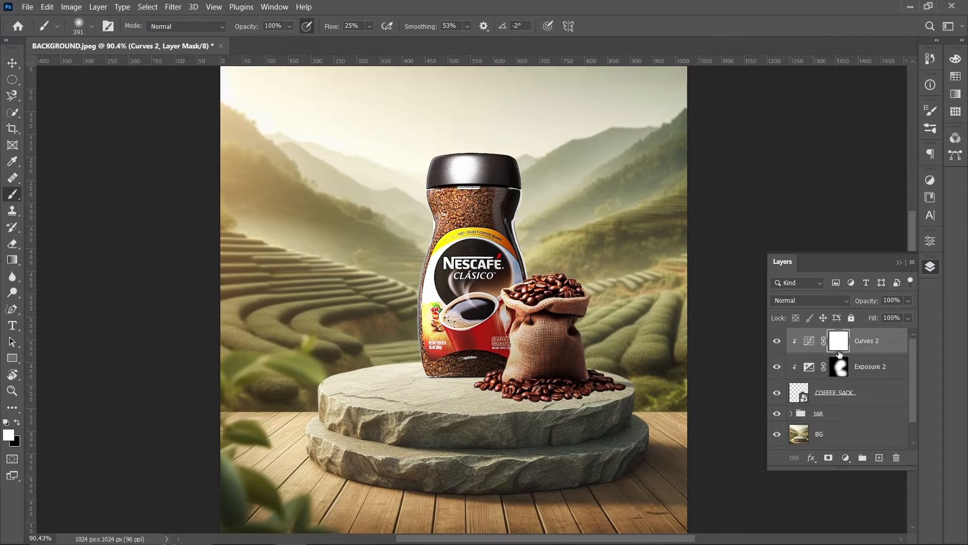
key("ctrl+i")
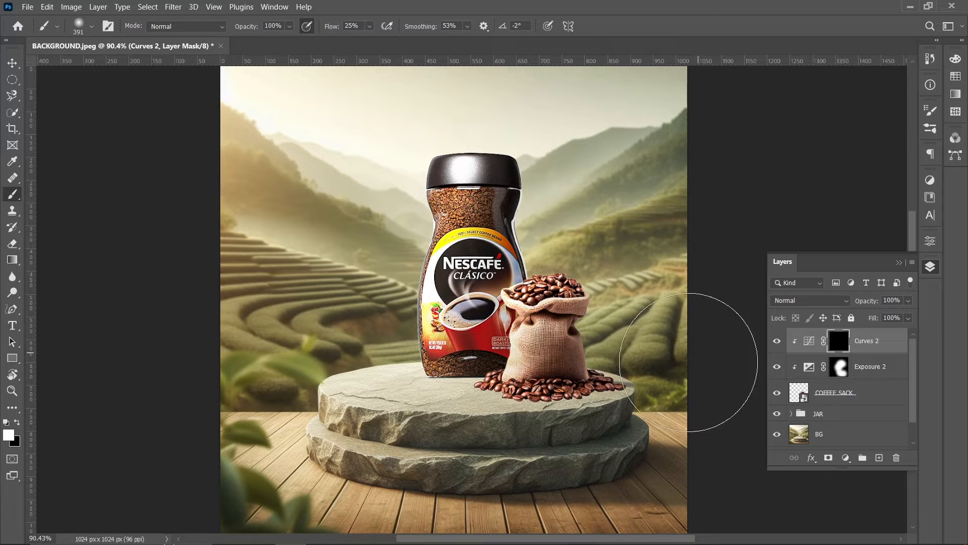
- Paint white on the sack's Curves mask along its right and lower sides with large soft brushes at 25% flow to add shading
left_click_drag(644, 389, 648, 248)
left_click(661, 386)
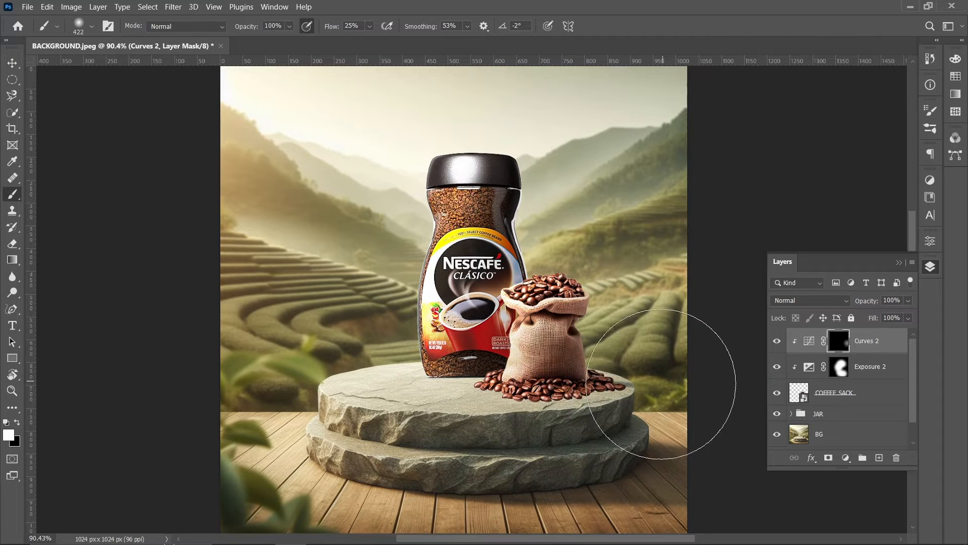
scroll(655, 411, "up", 2)
left_click_drag(642, 392, 572, 414)
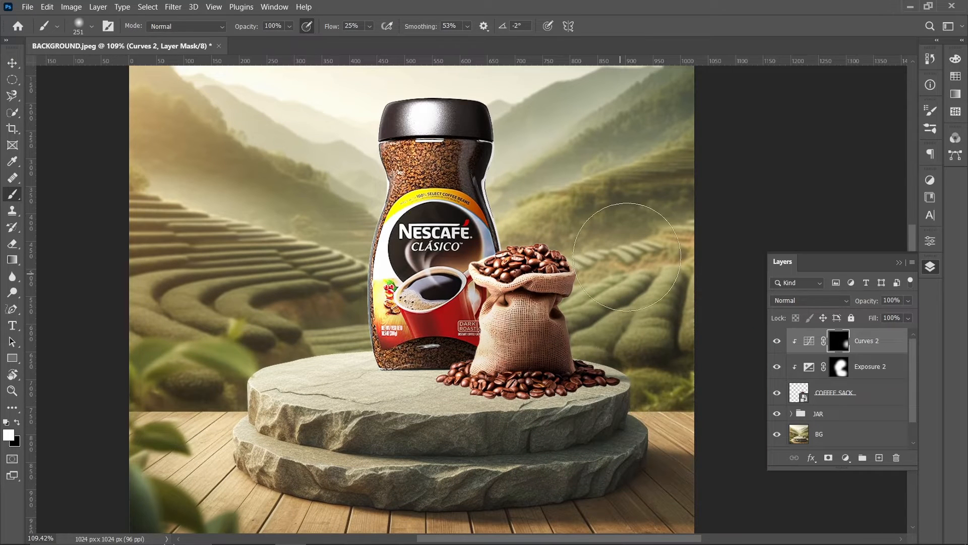
scroll(645, 347, "down", 1)
left_click_drag(642, 348, 702, 352)
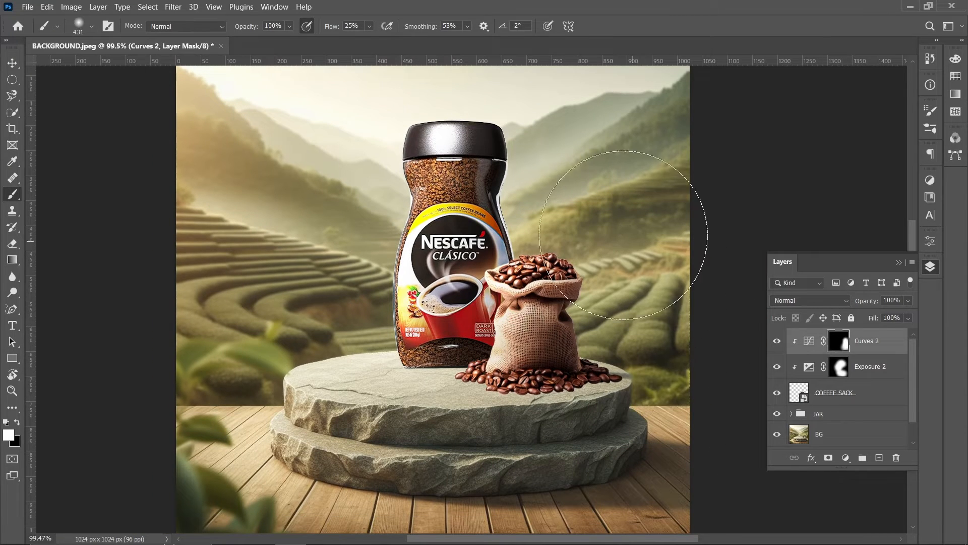
scroll(676, 399, "down", 1)
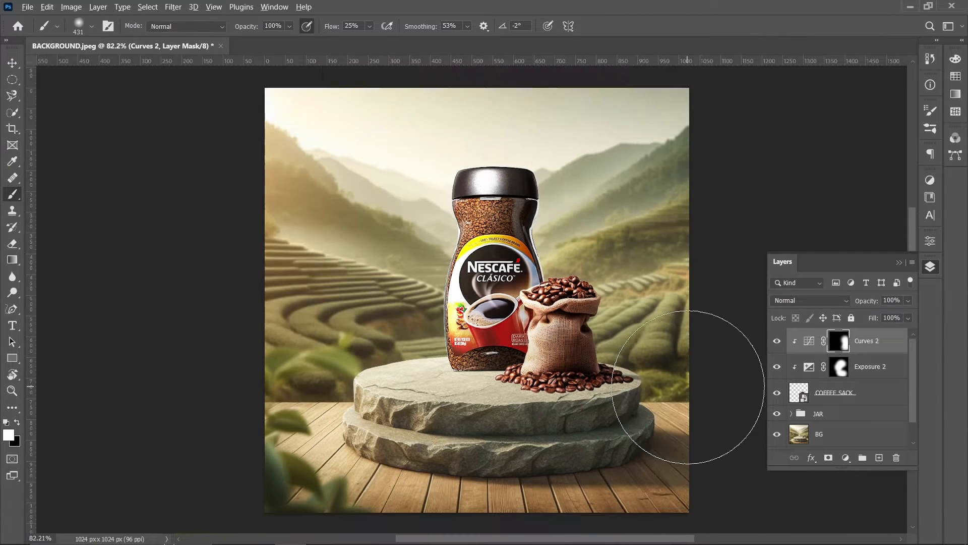
left_click_drag(624, 341, 629, 340)
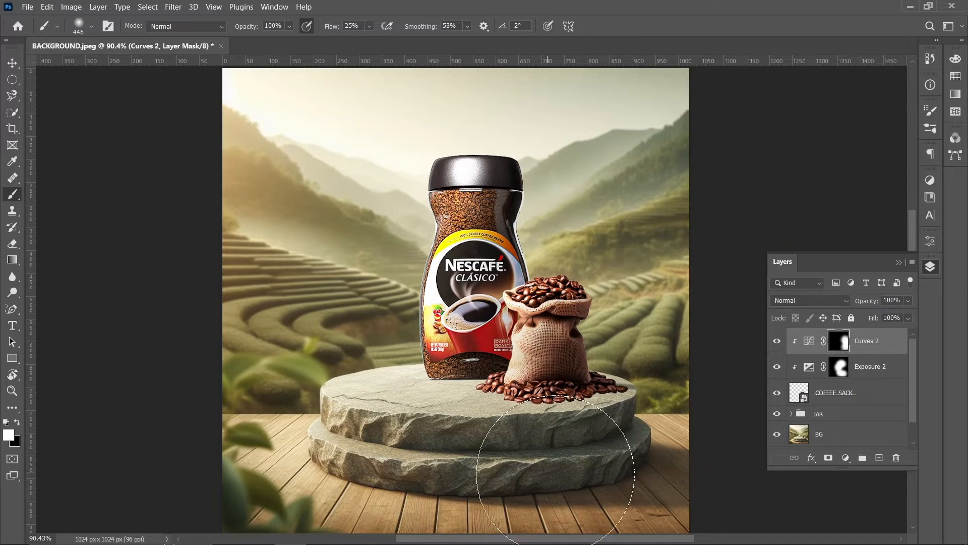
left_click_drag(556, 459, 653, 451)
key("x")
- Fine-tune the sack's adjustments to Exposure +2.25 and a Curves point at input 151, output 101
double_click(809, 367)
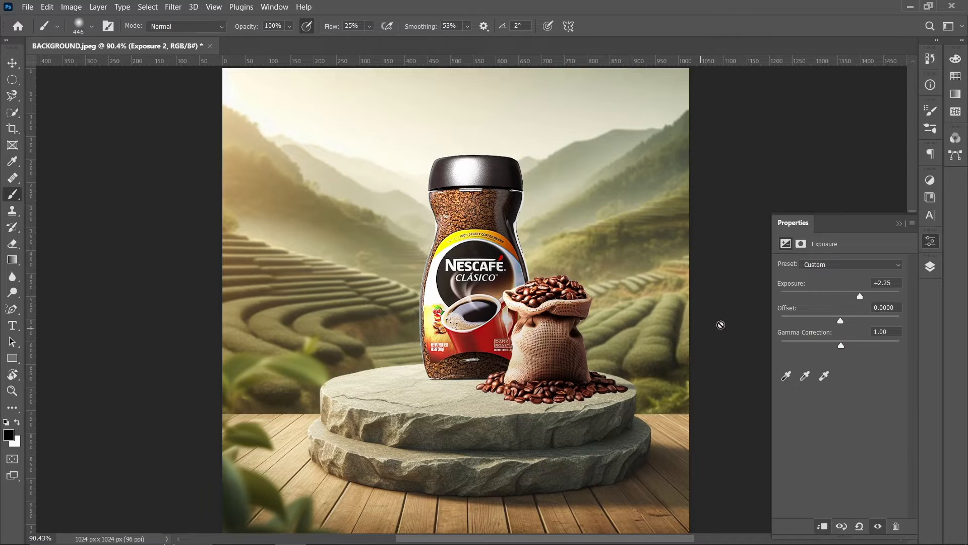
left_click(929, 266)
double_click(810, 341)
left_click_drag(863, 349, 863, 349)
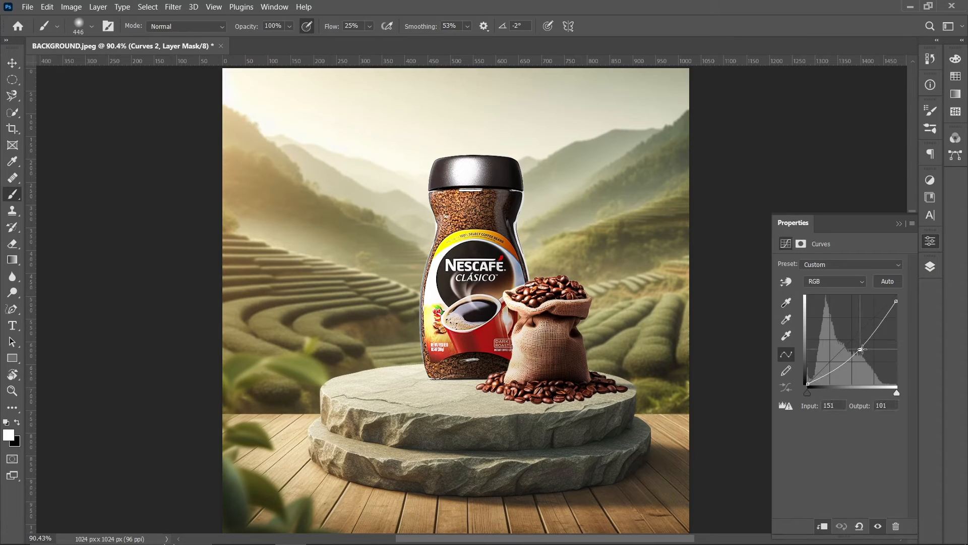
left_click(930, 267)
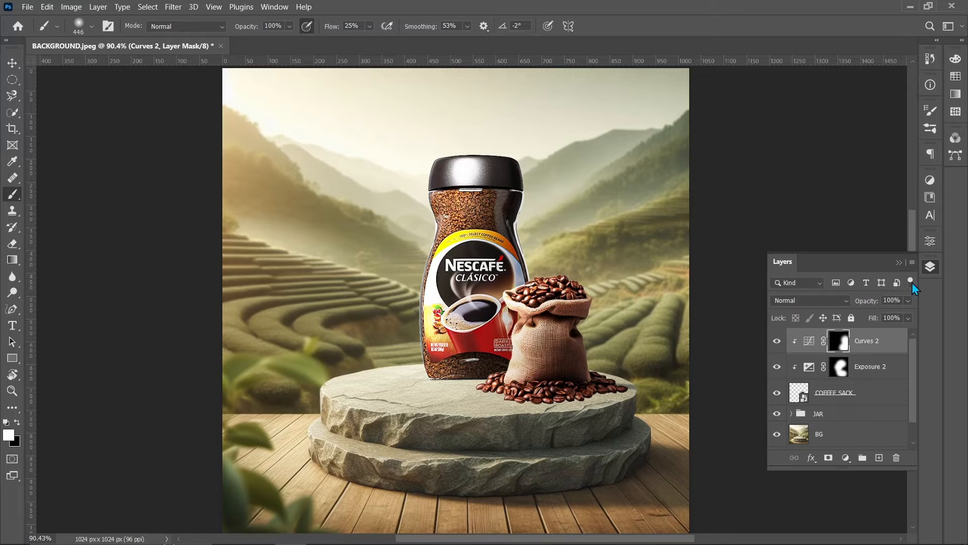
- Group the COFFEE SACK layer with its Exposure and Curves adjustments and name the group SEED SACK
left_click(835, 393)
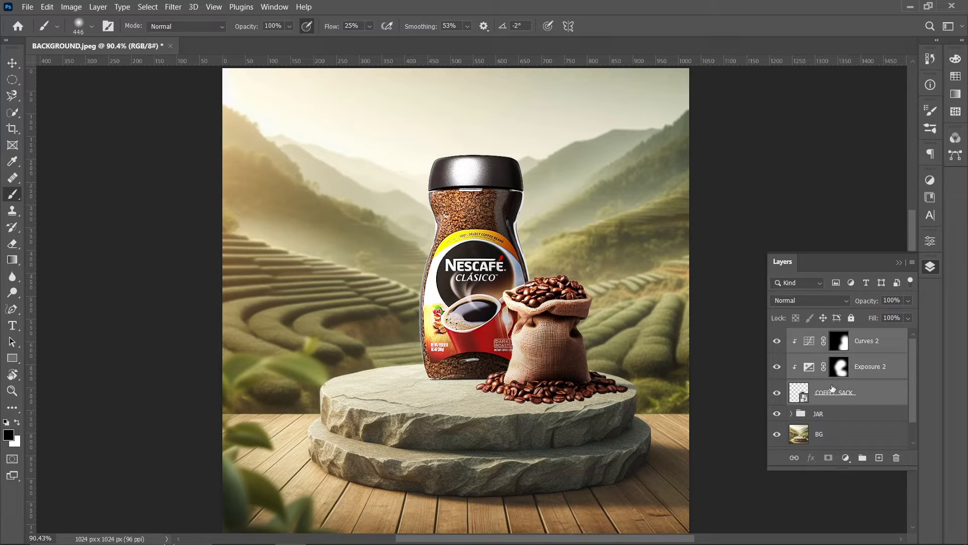
left_click(863, 458)
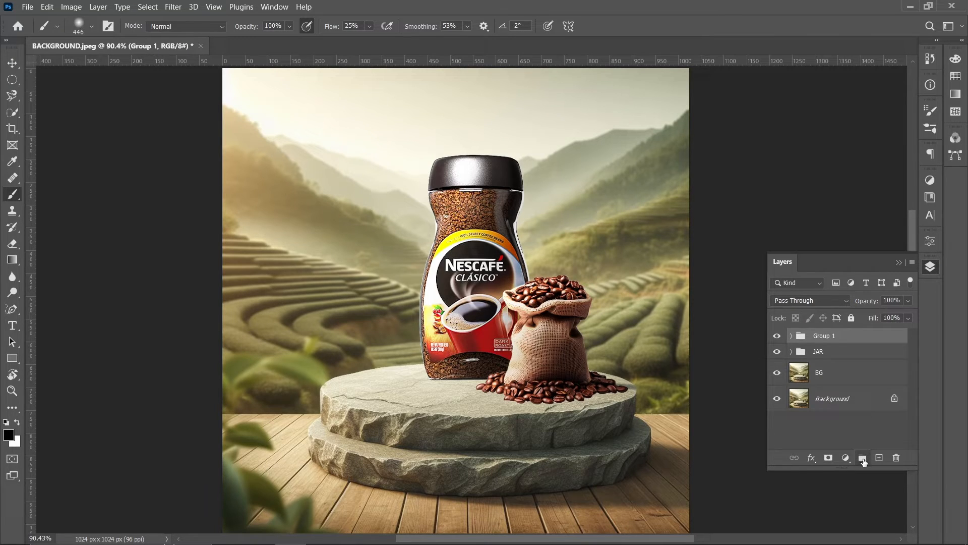
double_click(829, 336)
type("SEED SACK")
key("Return")
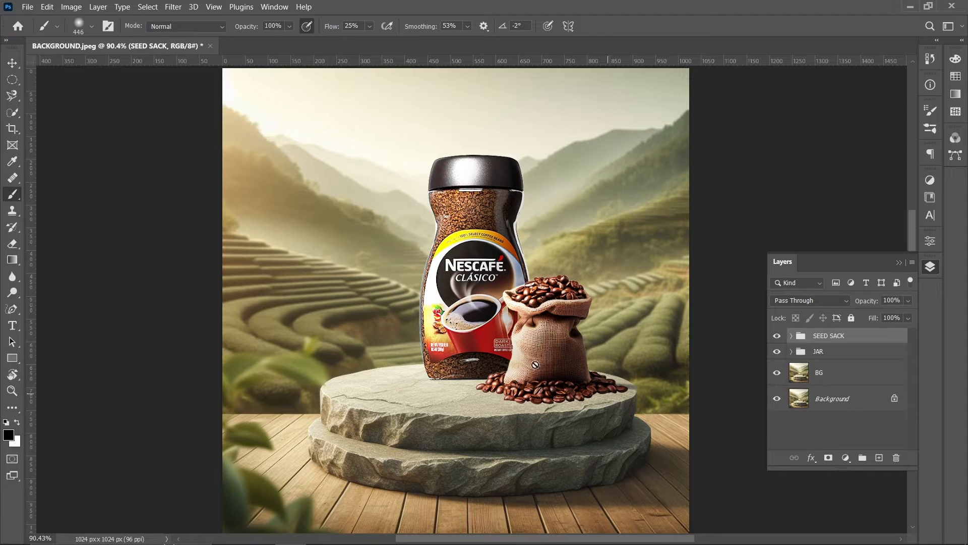
- Place the COFFEE SEEDS image as an embedded layer above the SEED SACK group
left_click(12, 62)
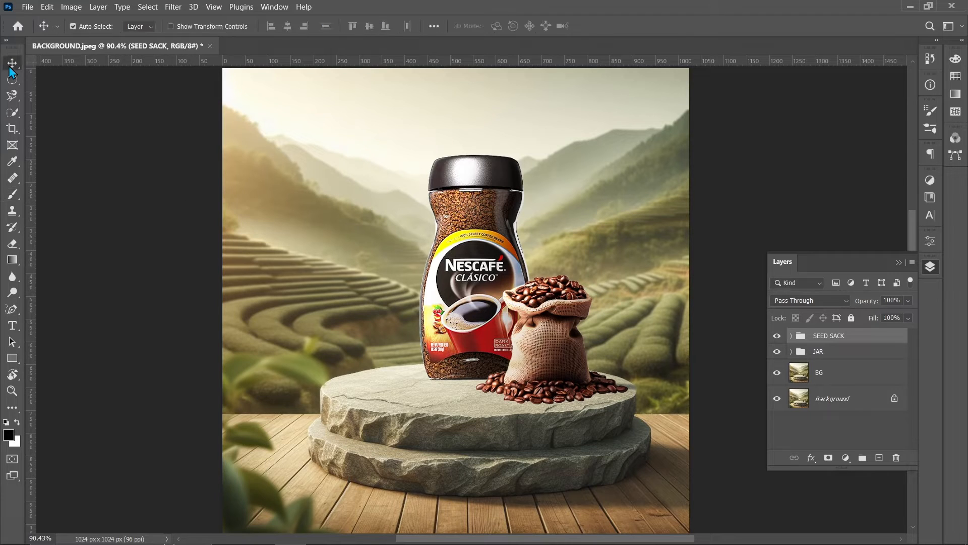
left_click(30, 8)
left_click(58, 234)
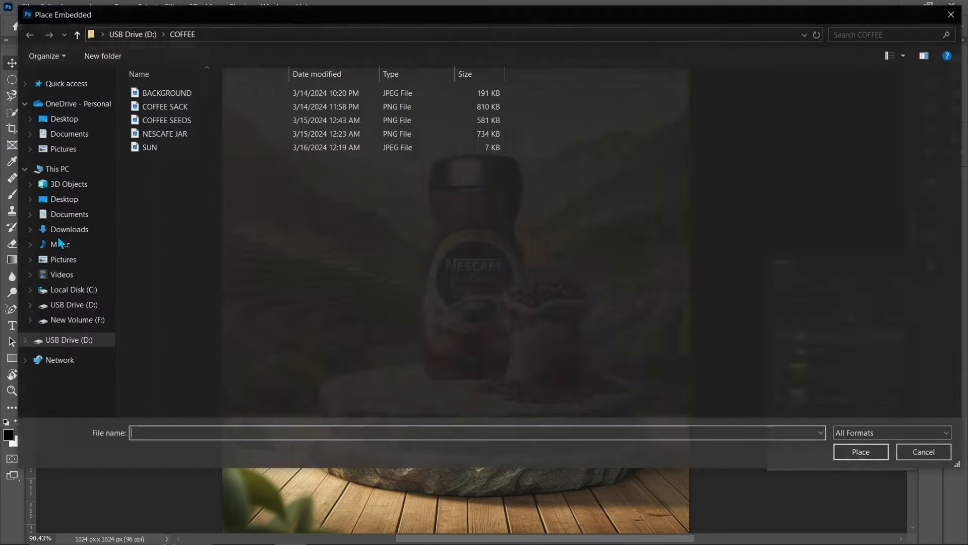
left_click(172, 121)
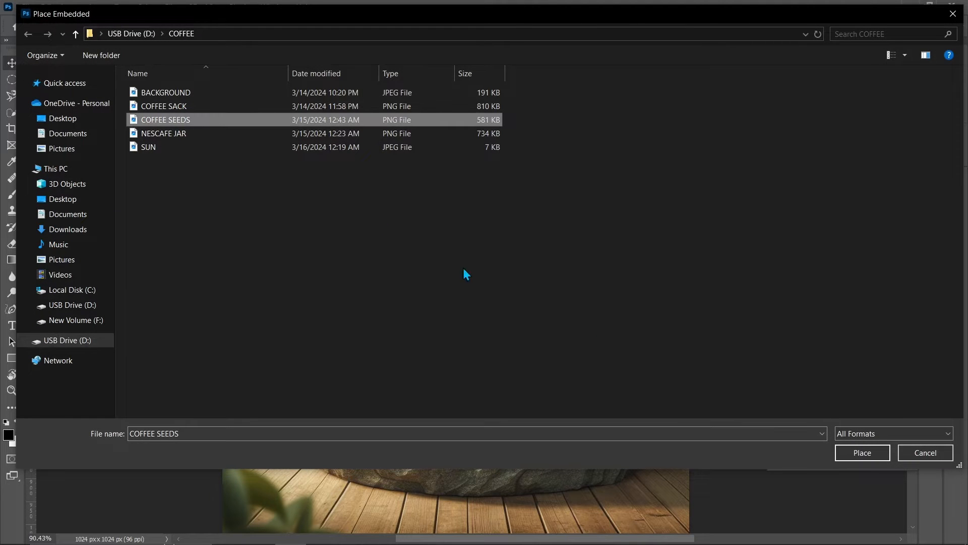
left_click(882, 452)
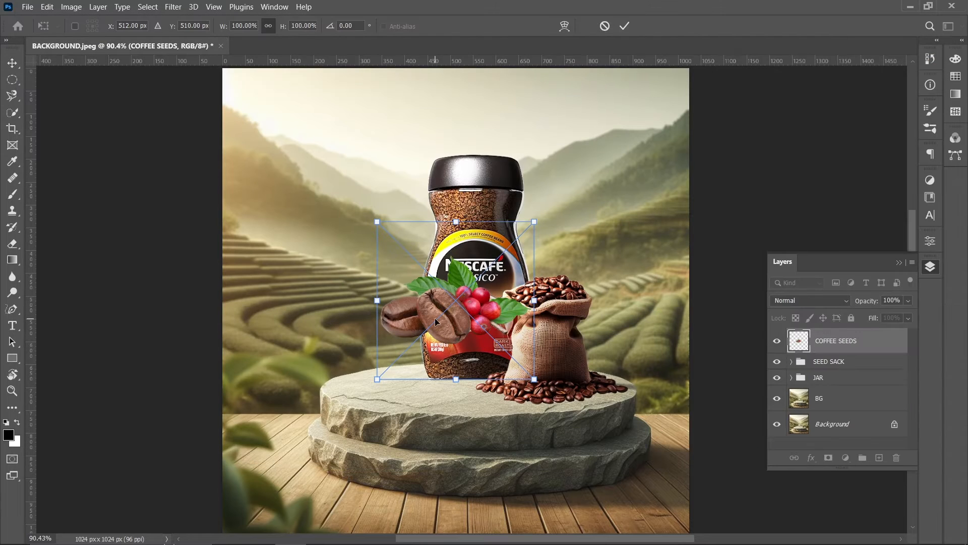
- Move the coffee seeds onto the podium, overlapping the jar's lower left side, and scale them to about 89.29%
left_click_drag(434, 317, 387, 377)
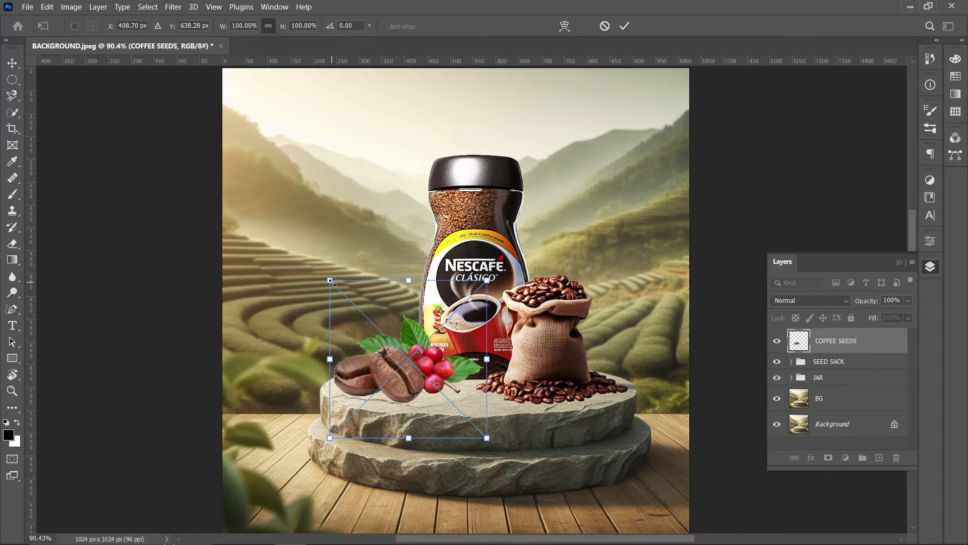
left_click_drag(332, 281, 339, 289)
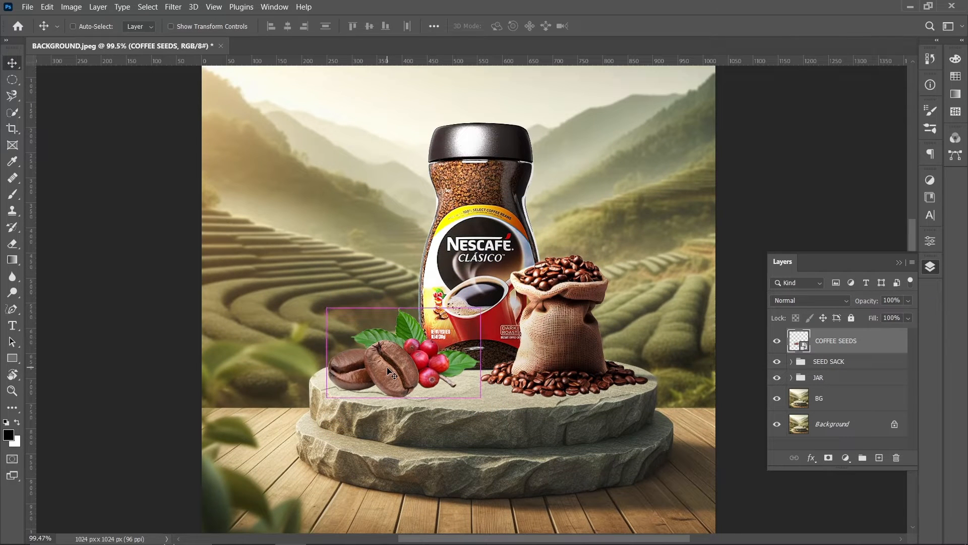
key("ctrl+t")
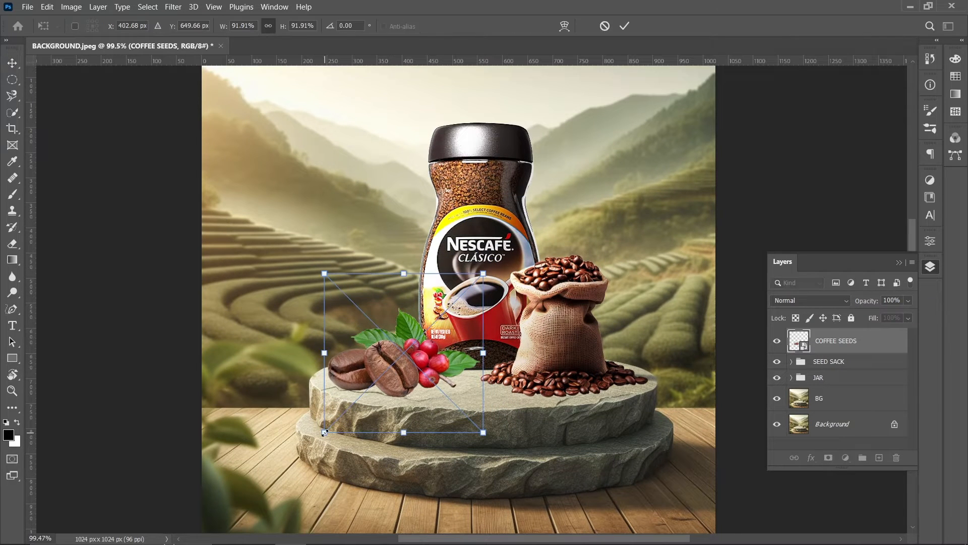
left_click_drag(324, 433, 327, 431)
left_click_drag(326, 353, 329, 353)
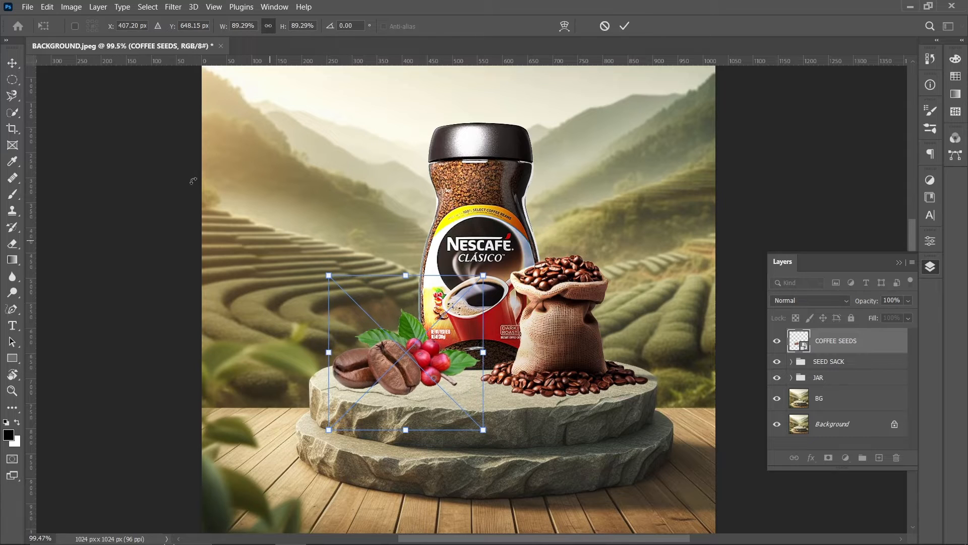
left_click(12, 63)
- Add an Exposure adjustment of about +2.03 clipped to the COFFEE SEEDS layer and invert its mask
scroll(407, 333, "up", 1)
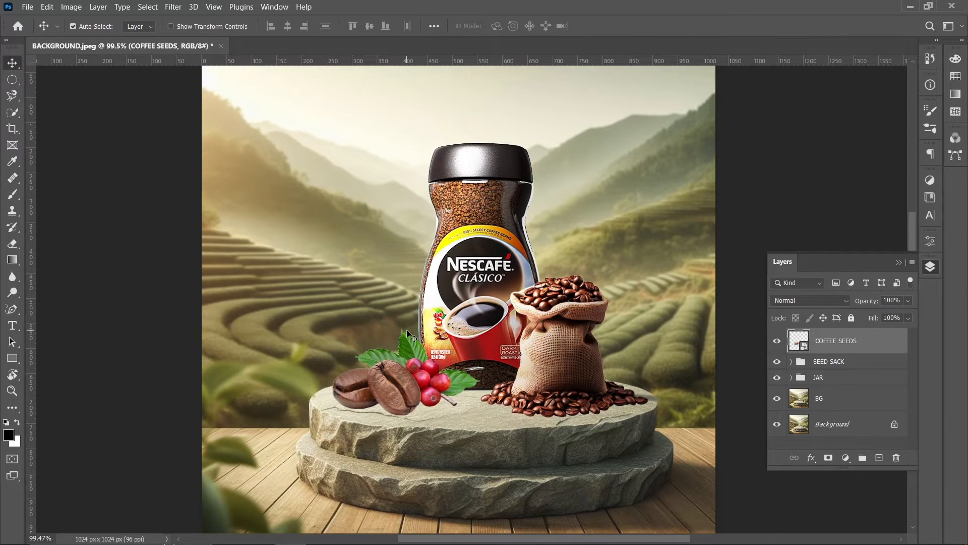
scroll(407, 314, "down", 1)
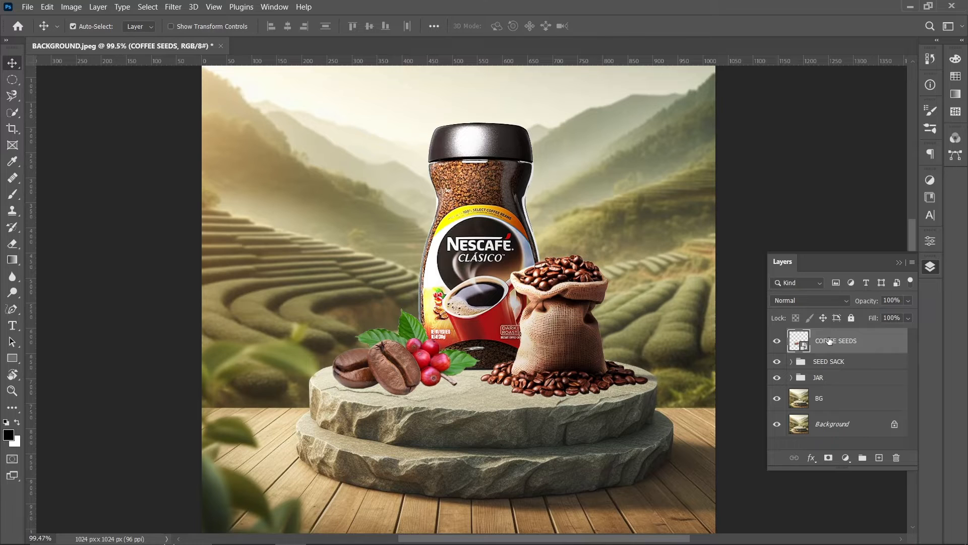
left_click(846, 459)
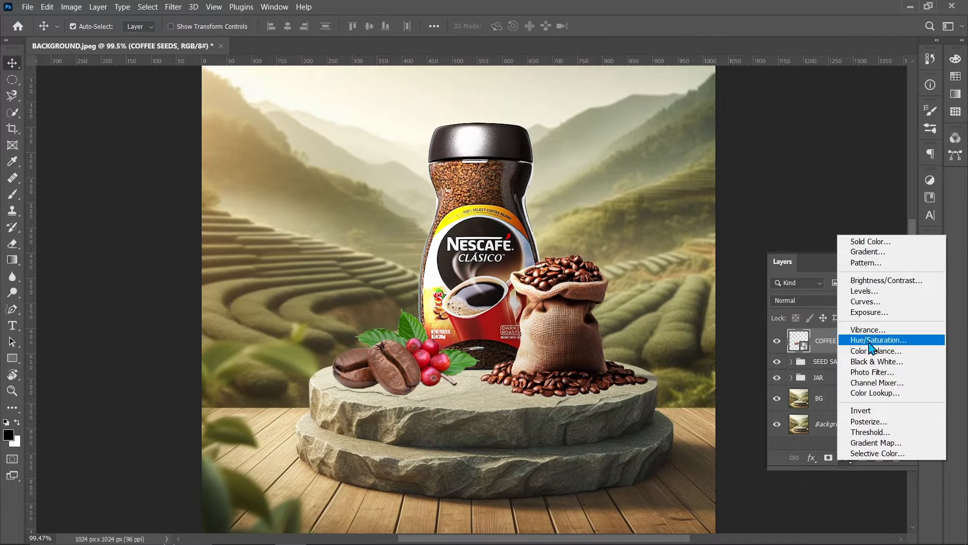
left_click(867, 309)
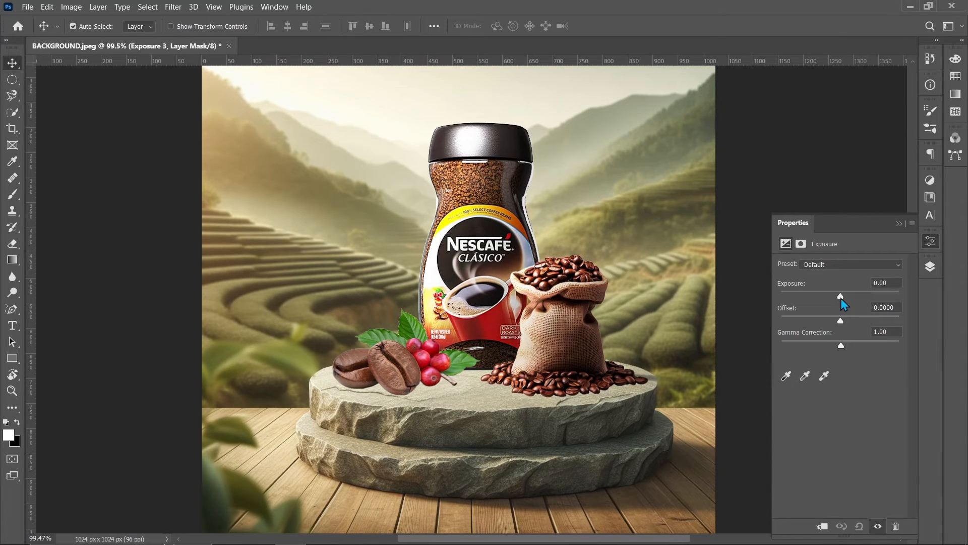
left_click_drag(840, 298, 854, 298)
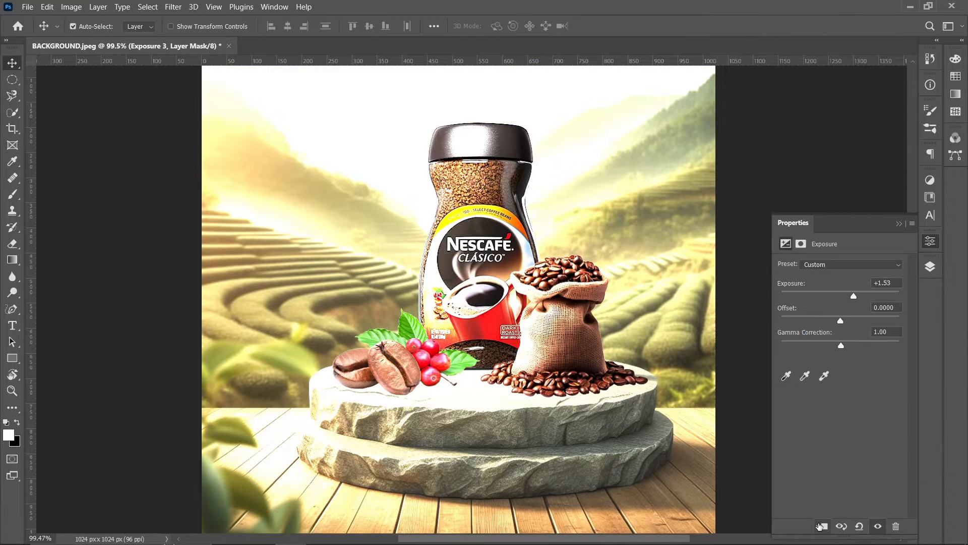
left_click(821, 526)
left_click_drag(854, 298, 862, 301)
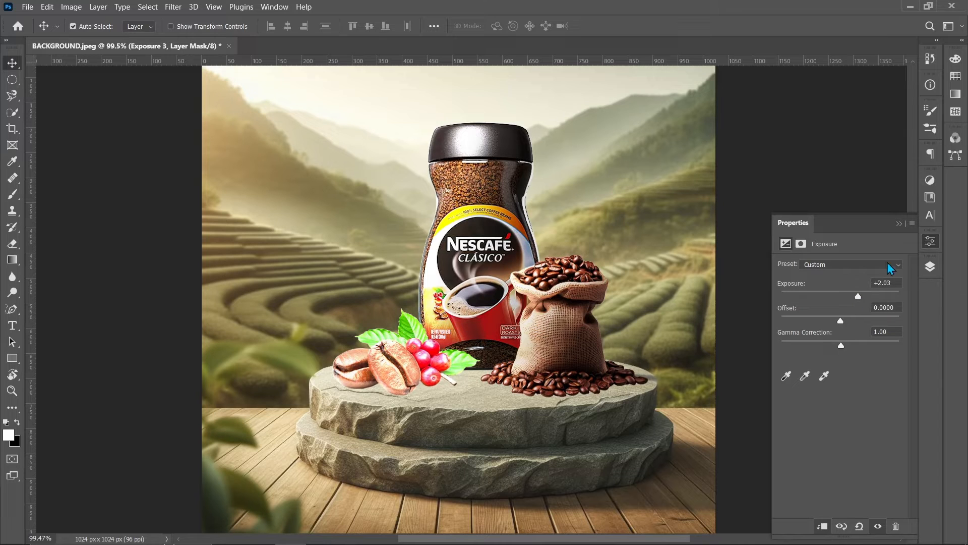
left_click(929, 267)
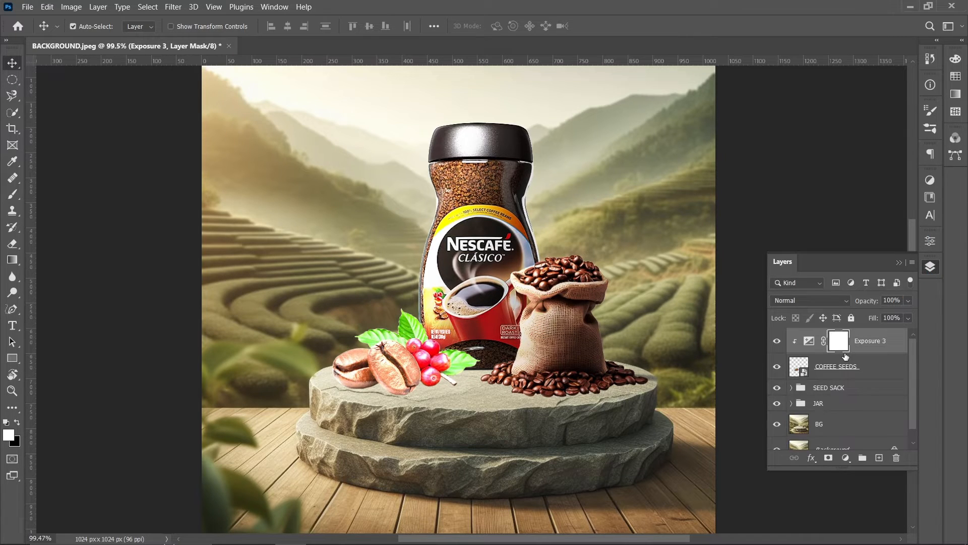
key("ctrl+i")
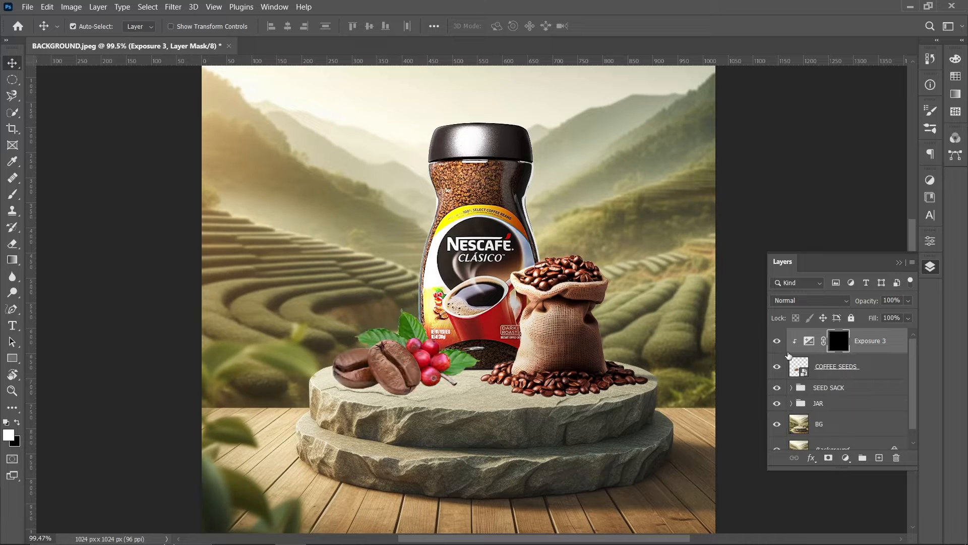
- Paint white on the seeds' Exposure mask over the upper left sides of both coffee beans with soft brushes of about 51 to 71 px
left_click(13, 195)
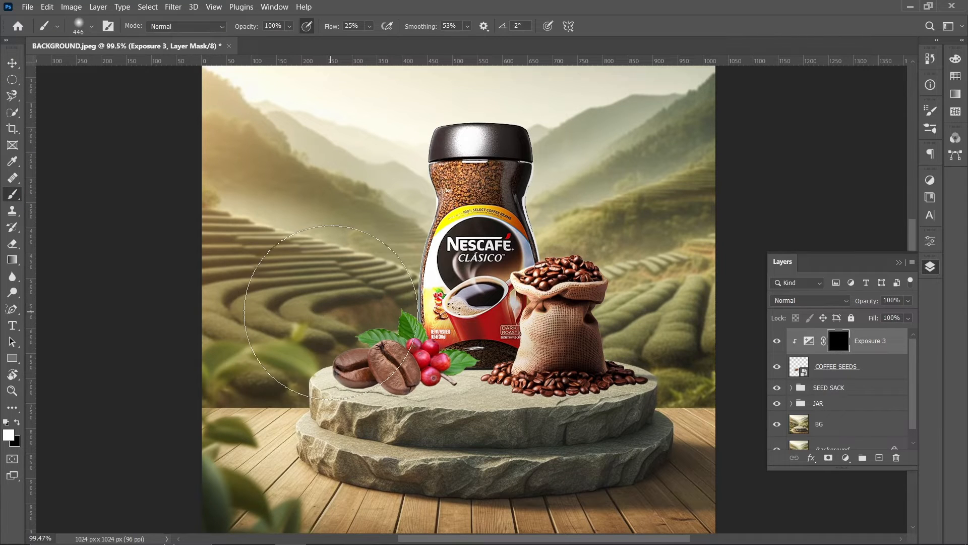
mouse_move(331, 312)
left_mouse_down()
mouse_move(301, 384)
mouse_move(203, 432)
mouse_move(174, 432)
left_mouse_up()
scroll(335, 356, "up", 9)
right_click(337, 357)
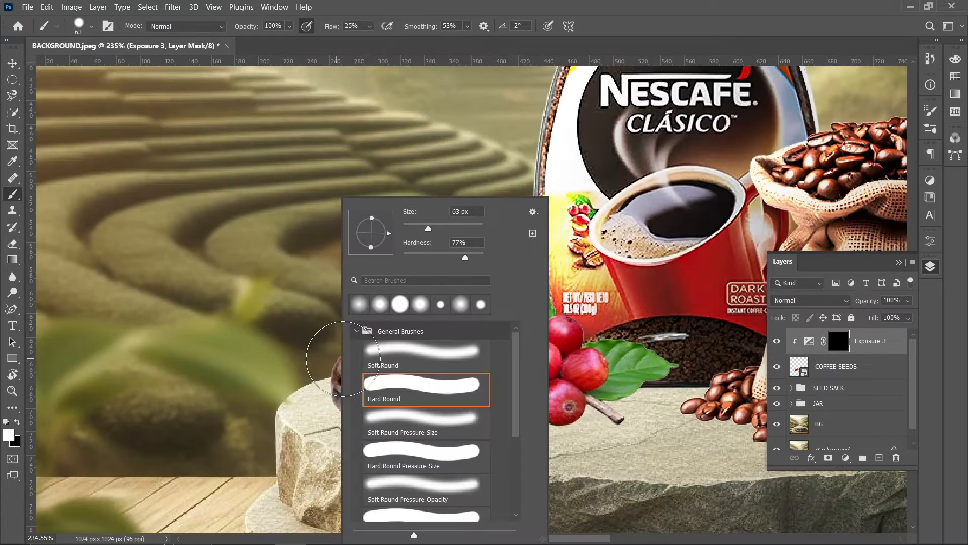
left_click(314, 354)
mouse_move(309, 356)
left_mouse_down()
mouse_move(197, 393)
mouse_move(236, 404)
mouse_move(239, 308)
mouse_move(346, 339)
mouse_move(415, 317)
left_mouse_up()
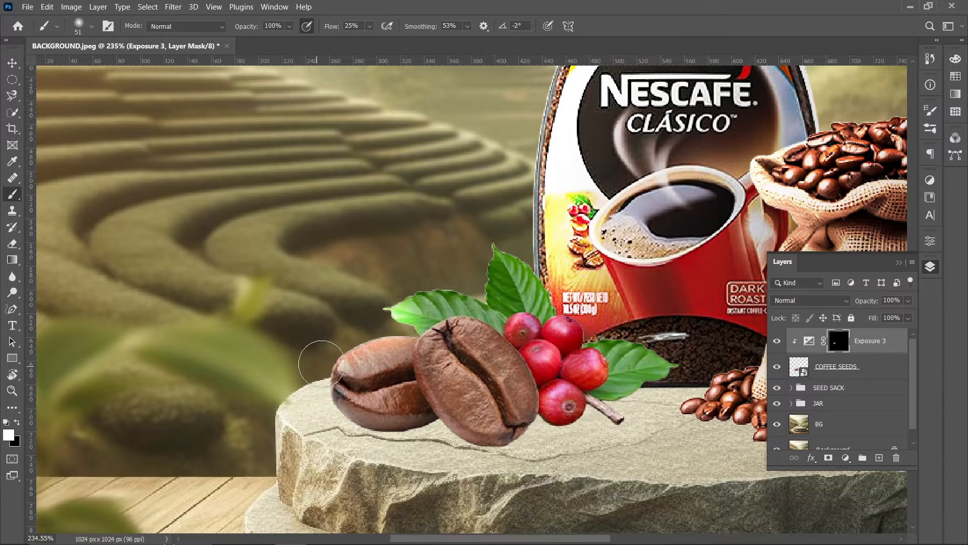
left_click_drag(319, 363, 328, 370)
left_click_drag(433, 319, 416, 348)
left_click_drag(504, 321, 505, 347)
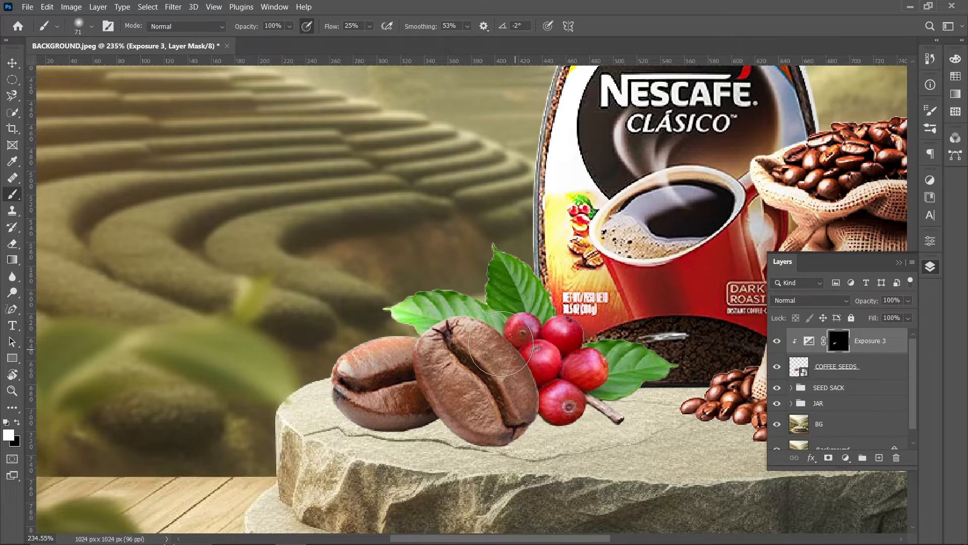
mouse_move(421, 369)
left_mouse_down()
mouse_move(408, 372)
mouse_move(466, 325)
left_mouse_up()
- Paint white on the Exposure mask over the three green leaves with a soft brush of about 43 px
scroll(438, 370, "down", 1)
mouse_move(489, 268)
left_mouse_down()
mouse_move(494, 326)
mouse_move(540, 285)
left_mouse_up()
left_click_drag(465, 289, 430, 301)
left_click_drag(570, 344, 668, 344)
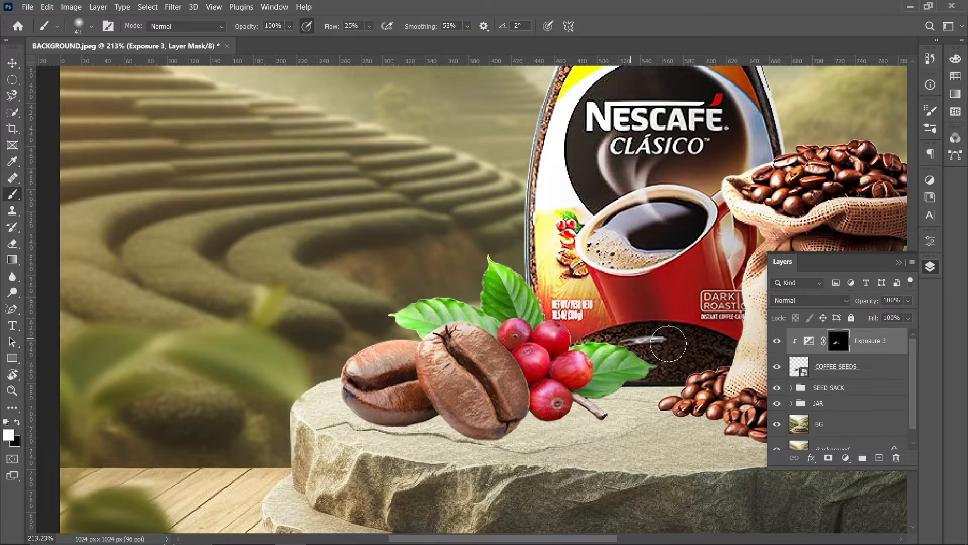
- Paint white on the seeds' Exposure mask over the upper sides of the red coffee berries with a soft brush of about 11 px
scroll(591, 356, "up", 1)
scroll(591, 356, "up", 5)
left_click_drag(485, 338, 460, 336)
mouse_move(462, 298)
left_mouse_down()
mouse_move(446, 318)
mouse_move(449, 345)
mouse_move(479, 288)
left_mouse_up()
scroll(483, 364, "up", 2)
left_click_drag(549, 290, 519, 296)
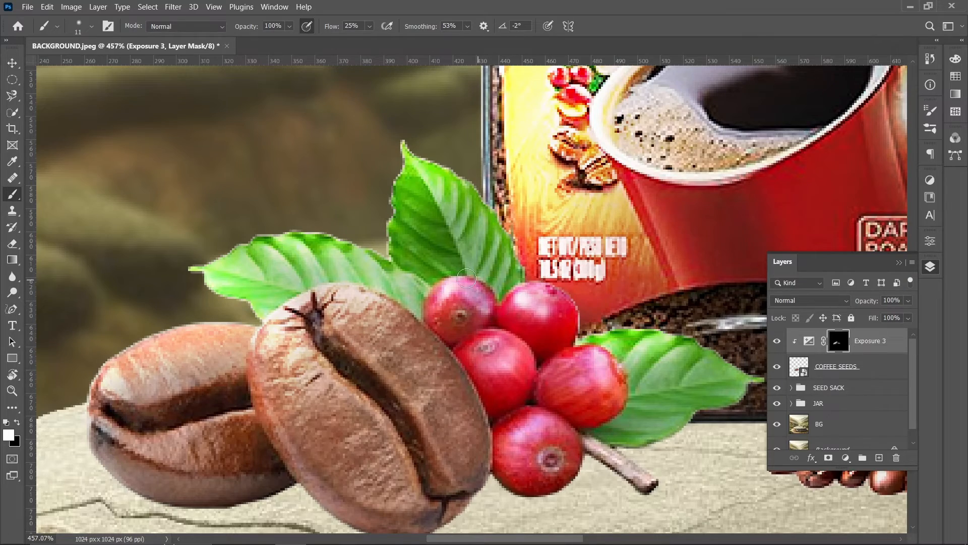
- Brush white on the Exposure mask broadly across the tops of the beans and leaves with a soft brush of about 111 px
scroll(447, 284, "down", 2)
scroll(443, 287, "down", 8)
left_click_drag(331, 266, 378, 265)
mouse_move(384, 260)
left_mouse_down()
mouse_move(411, 233)
mouse_move(497, 257)
left_mouse_up()
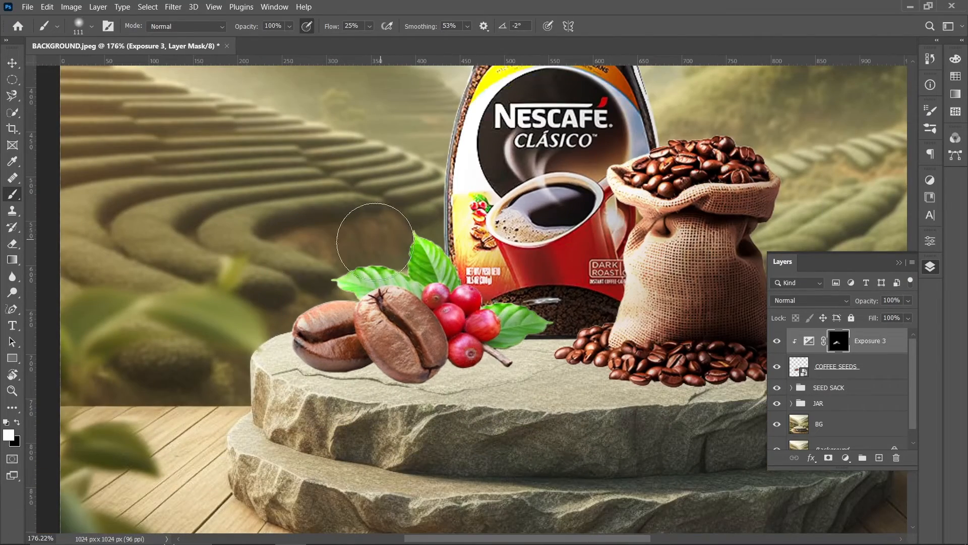
scroll(327, 246, "down", 3)
scroll(326, 245, "up", 1)
scroll(415, 312, "up", 2)
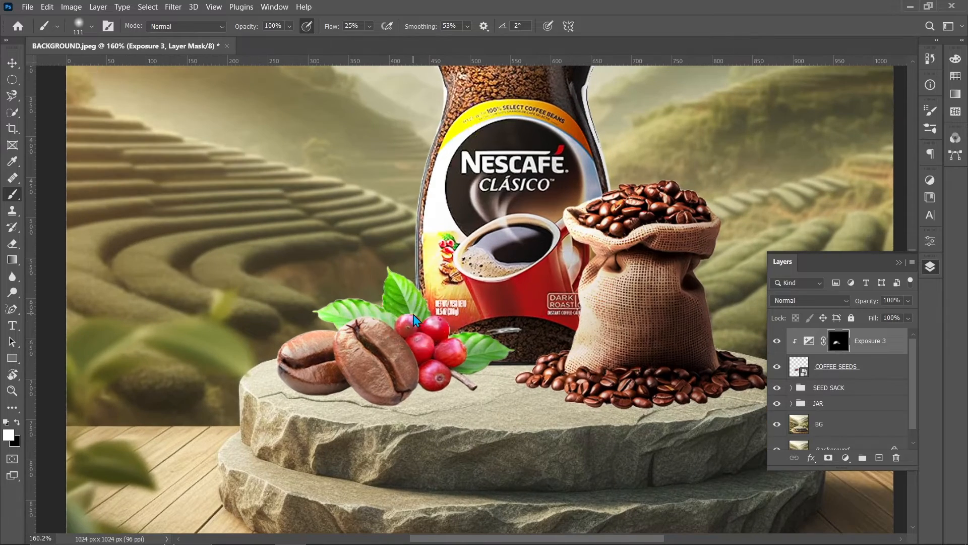
- Try extra highlight strokes on the left side of the front coffee bean with a soft brush of about 32 to 34 px
left_click_drag(411, 308, 391, 310)
scroll(408, 345, "up", 2)
left_click_drag(405, 356, 391, 362)
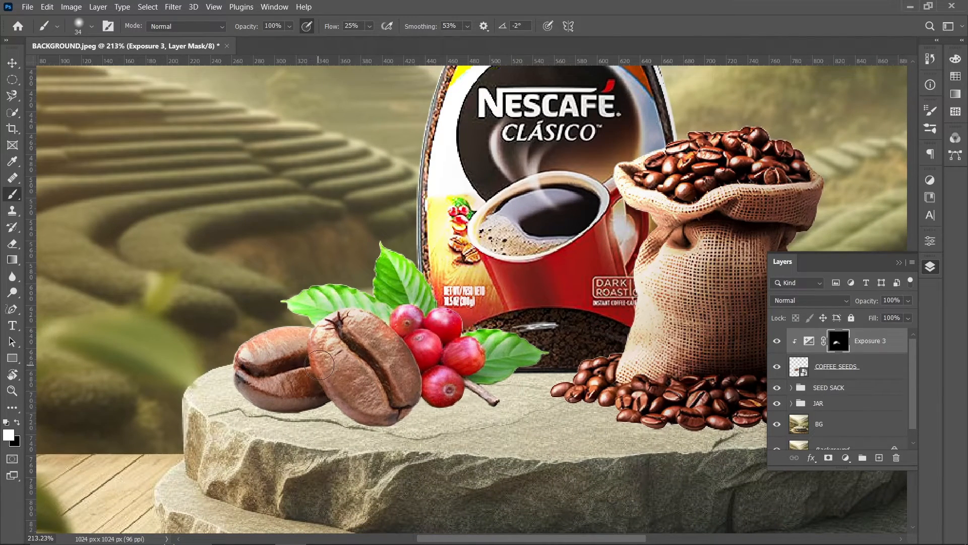
key("ctrl+z")
mouse_move(320, 372)
left_mouse_down()
mouse_move(372, 427)
mouse_move(328, 399)
left_mouse_up()
key("ctrl+z")
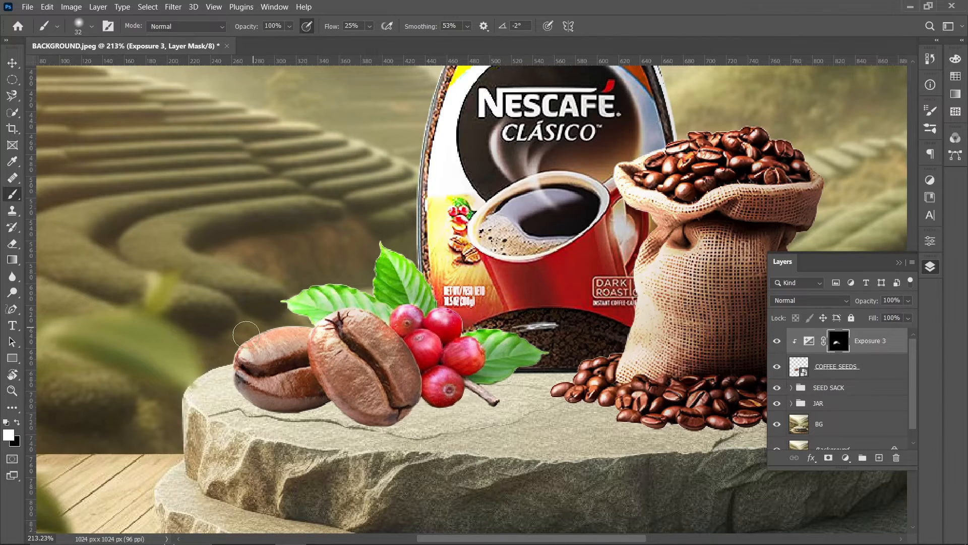
- Add a Curves adjustment clipped to the coffee seeds and lower the curve's white point to an output of 237
key("ctrl+0")
scroll(393, 375, "up", 1)
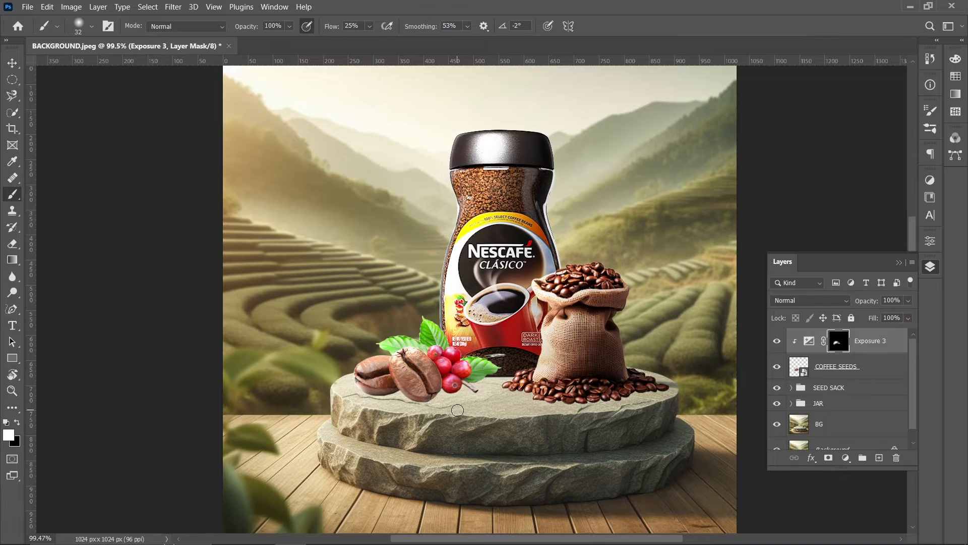
left_click(845, 457)
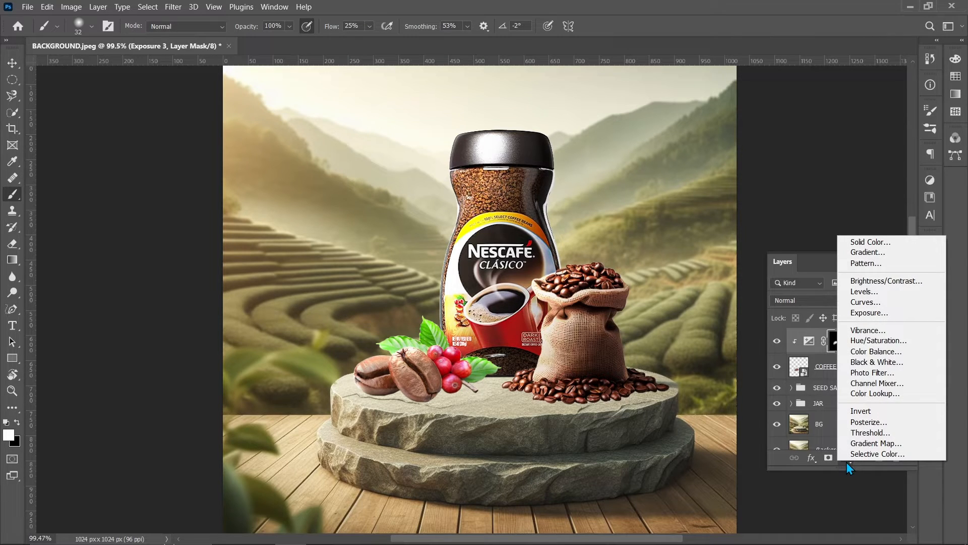
left_click(869, 302)
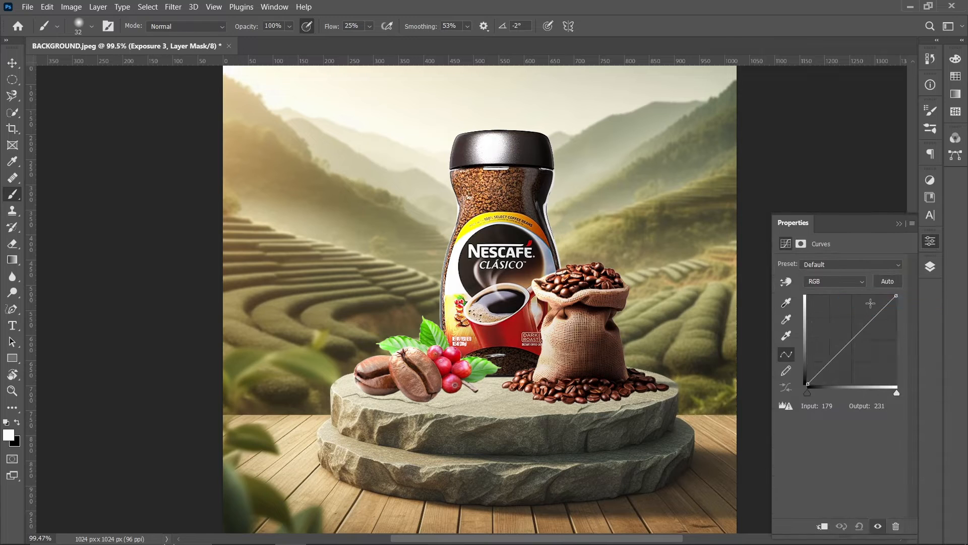
left_click_drag(894, 297, 896, 302)
left_click(822, 527)
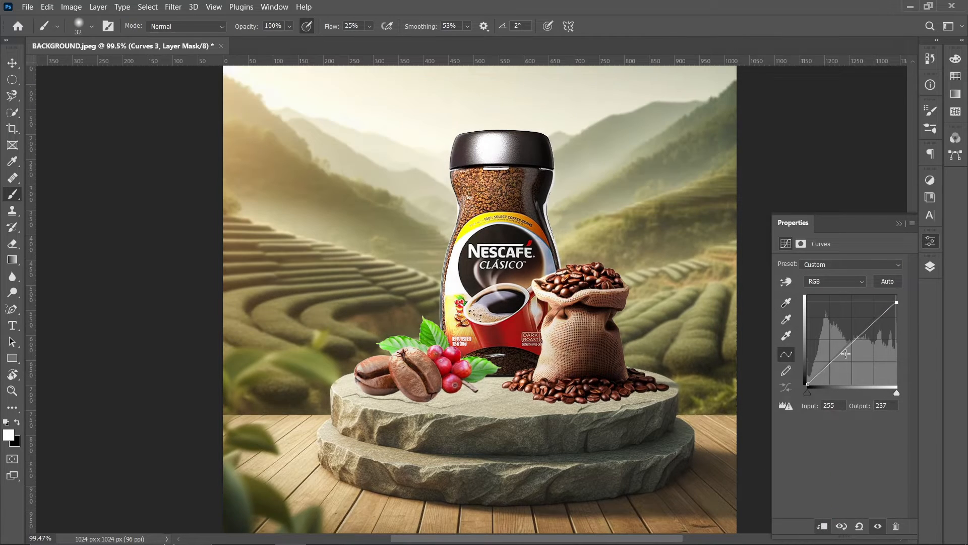
- Darken the curve's midtones to about input 140, output 104, and invert the Curves mask to black
left_click_drag(853, 343, 859, 350)
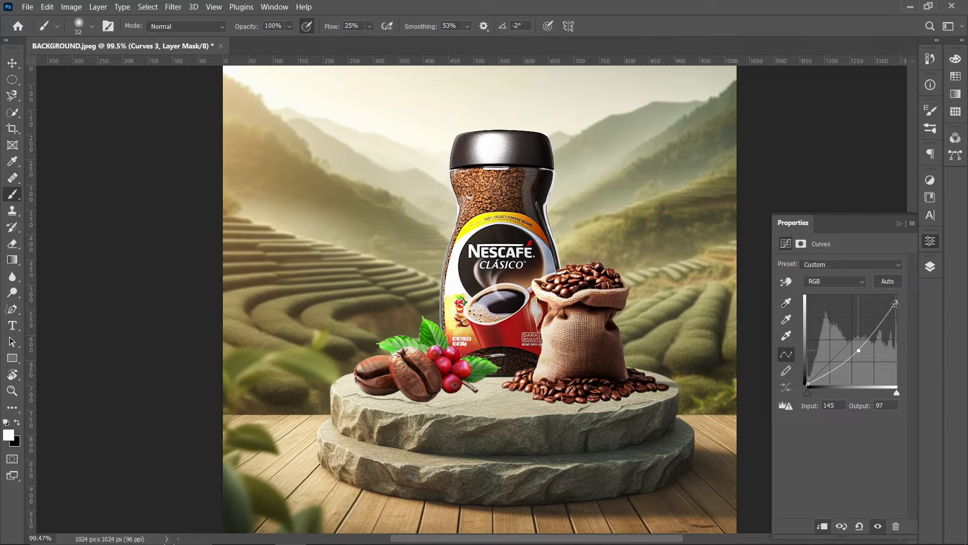
left_click_drag(896, 304, 895, 301)
left_click_drag(860, 352, 858, 348)
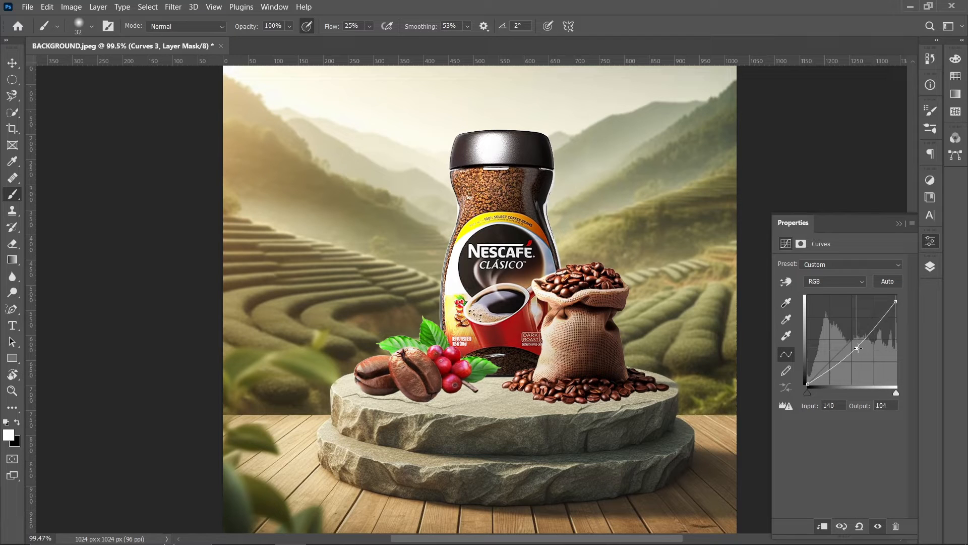
left_click(928, 268)
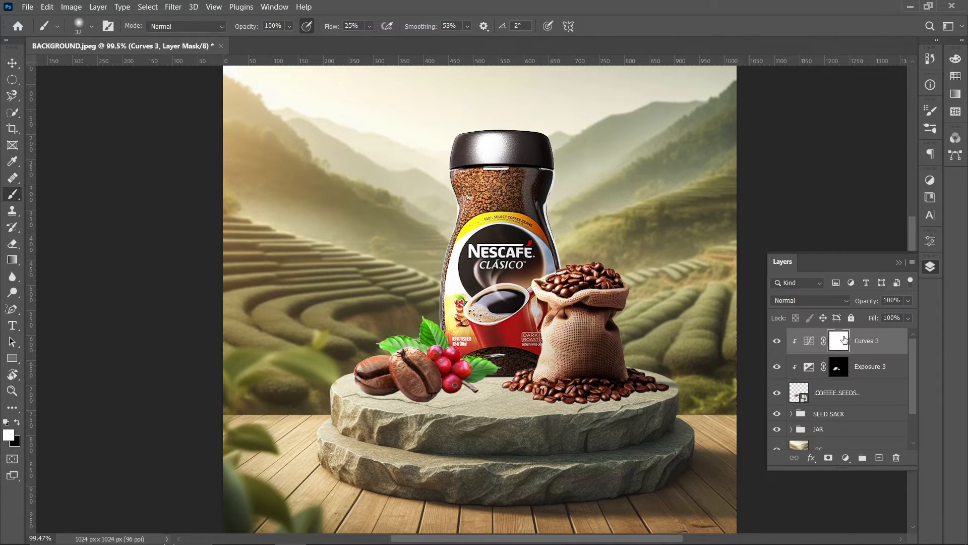
key("ctrl+i")
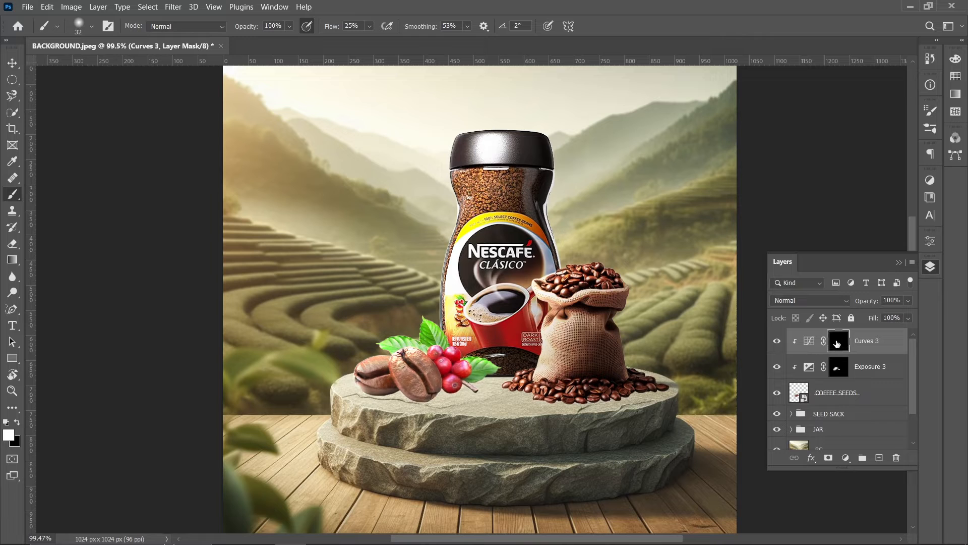
- Paint white on the Curves mask along the undersides of both coffee beans with a soft brush of about 60 px
scroll(381, 399, "up", 5)
mouse_move(362, 397)
left_mouse_down()
mouse_move(375, 402)
mouse_move(379, 346)
left_mouse_up()
mouse_move(349, 410)
left_mouse_down()
mouse_move(419, 416)
mouse_move(408, 417)
left_mouse_up()
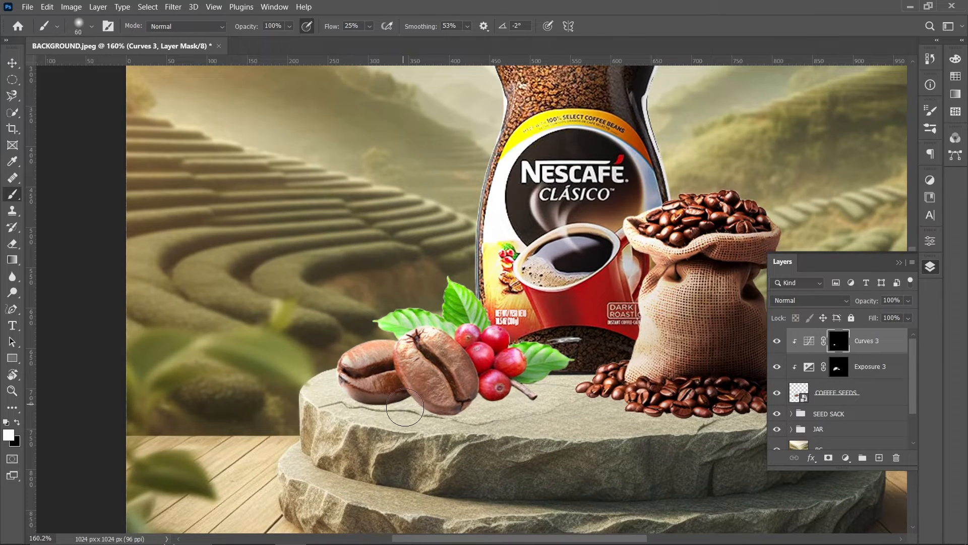
- Paint white on the Curves mask around the lower berries and the beans' bottom edges with a soft brush of about 16 px
scroll(484, 414, "up", 4)
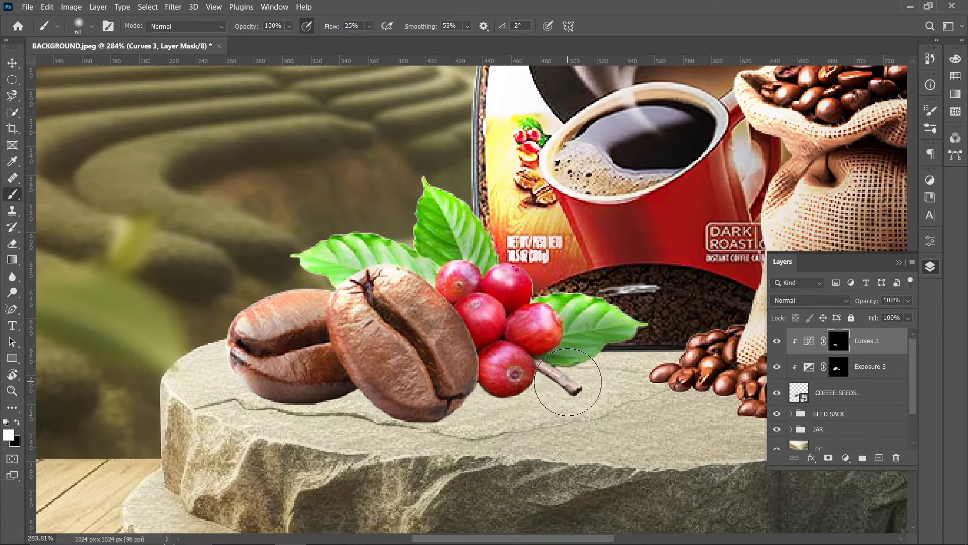
scroll(554, 406, "up", 2)
left_click_drag(546, 410, 485, 403)
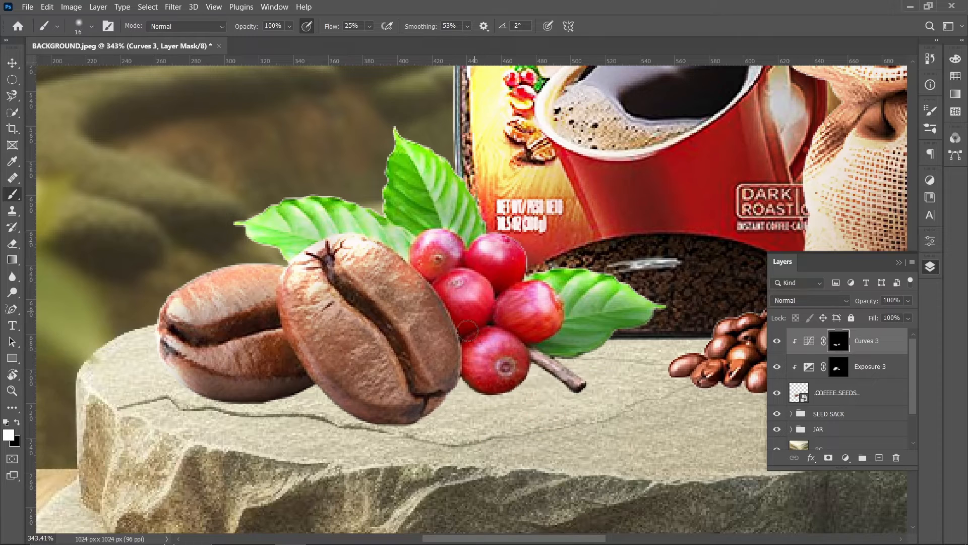
left_click_drag(462, 358, 518, 398)
left_click_drag(417, 427, 335, 415)
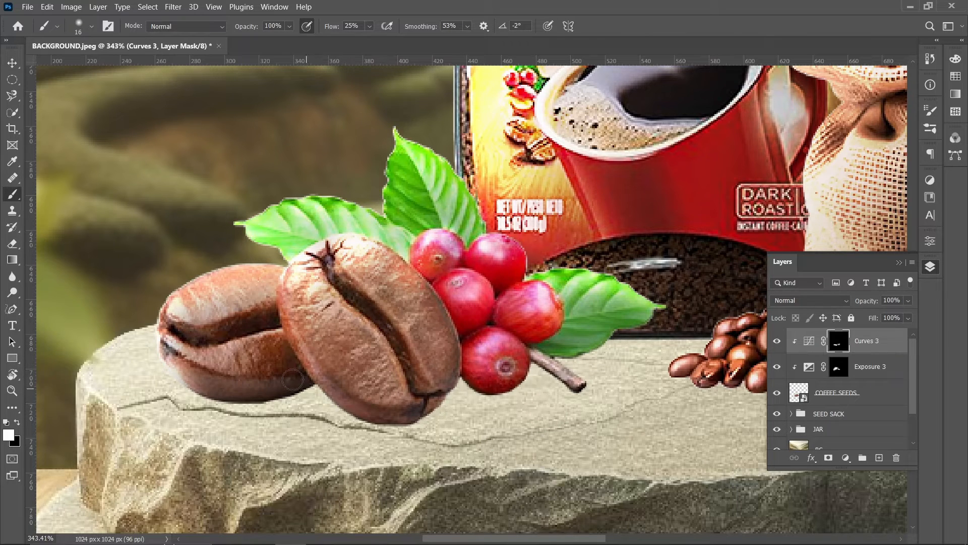
- Pull the seeds' Curves midtones darker, then reselect the Curves mask with white as the foreground colour
double_click(810, 344)
left_click_drag(859, 350, 865, 351)
left_click(929, 267)
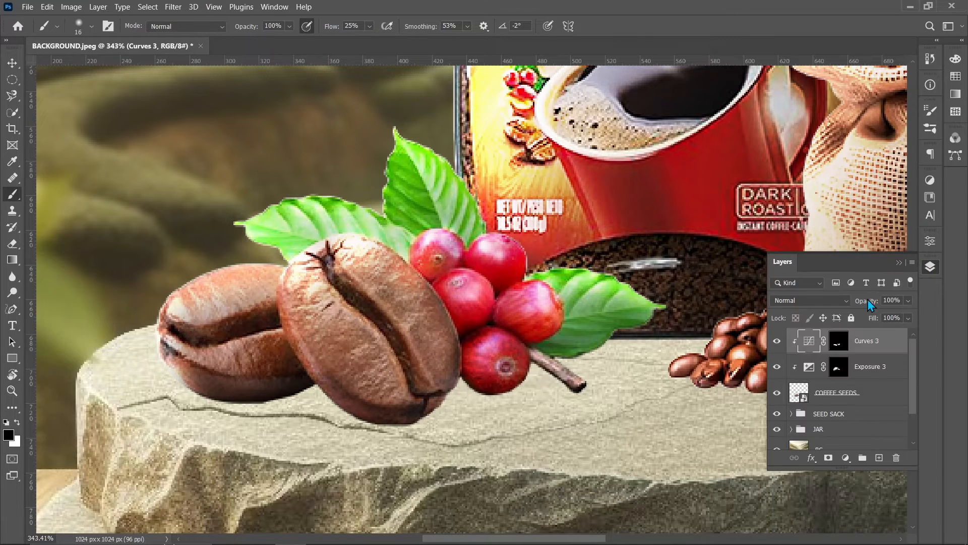
left_click(841, 341)
key("x")
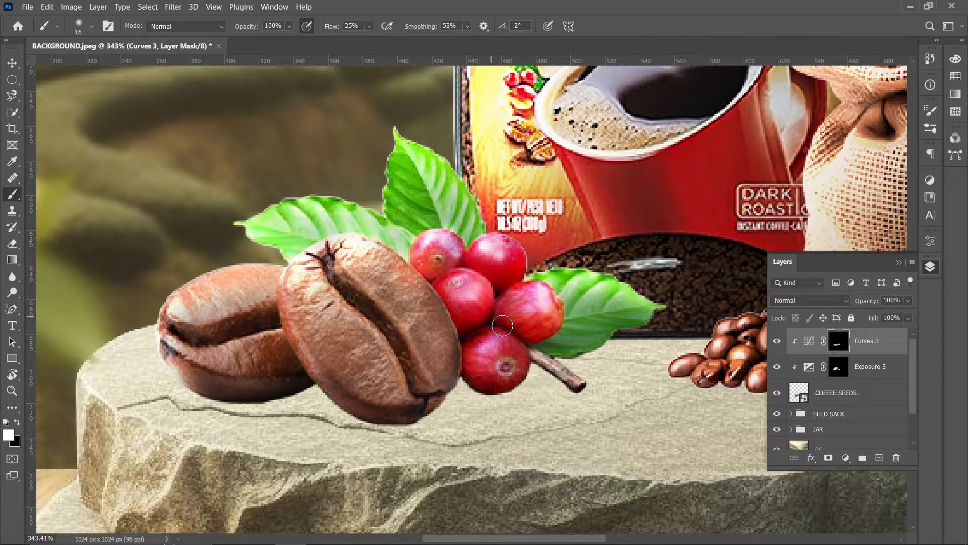
- Paint white on the Curves mask in broad strokes beneath the beans and berries with a soft brush of about 119 px
left_click_drag(498, 316, 506, 316, "alt")
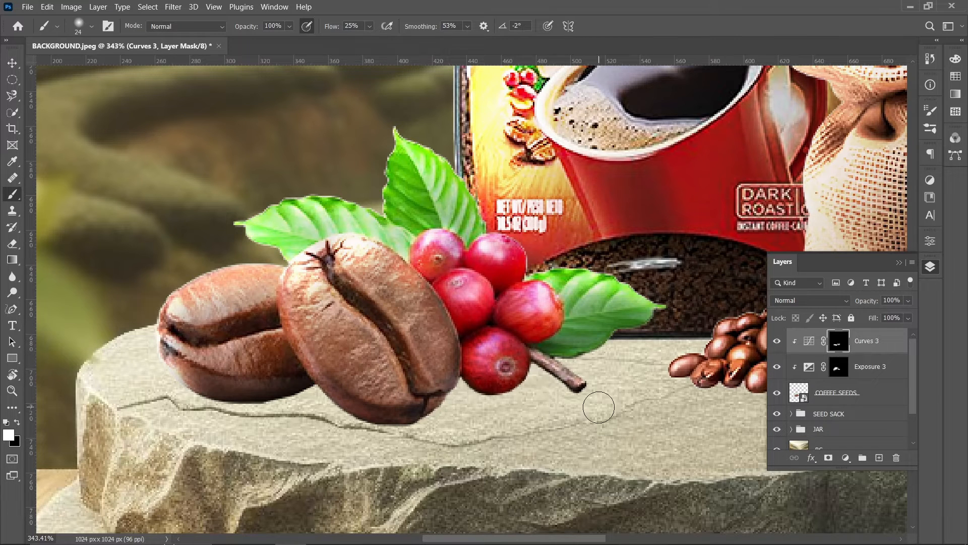
scroll(494, 339, "down", 3, "alt")
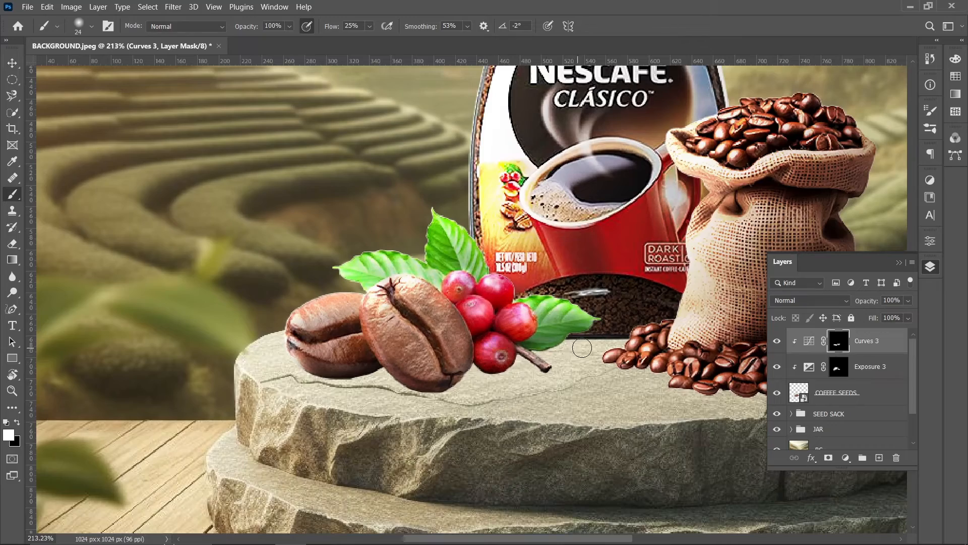
scroll(506, 365, "down", 3, "alt")
scroll(512, 343, "up", 5, "alt")
left_click_drag(510, 311, 510, 311, "alt")
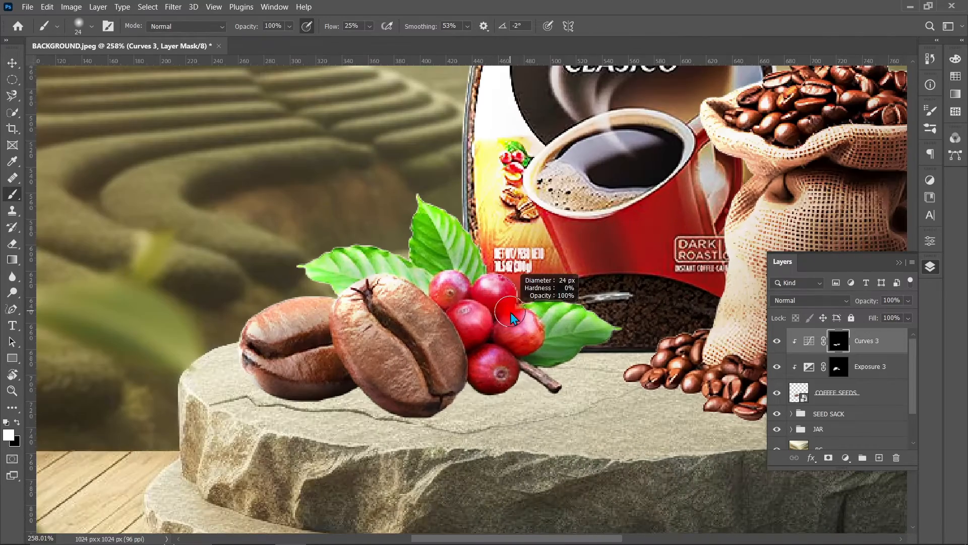
scroll(499, 355, "down", 2, "alt")
left_click_drag(459, 384, 520, 395, "alt")
left_click_drag(437, 402, 367, 415)
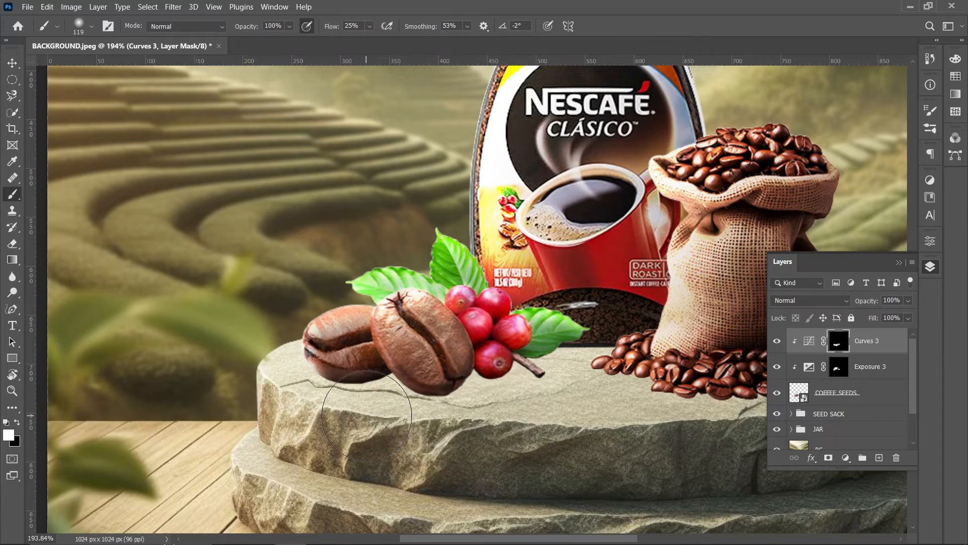
- Deepen the shading on the lower berries in the Curves mask with a soft brush of about 35 px
scroll(366, 416, "down", 3, "alt")
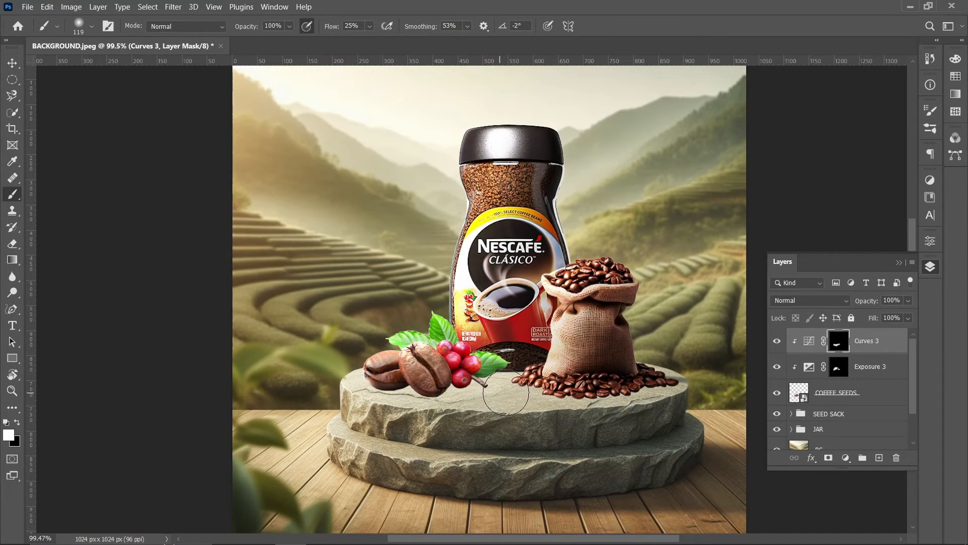
scroll(489, 389, "up", 3, "alt")
mouse_move(464, 373)
left_mouse_down("alt")
mouse_move(398, 428)
mouse_move(414, 423)
left_mouse_up("alt")
scroll(426, 363, "up", 2, "alt")
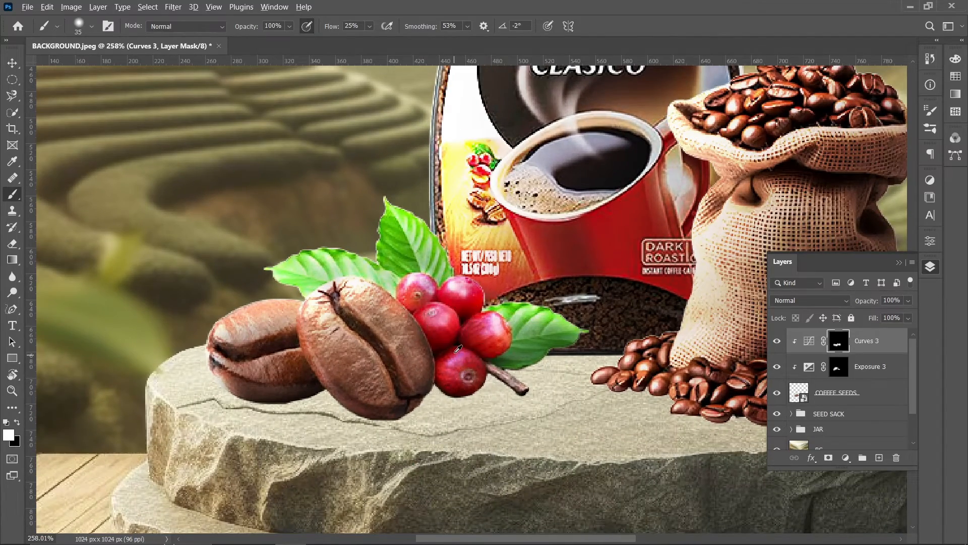
- Readjust the seeds' Curves midtone point to input 154, output 101
scroll(456, 350, "down", 11, "alt")
double_click(809, 344)
left_click(863, 351)
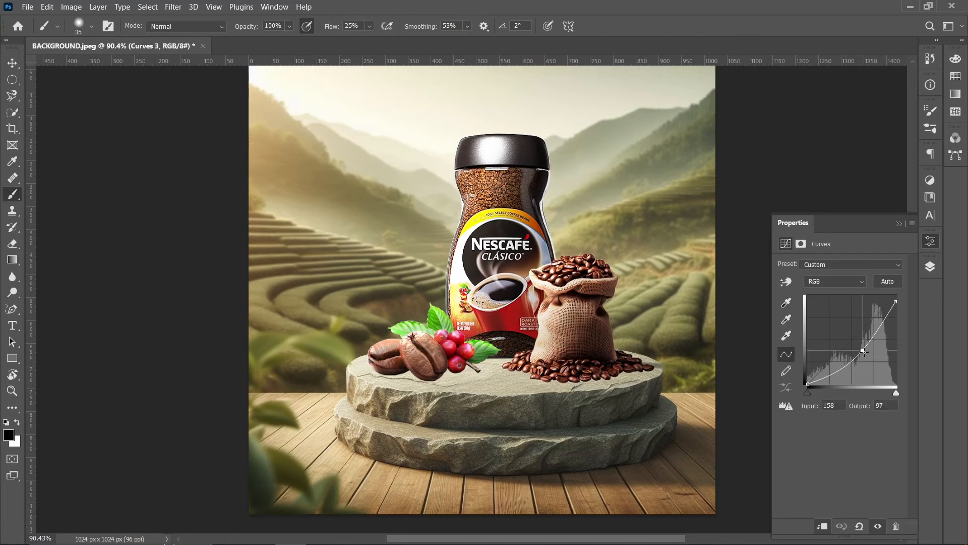
left_click_drag(863, 351, 862, 350)
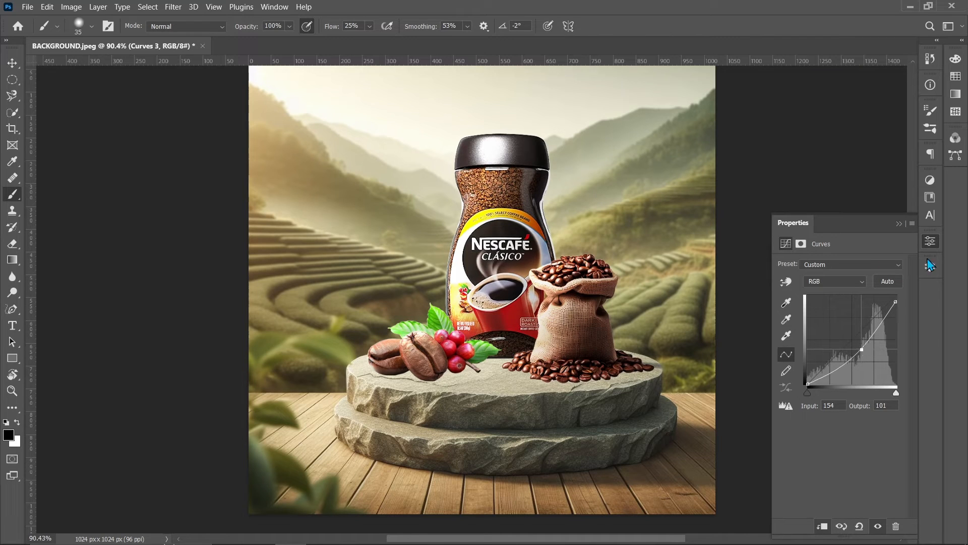
- Set the exposure of the seeds' Exposure adjustment to +2.25
left_click(928, 261)
double_click(810, 366)
left_click_drag(858, 296, 859, 297)
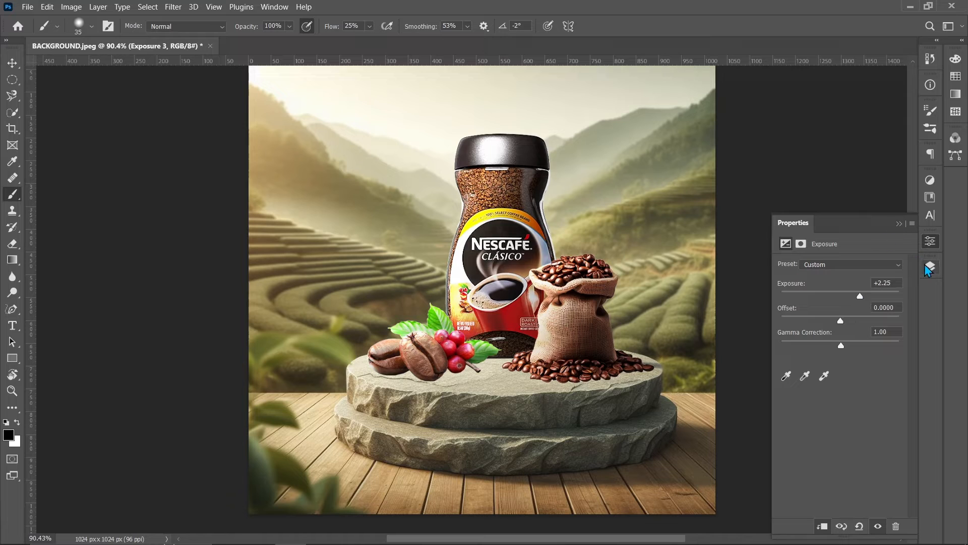
left_click(926, 270)
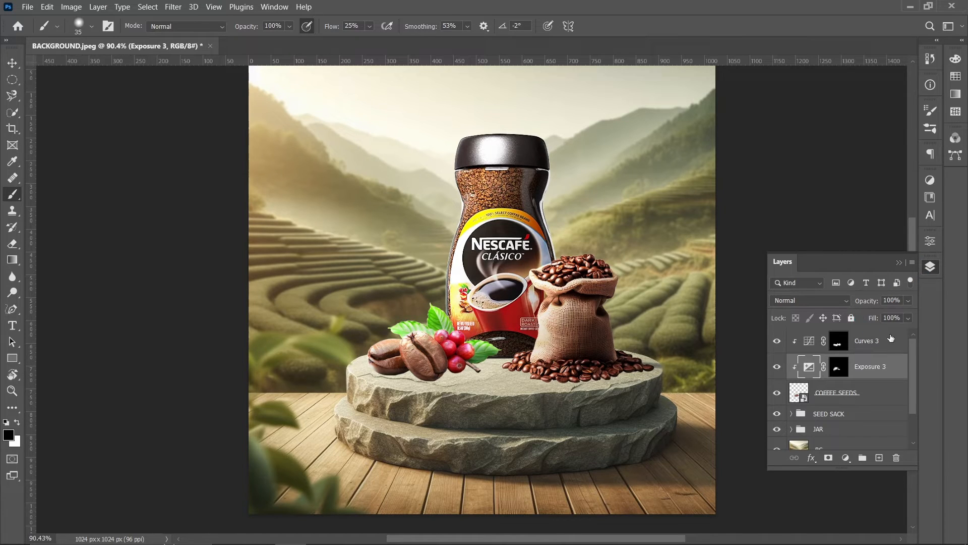
- Group the COFFEE SEEDS layer with its Curves and Exposure adjustments and name the group SEEDS
left_click(870, 343)
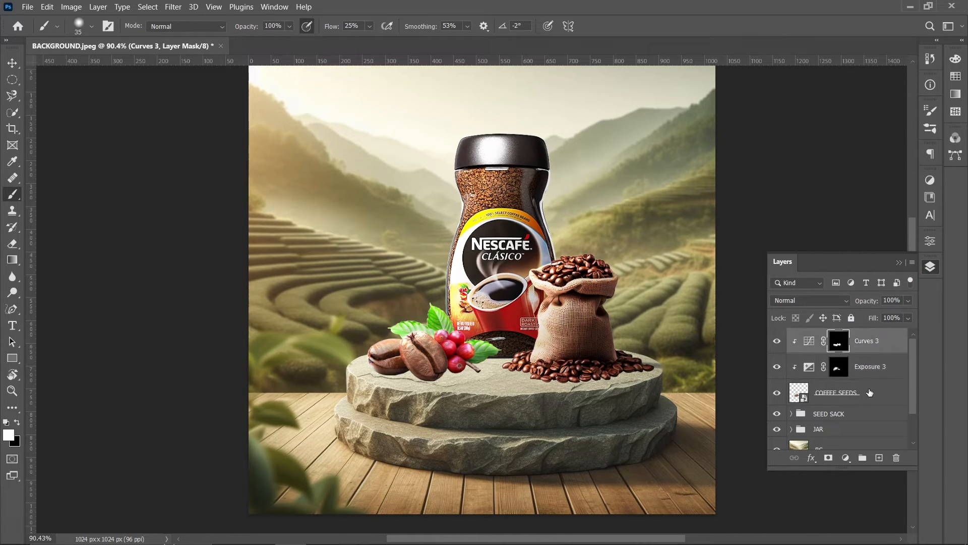
left_click(867, 393, "ctrl")
left_click(872, 346)
left_click(869, 394, "ctrl")
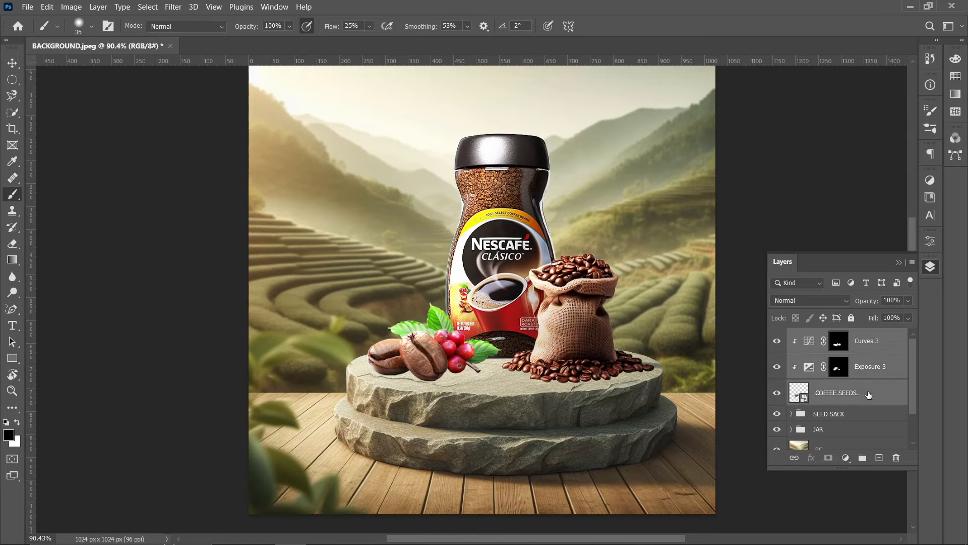
right_click(867, 392)
left_click(878, 386)
left_click(863, 459)
double_click(825, 336)
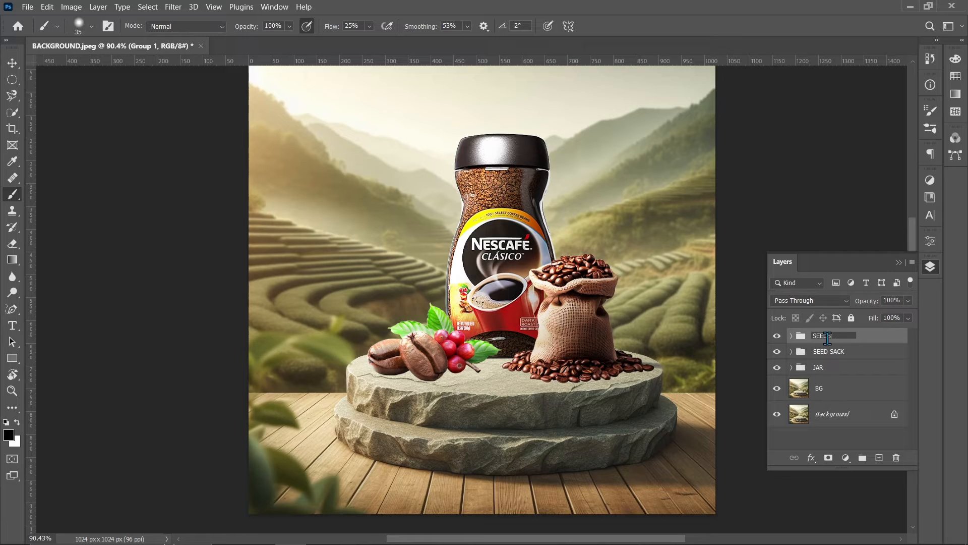
left_click(876, 337)
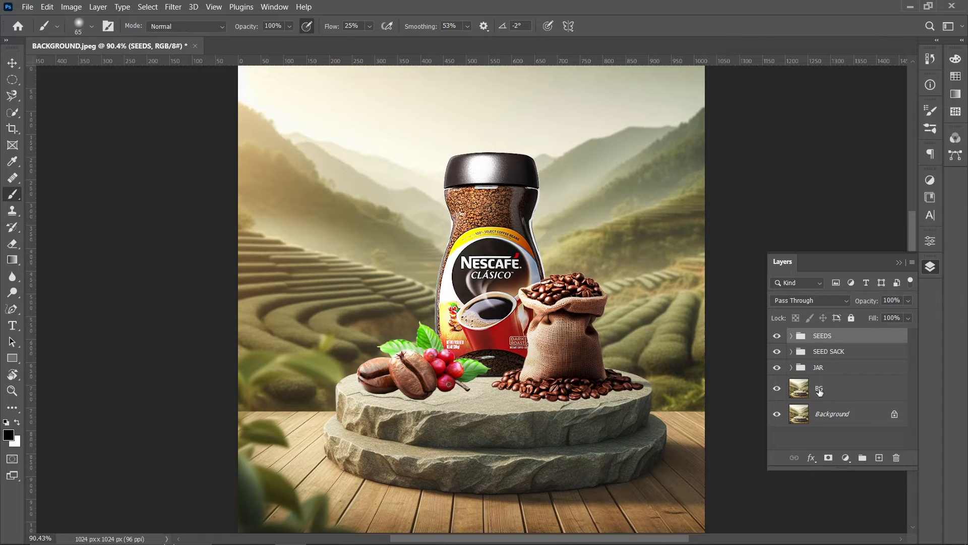
- Select the BG layer and flatten the brush tip into a horizontal ellipse with a 0° angle
left_click(819, 393)
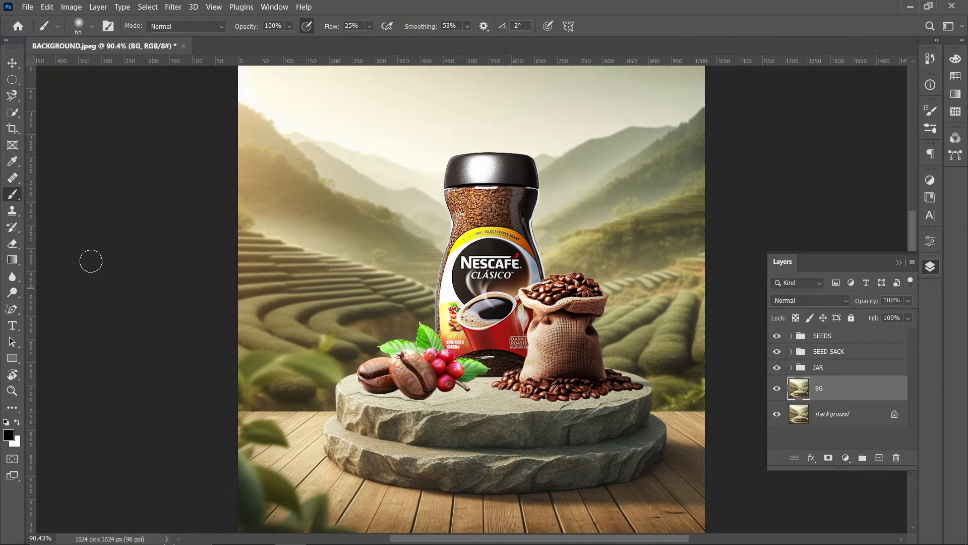
left_click(92, 27)
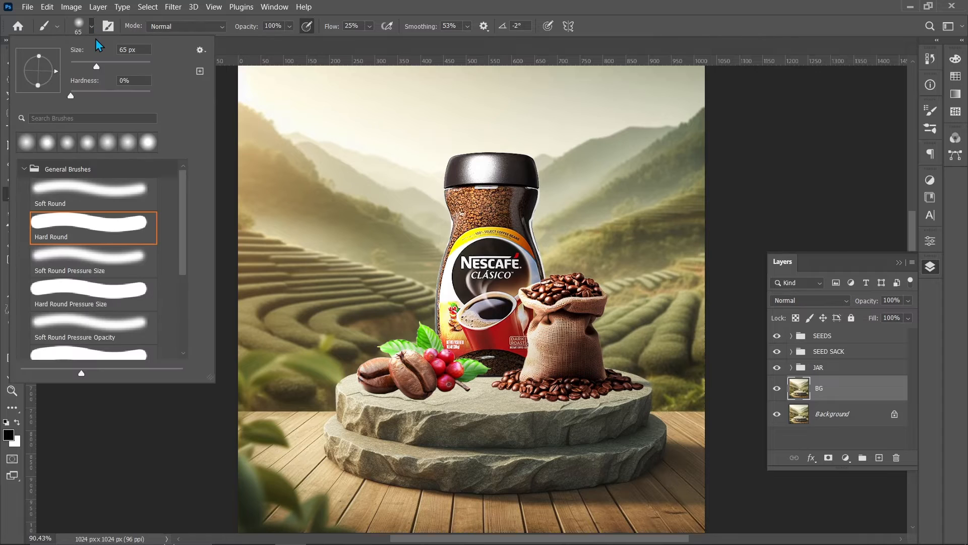
left_click_drag(37, 57, 39, 68)
left_click_drag(58, 74, 57, 77)
left_click(92, 30)
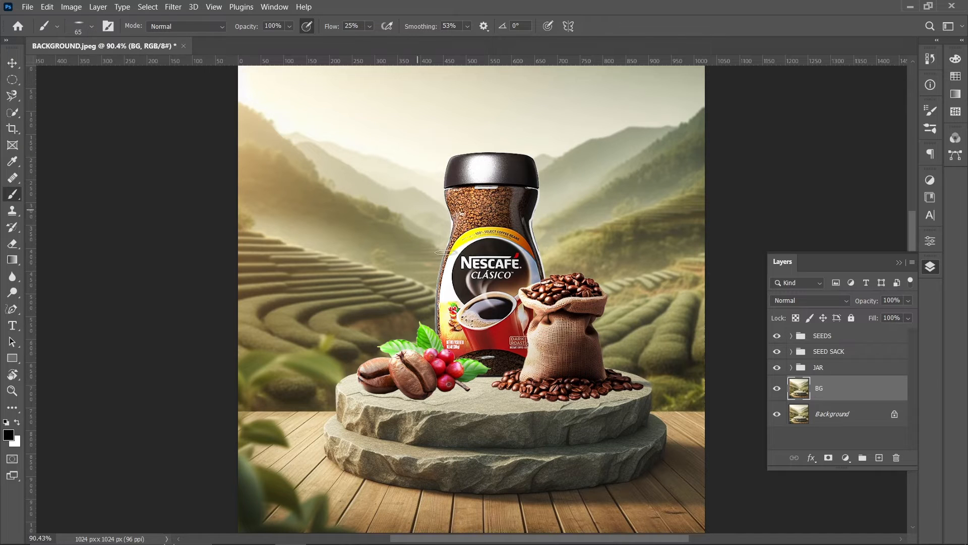
- Paint a soft black shadow on the stone beneath the jar with the flattened brush at about 394 px and 28% flow
left_click_drag(479, 381, 595, 379)
scroll(532, 374, "up", 3)
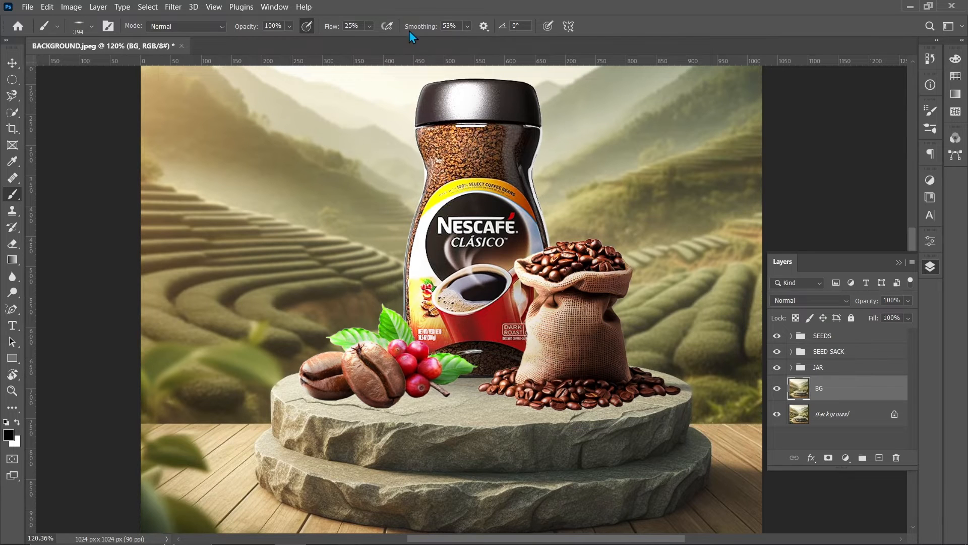
left_click_drag(329, 29, 339, 29)
left_click_drag(484, 362, 451, 373)
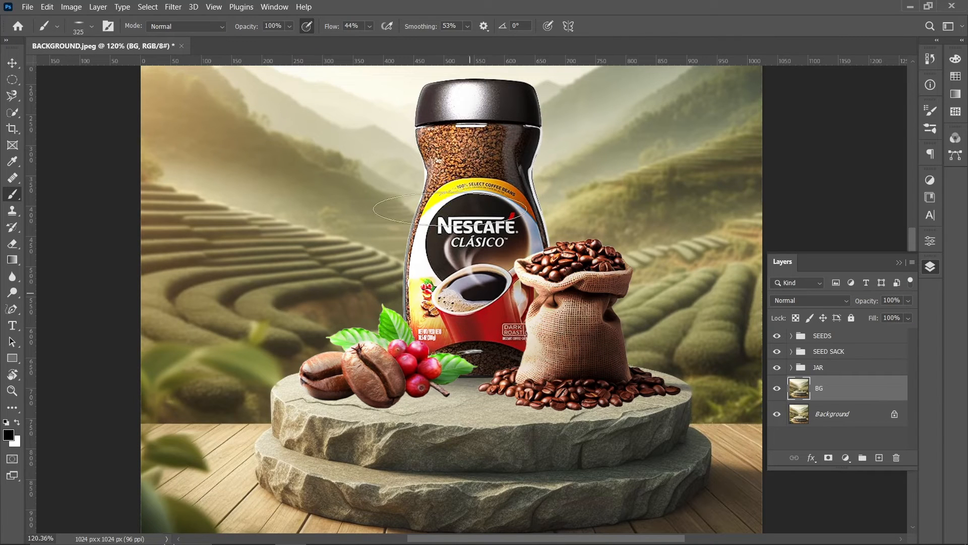
left_click_drag(331, 31, 320, 32)
mouse_move(510, 370)
left_mouse_down()
mouse_move(468, 329)
mouse_move(476, 345)
left_mouse_up()
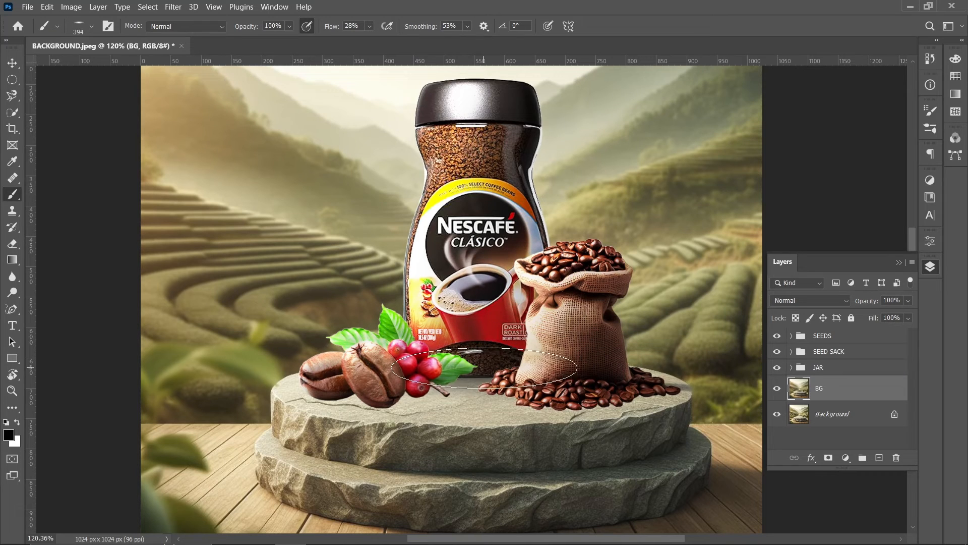
scroll(606, 388, "down", 3)
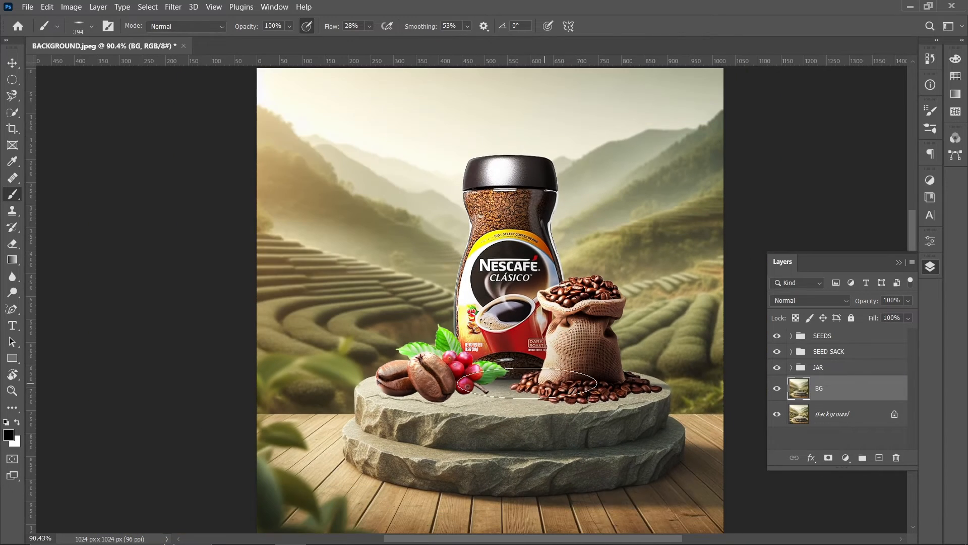
- Paint a black contact shadow on the stone beneath the two large coffee beans with a brush of about 72 px
mouse_move(482, 412)
left_mouse_down()
mouse_move(413, 419)
mouse_move(308, 403)
left_mouse_up()
scroll(390, 394, "up", 8)
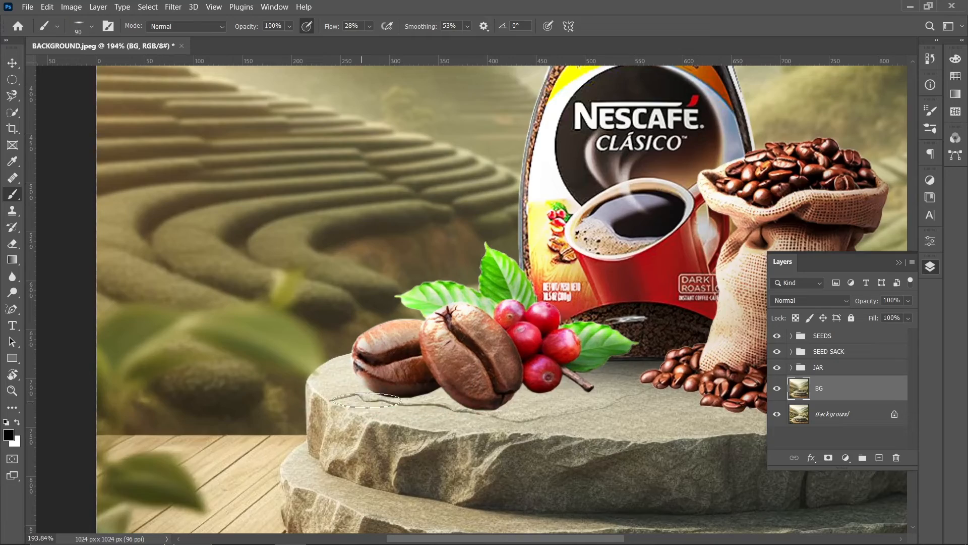
scroll(414, 397, "up", 4)
left_click_drag(415, 396, 396, 407)
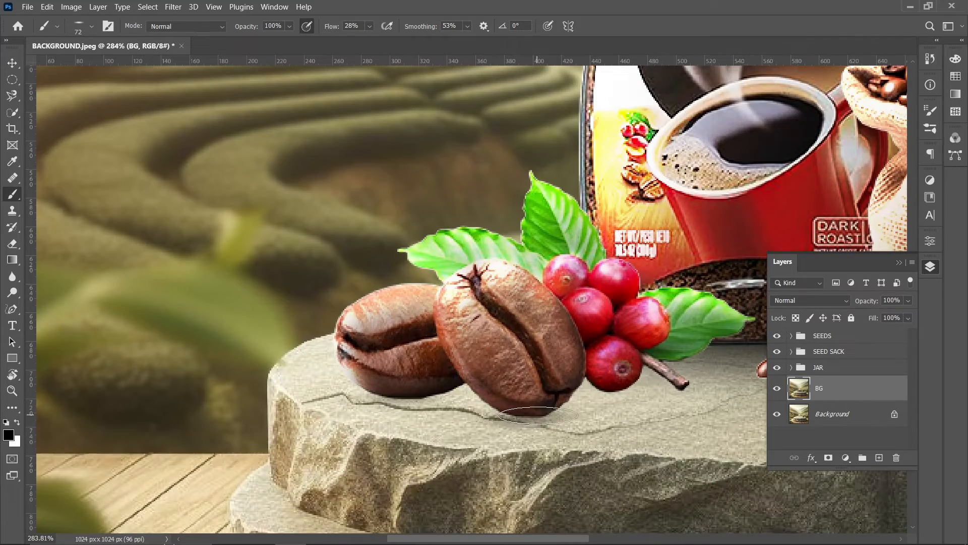
- Shade the stone around the sack's spilled beans with a brush of about 116 px, and darken the area between the jar and sack
scroll(614, 391, "down", 4)
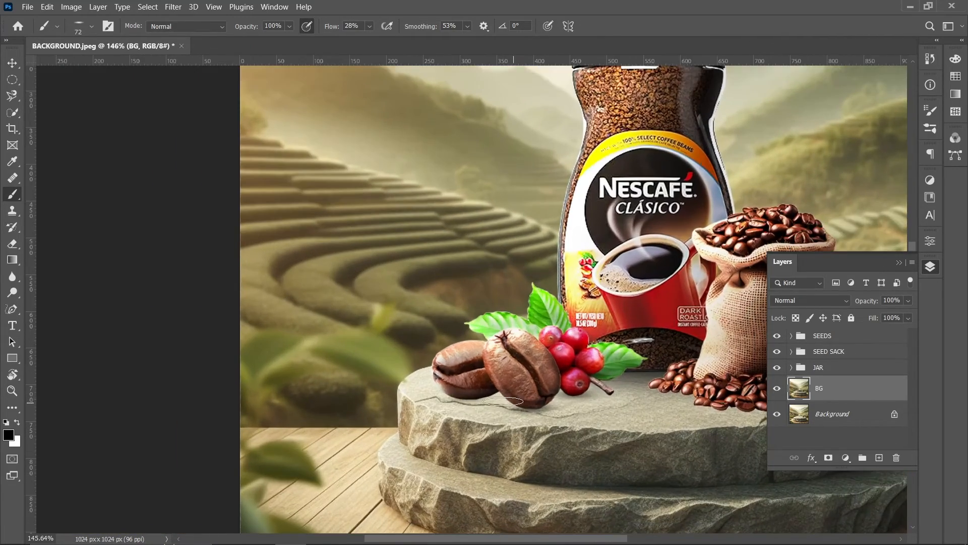
scroll(440, 386, "down", 2)
scroll(716, 391, "up", 4)
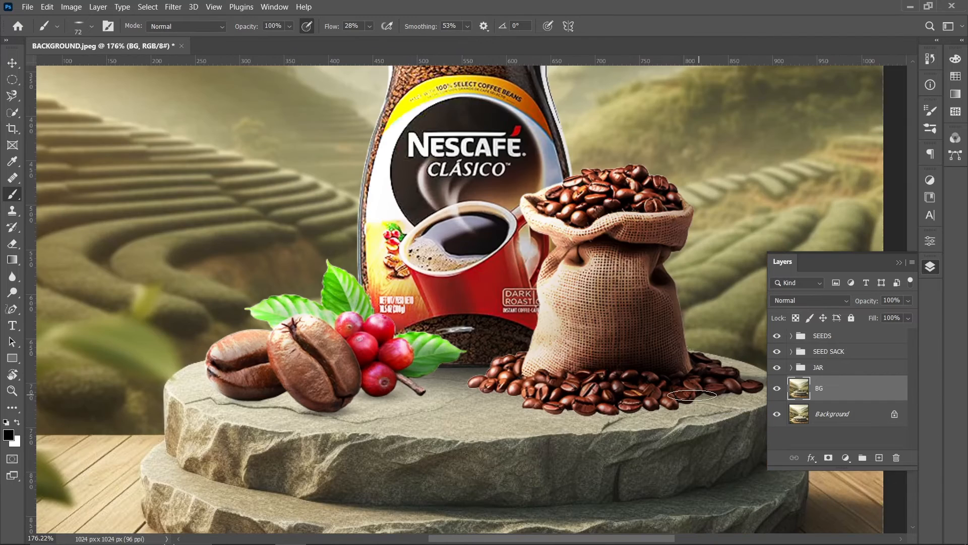
scroll(716, 390, "down", 2)
mouse_move(679, 387)
left_mouse_down()
mouse_move(709, 404)
mouse_move(698, 340)
left_mouse_up()
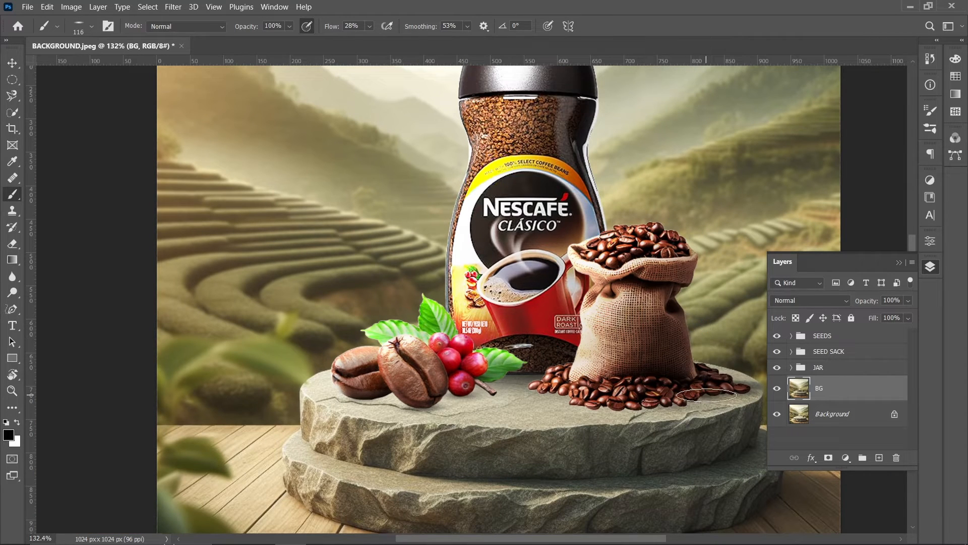
mouse_move(516, 374)
left_mouse_down()
mouse_move(524, 381)
mouse_move(556, 366)
left_mouse_up()
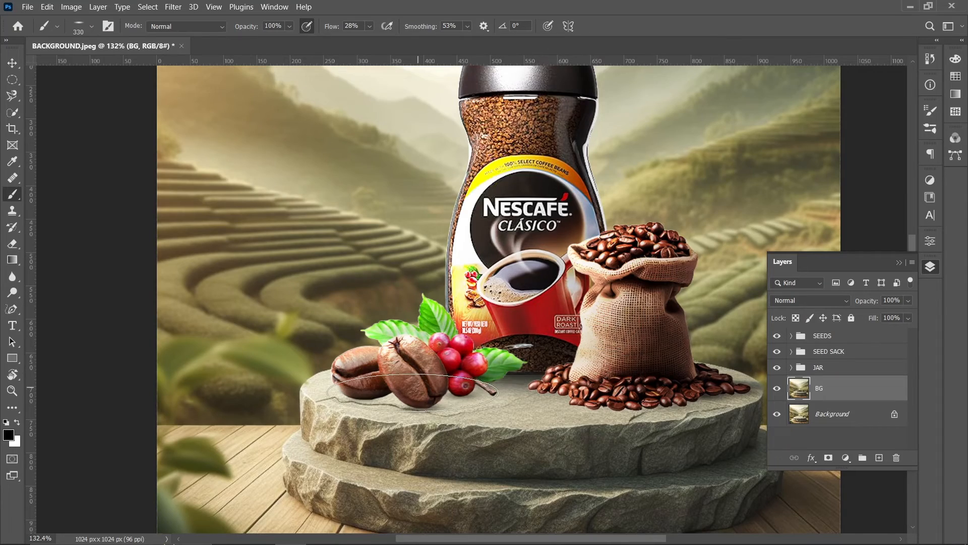
- Strengthen the contact shadows under the large beans and red berries at 57% flow with brushes of about 68 and 48 px
scroll(411, 388, "up", 7)
left_click_drag(394, 381, 295, 384)
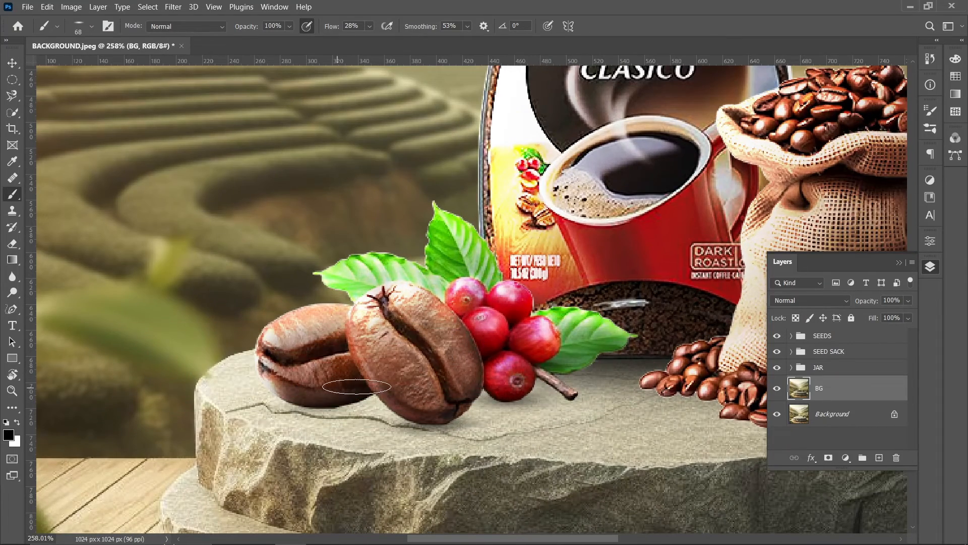
key("shift+5")
key("shift+7")
left_click_drag(318, 406, 350, 407)
left_click_drag(423, 425, 440, 425)
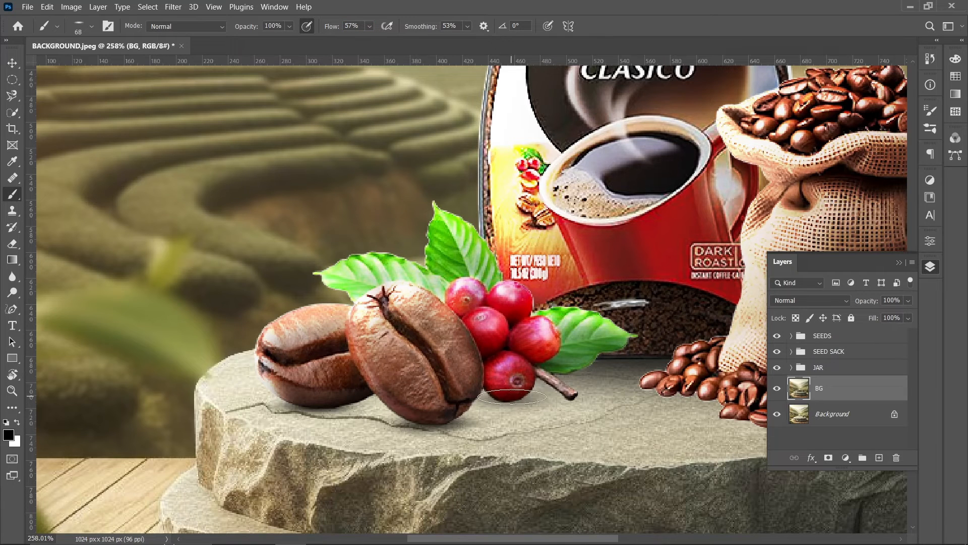
mouse_move(511, 401)
left_mouse_down()
mouse_move(568, 395)
mouse_move(541, 382)
left_mouse_up()
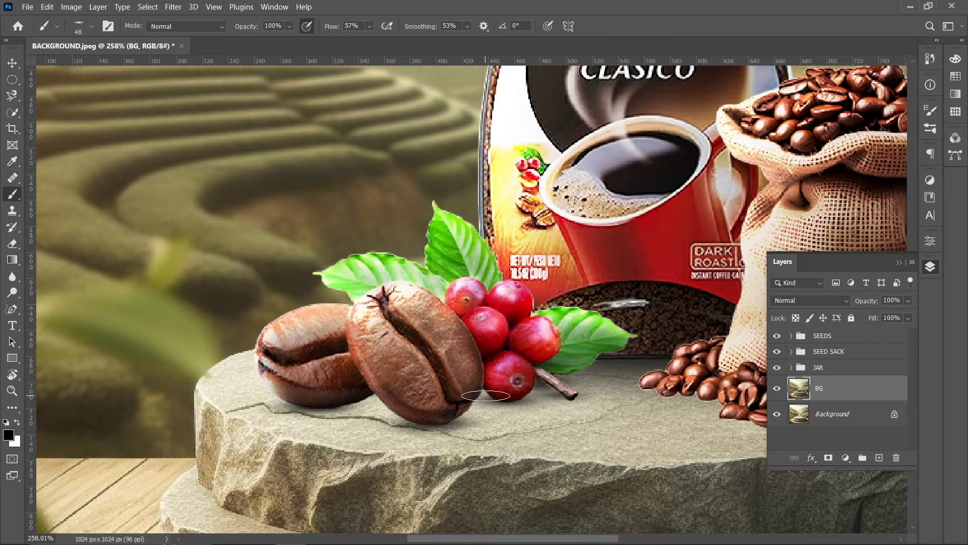
left_click_drag(366, 410, 454, 413)
- Add a wider, softer shadow around the large beans and berries at 29% flow with brushes of about 191 and 159 px
mouse_move(335, 28)
left_mouse_down()
mouse_move(309, 36)
mouse_move(331, 44)
left_mouse_up()
left_click_drag(331, 411, 363, 411)
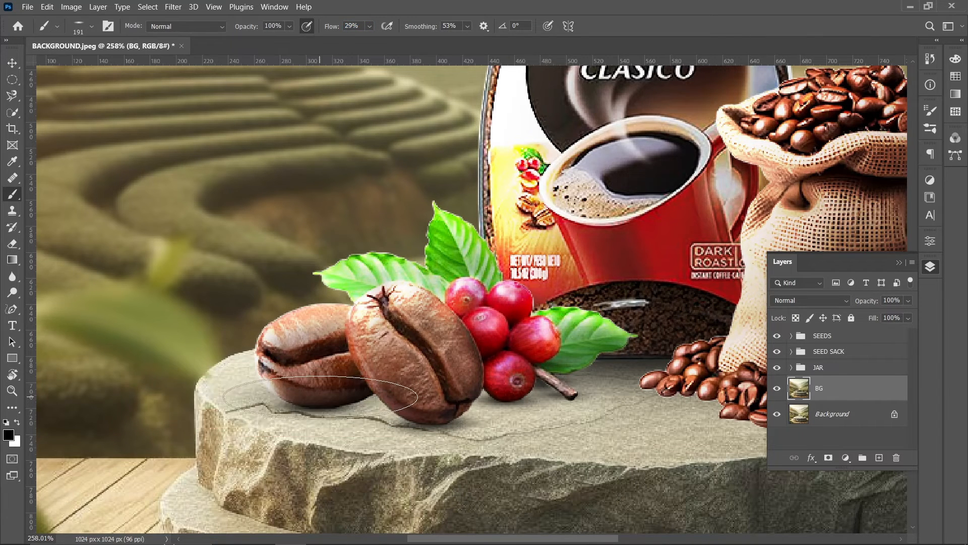
scroll(460, 411, "down", 3)
scroll(502, 390, "down", 4)
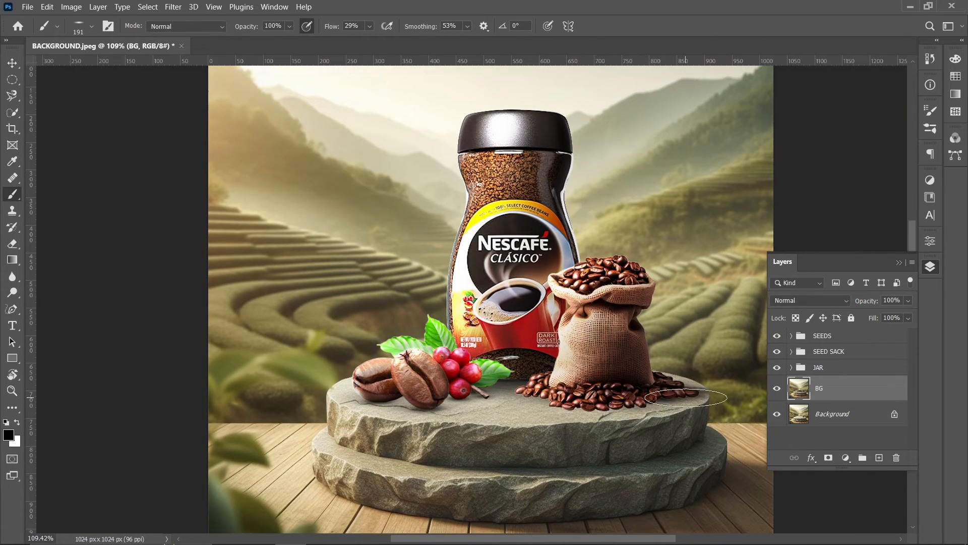
scroll(569, 401, "down", 1)
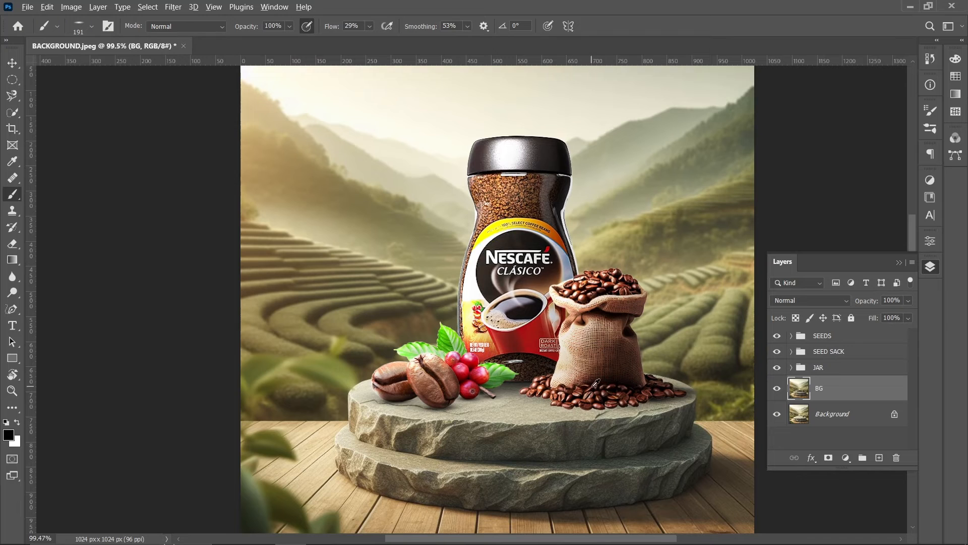
scroll(581, 413, "down", 2)
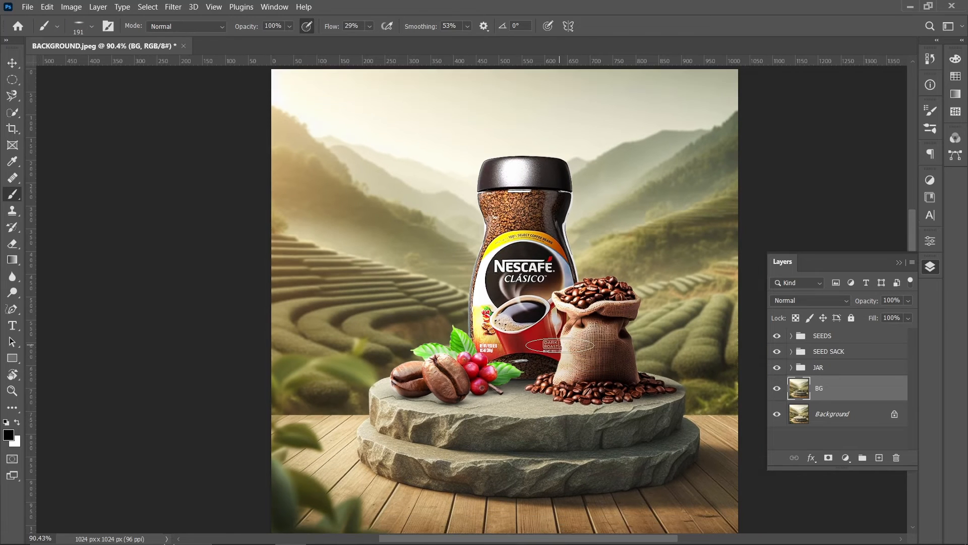
scroll(572, 373, "up", 3)
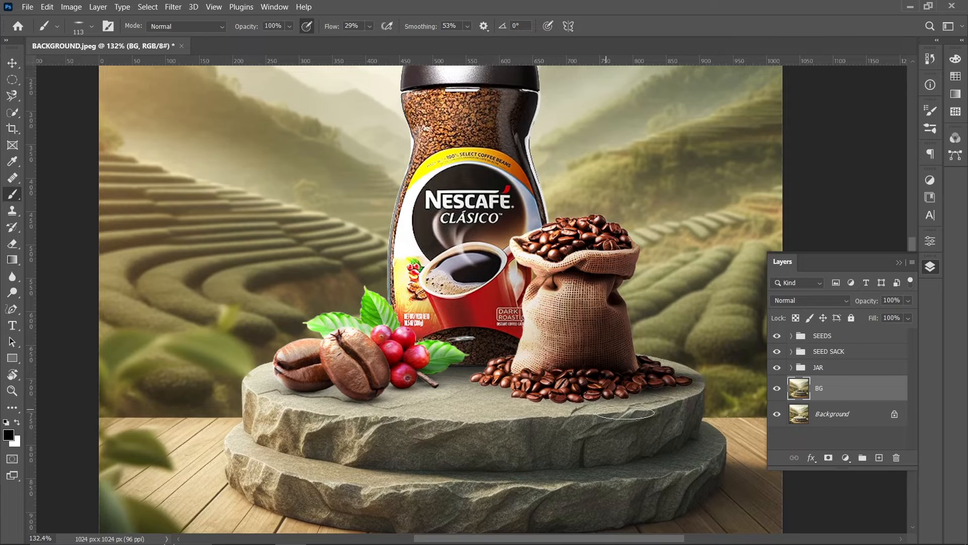
left_click_drag(385, 399, 401, 398)
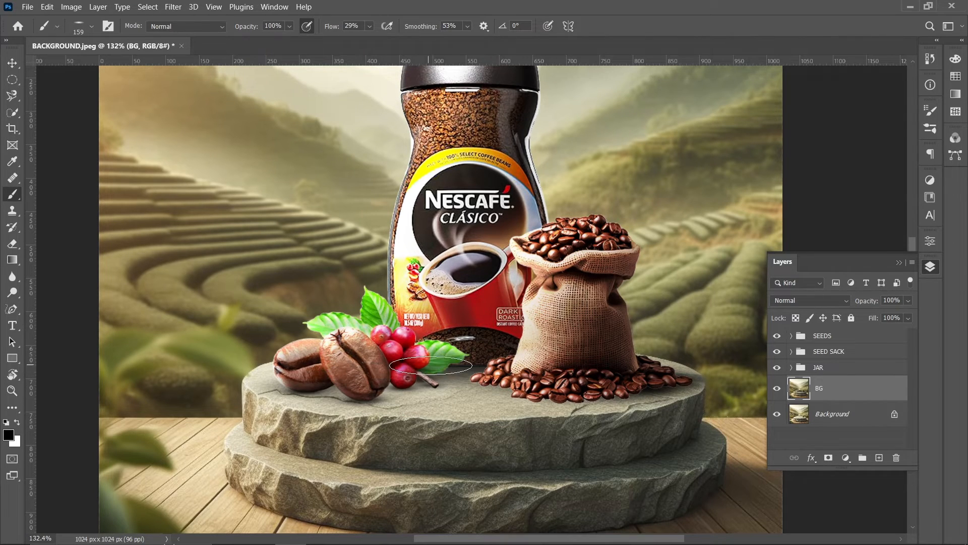
- Examine the painted shadows beneath the seeds, jar and sack up close and across the whole composition
scroll(387, 403, "down", 2)
scroll(387, 403, "up", 5)
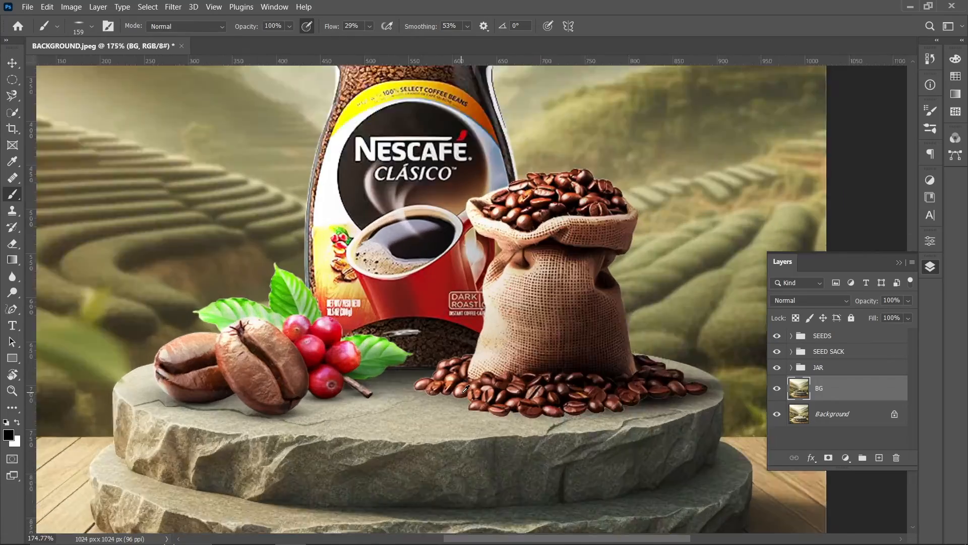
scroll(515, 389, "down", 4)
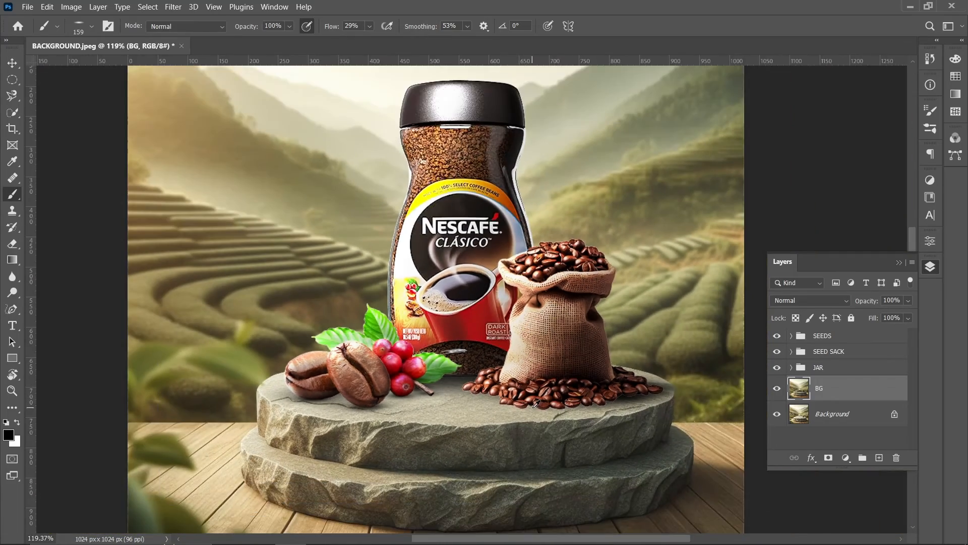
scroll(483, 417, "down", 1)
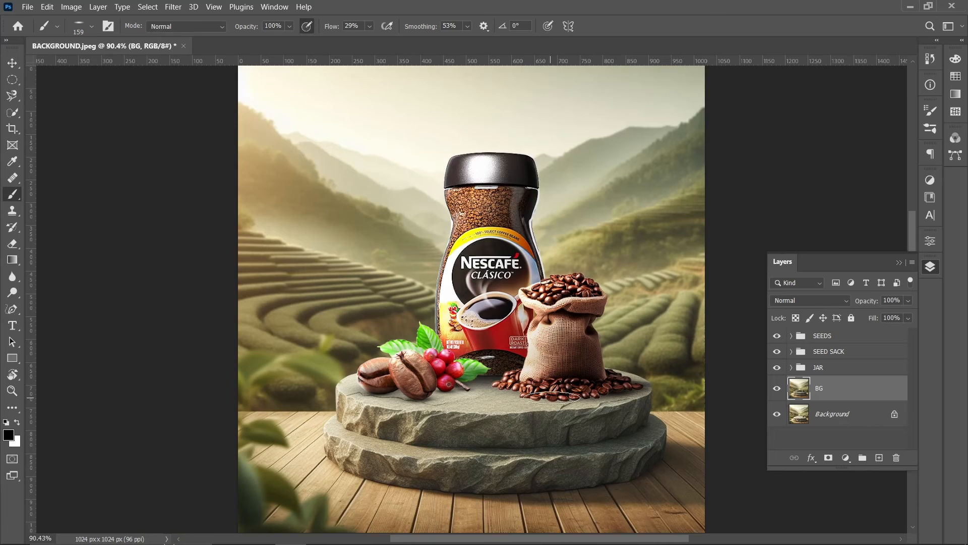
scroll(600, 395, "up", 2)
scroll(590, 403, "down", 3)
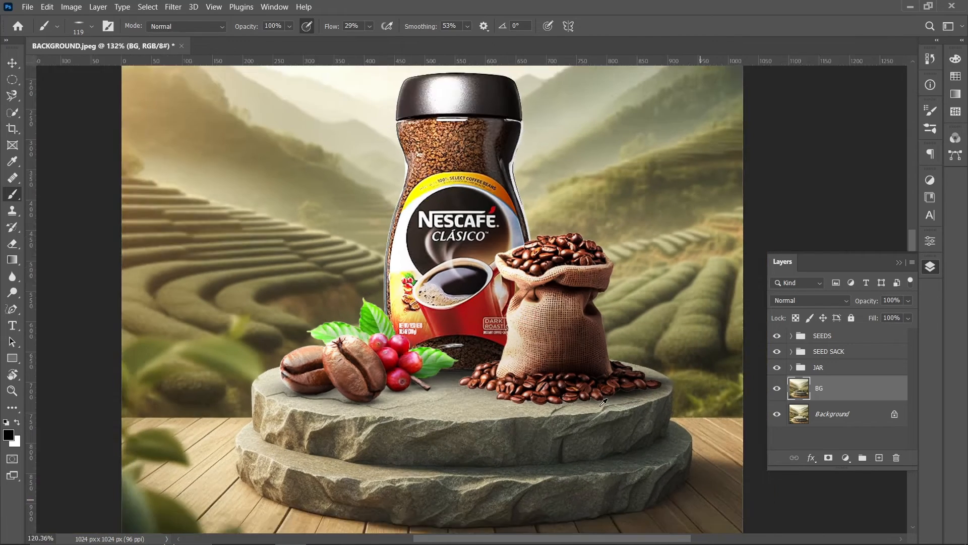
scroll(585, 425, "up", 1)
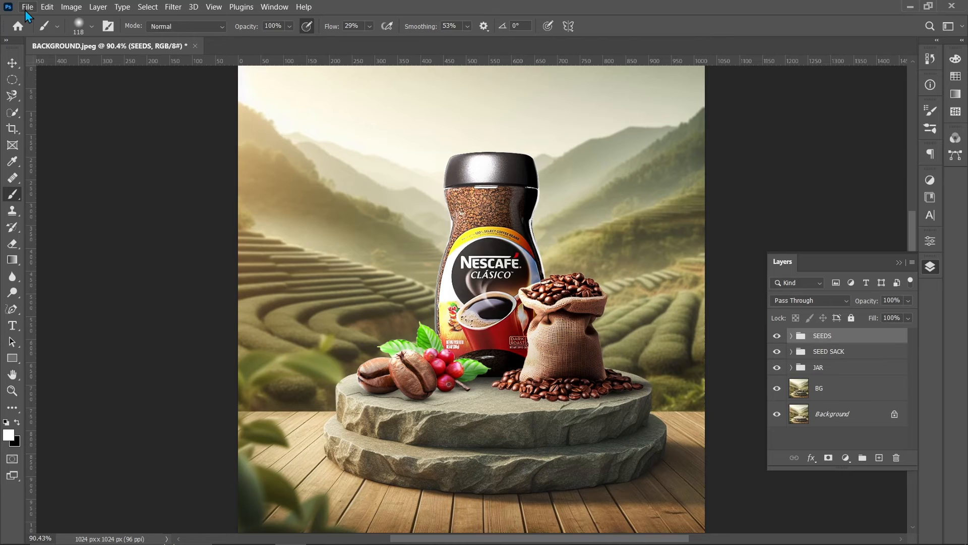
- Place the SUN image from the COFFEE folder as an embedded layer above the SEEDS group
left_click(26, 9)
left_click(28, 7)
left_click(17, 61)
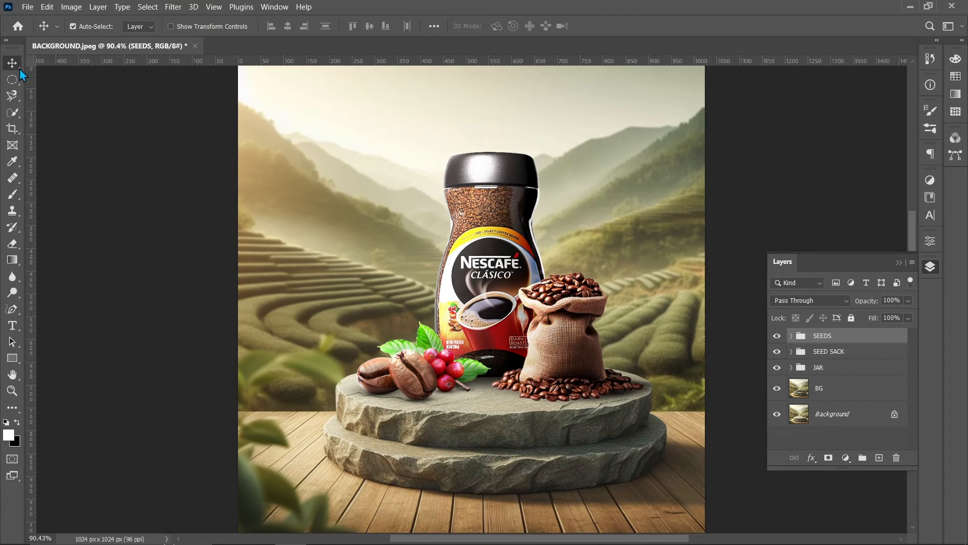
left_click(28, 7)
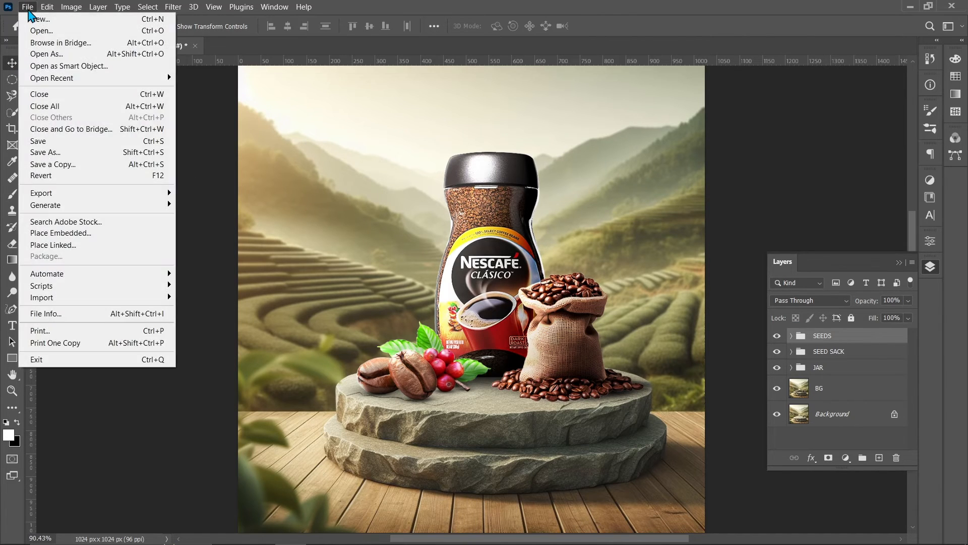
left_click(75, 235)
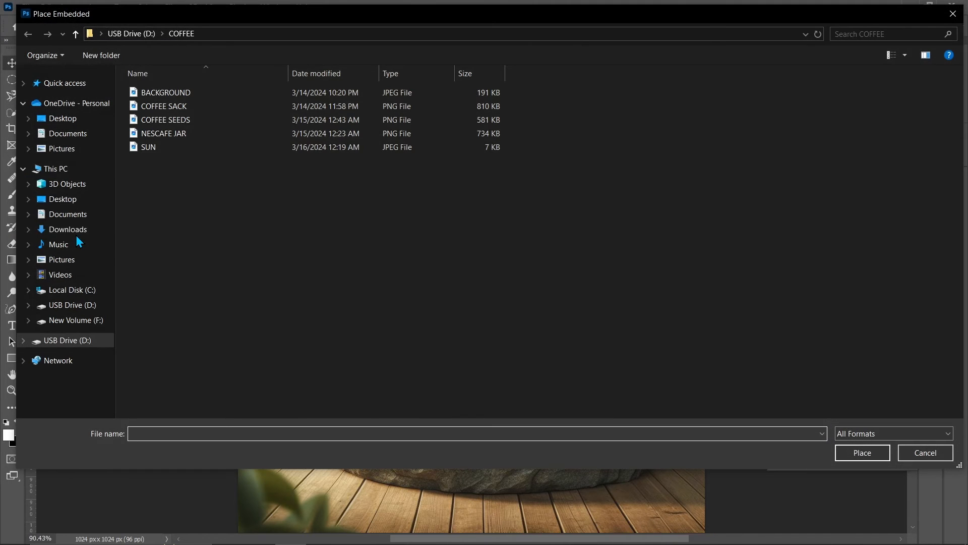
left_click(148, 148)
left_click(866, 449)
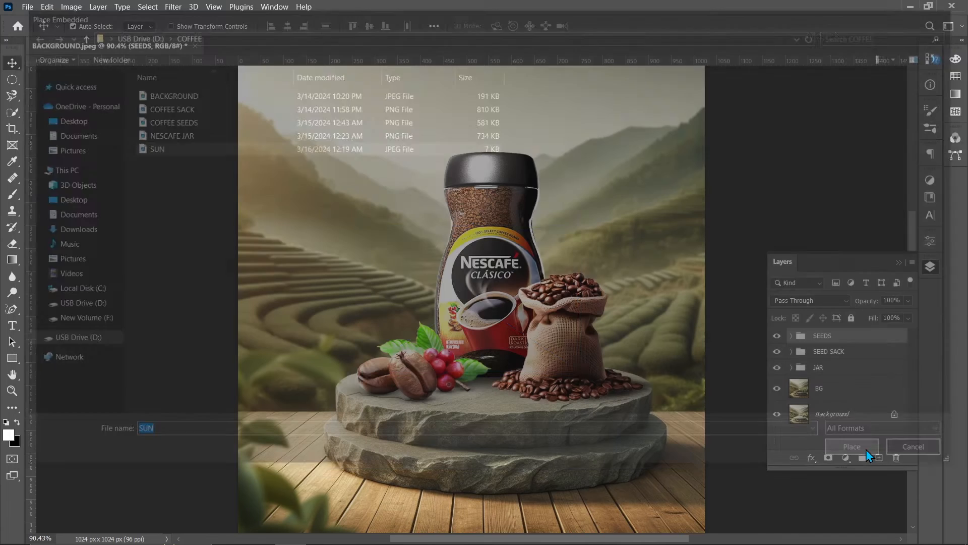
- Position and scale the SUN image over the canvas's upper-left area, with the sun above the left hills, and commit the placement
scroll(471, 299, "up", 1)
left_click_drag(441, 333, 319, 162)
left_click_drag(456, 260, 522, 311)
key("Return")
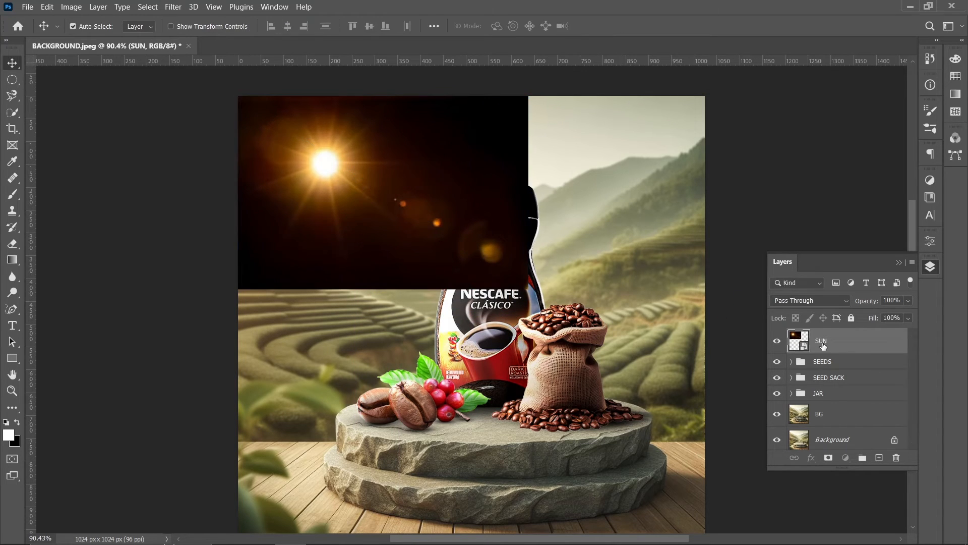
- Set the SUN layer's blend mode to Screen
left_click(822, 304)
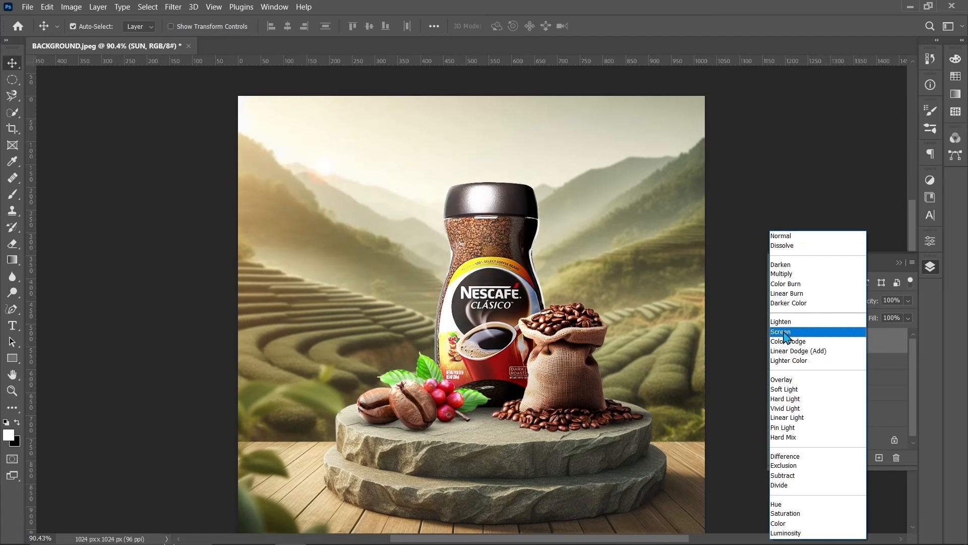
left_click(785, 332)
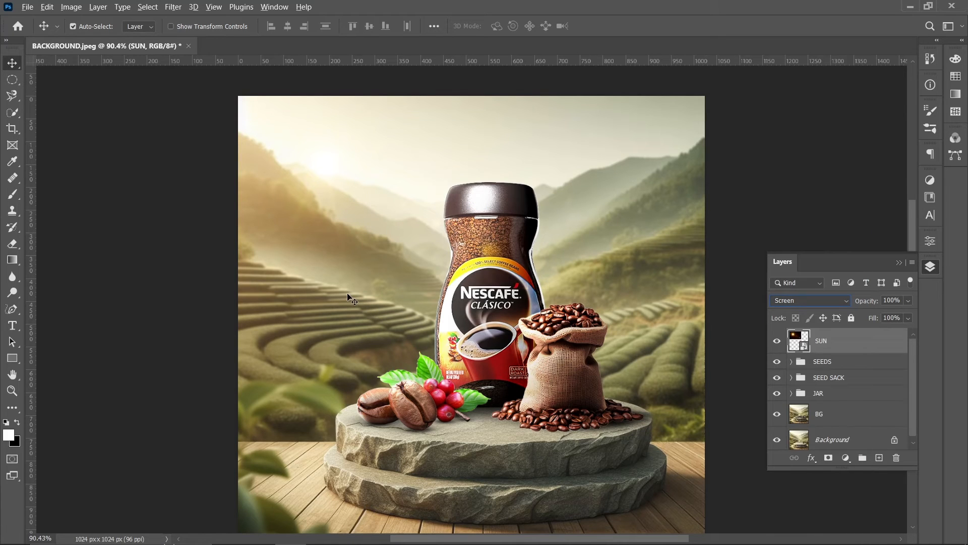
scroll(283, 185, "down", 2)
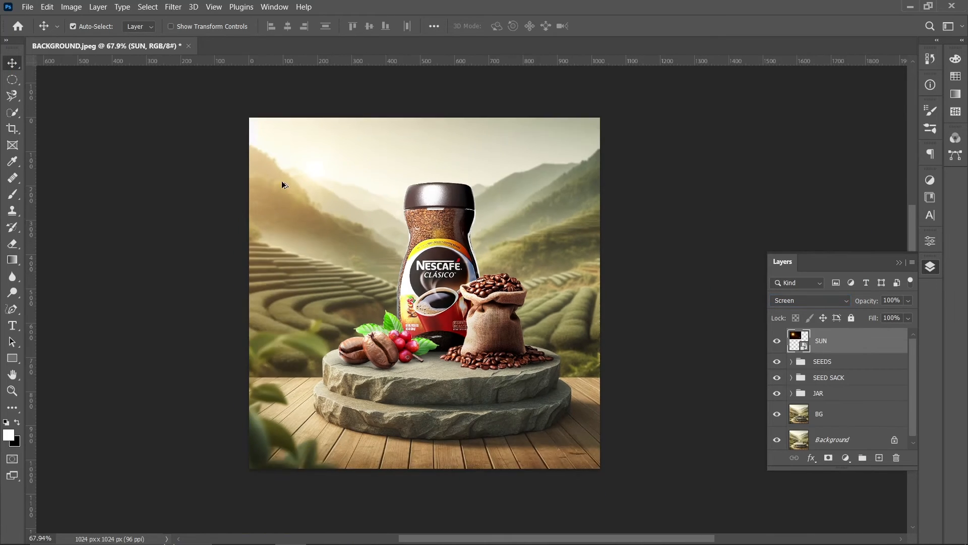
- Enlarge the SUN image to about 149% and reposition it so the sun glows above the left hills, committing the transform
key("ctrl+0")
left_click_drag(337, 146, 329, 144)
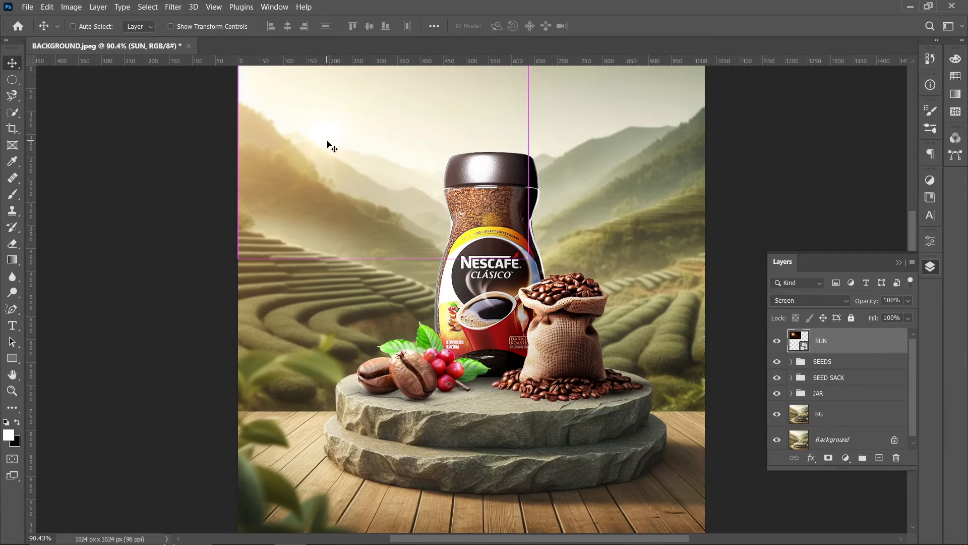
key("ctrl+t")
left_click_drag(527, 261, 539, 268)
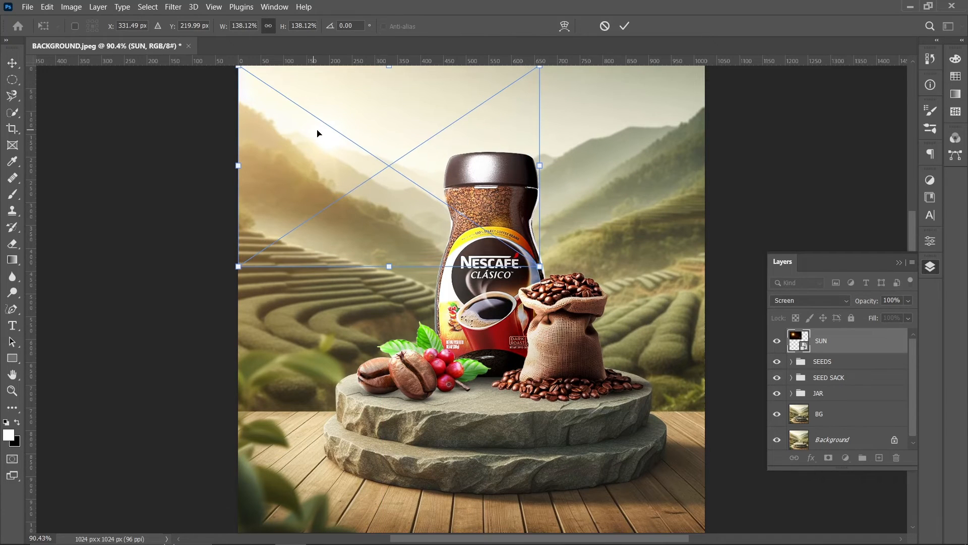
left_click_drag(317, 135, 295, 134)
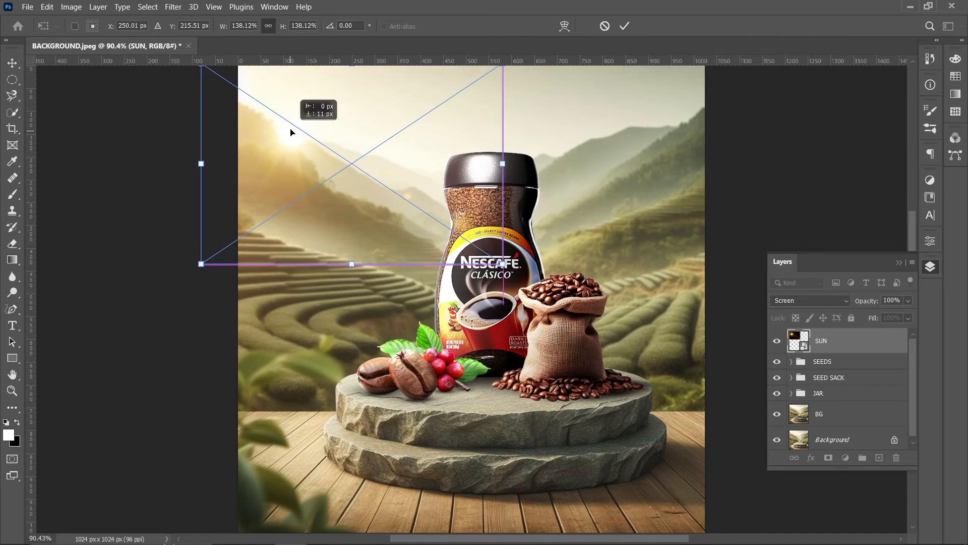
left_click_drag(503, 266, 525, 287)
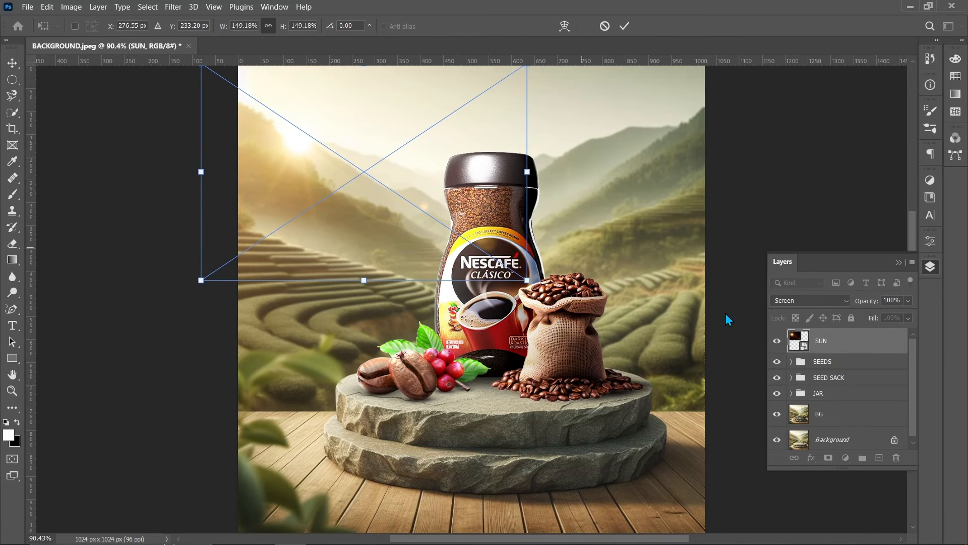
key("Return")
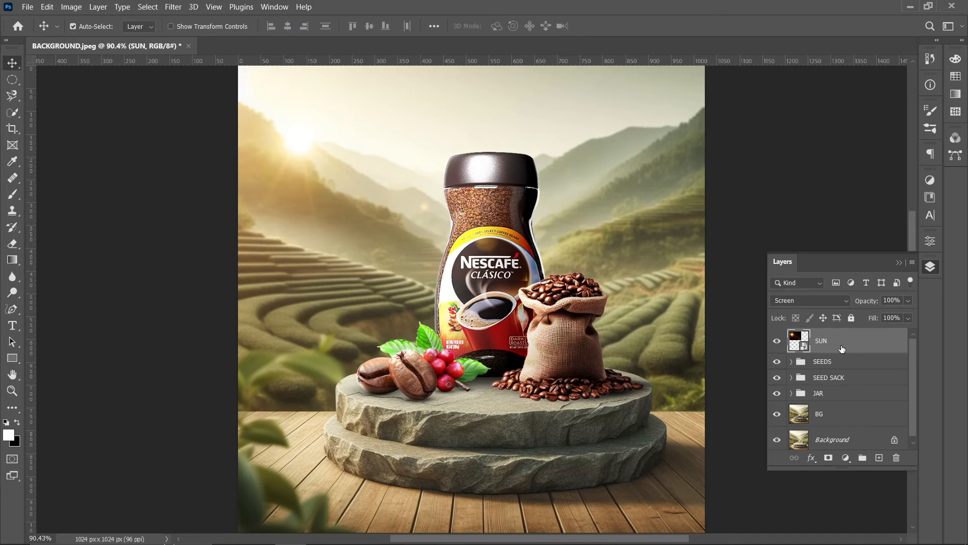
mouse_move(294, 139)
left_mouse_down()
mouse_move(289, 131)
mouse_move(316, 149)
mouse_move(284, 129)
mouse_move(290, 136)
left_mouse_up()
scroll(319, 190, "down", 1)
scroll(334, 194, "down", 1)
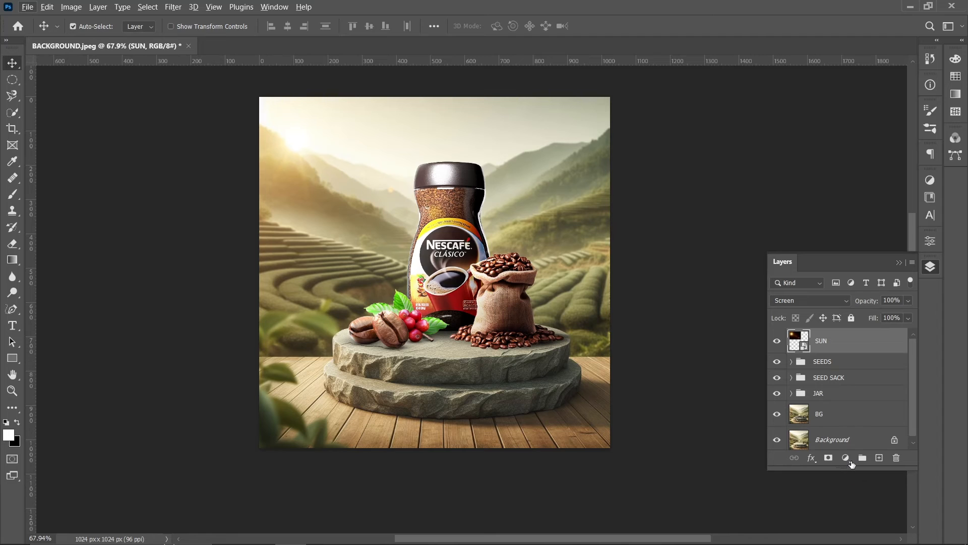
- Add an Exposure adjustment layer clipped to the SUN layer and raise its exposure slightly
left_click(846, 458)
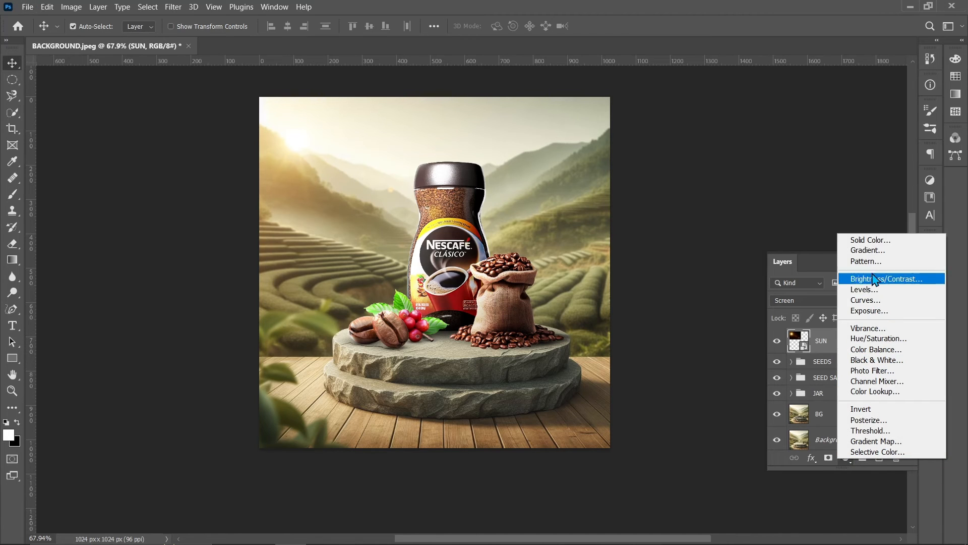
left_click(873, 310)
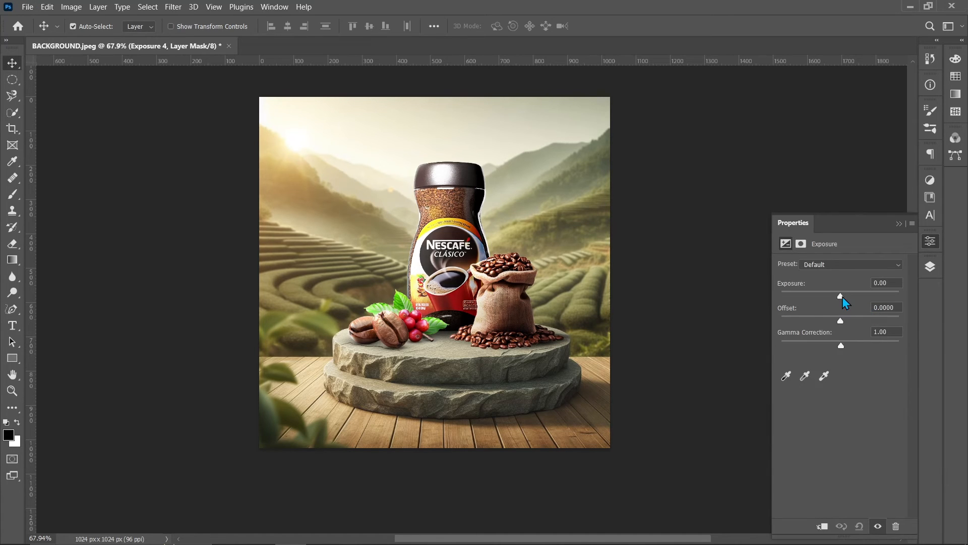
left_click_drag(843, 297, 848, 295)
left_click(823, 526)
- Group the SUN layer with its clipped Exposure adjustment and name the group SUN
left_click(930, 269)
left_click(831, 370)
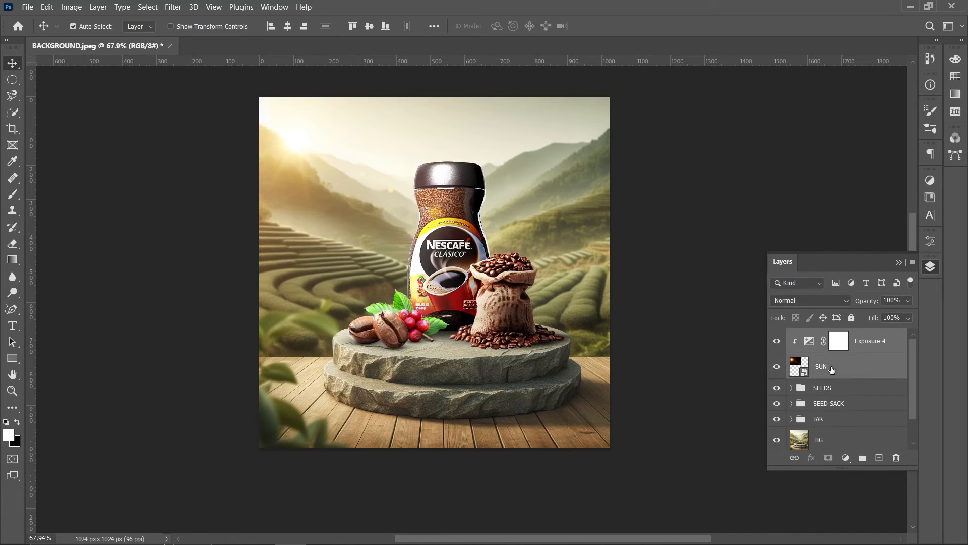
left_click(861, 457)
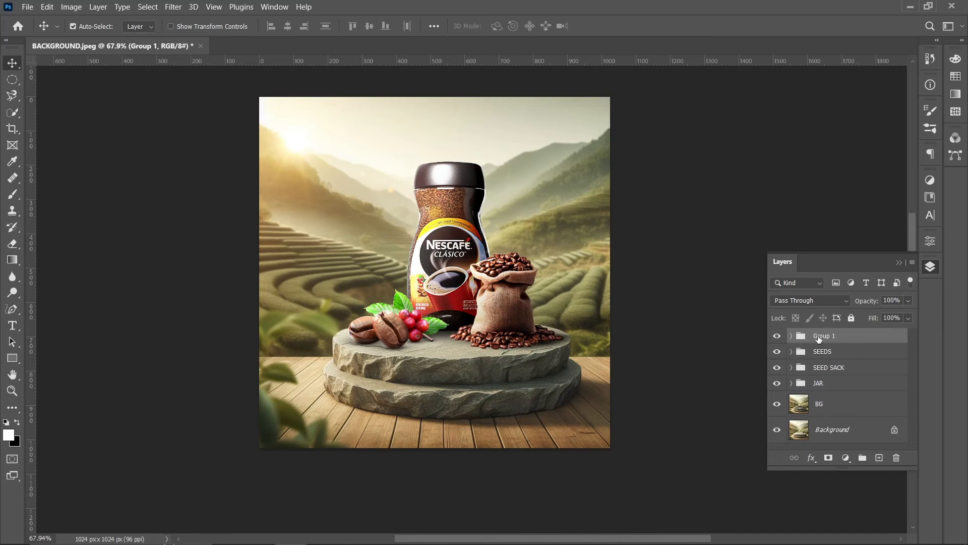
double_click(821, 337)
key("Return")
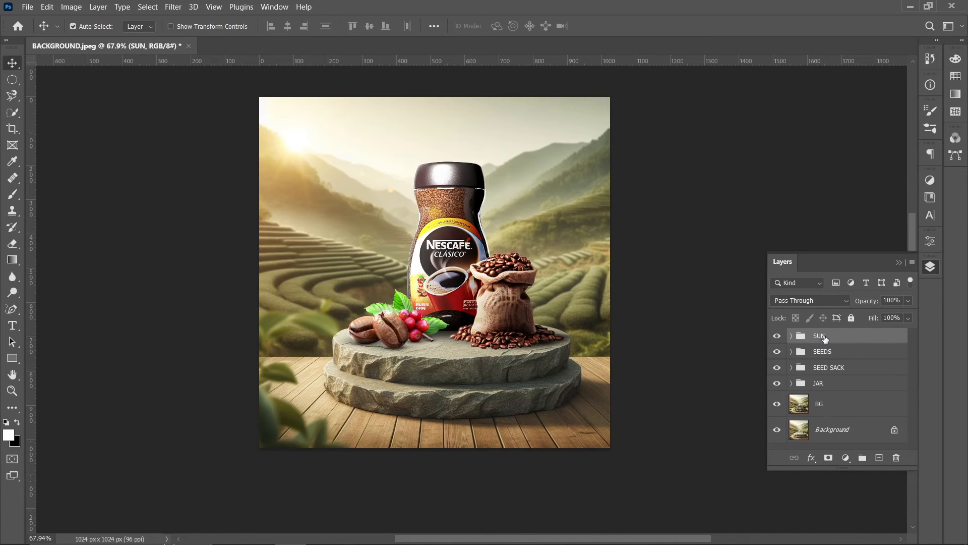
- Scale the SUN image inside the SUN group to about 145%, commit the transform and collapse the group
left_click(293, 145)
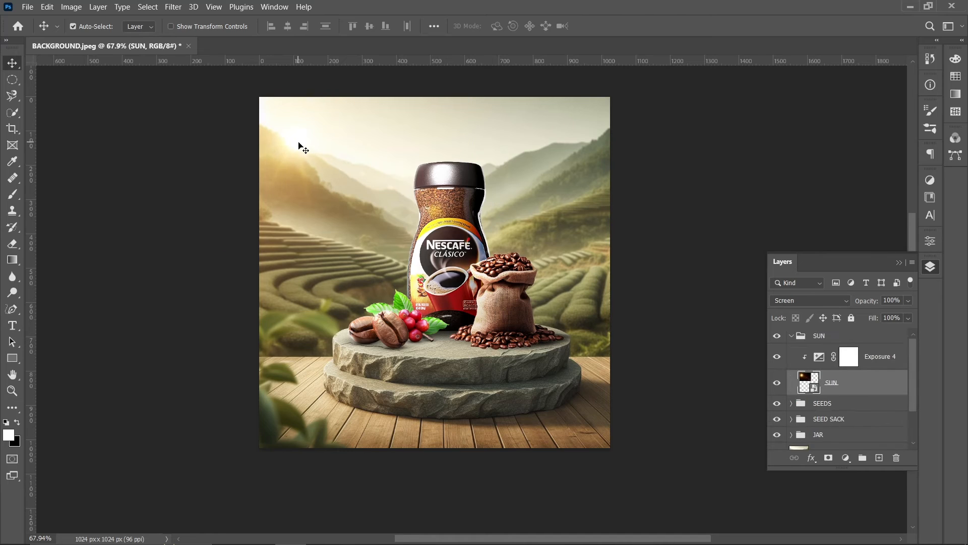
left_click(295, 143)
key("ctrl+t")
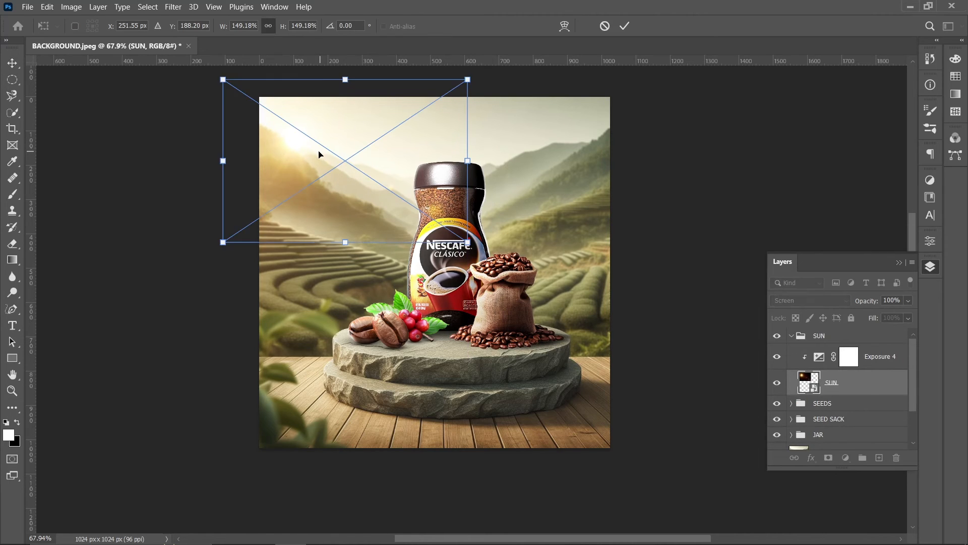
left_click_drag(228, 82, 231, 84)
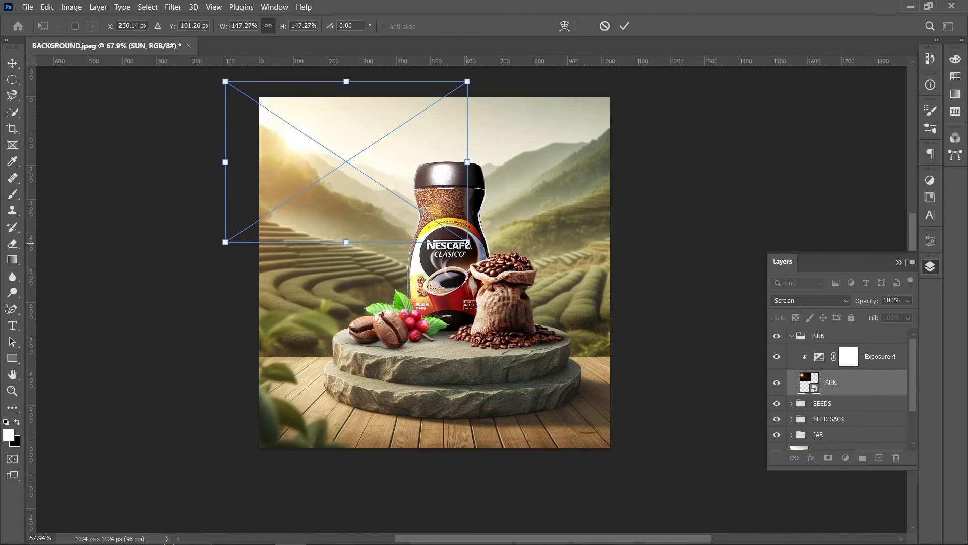
left_click_drag(468, 243, 465, 240)
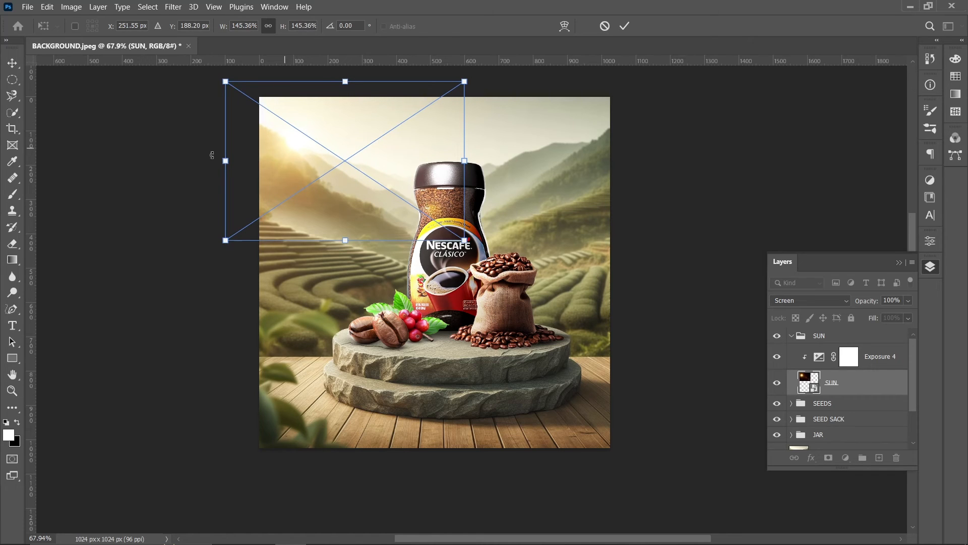
left_click(12, 62)
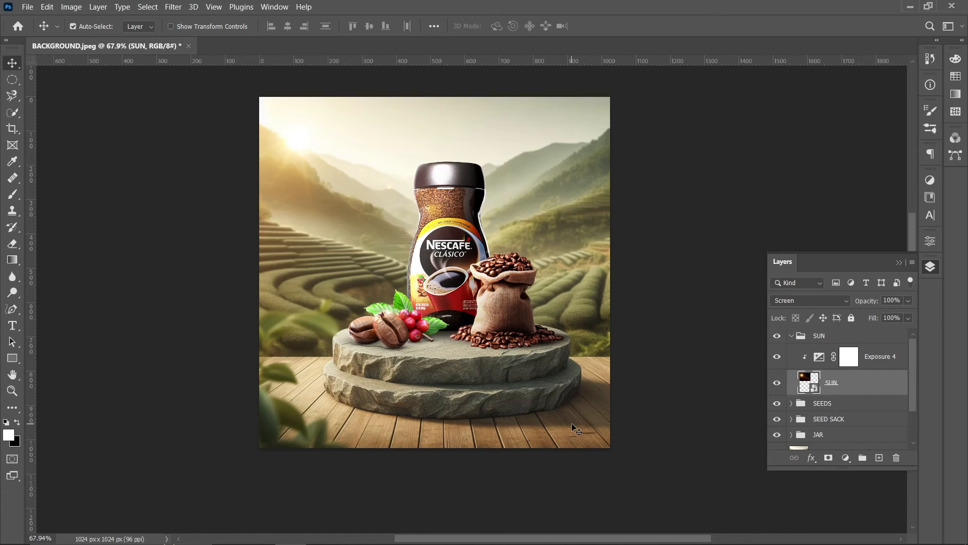
left_click(791, 336)
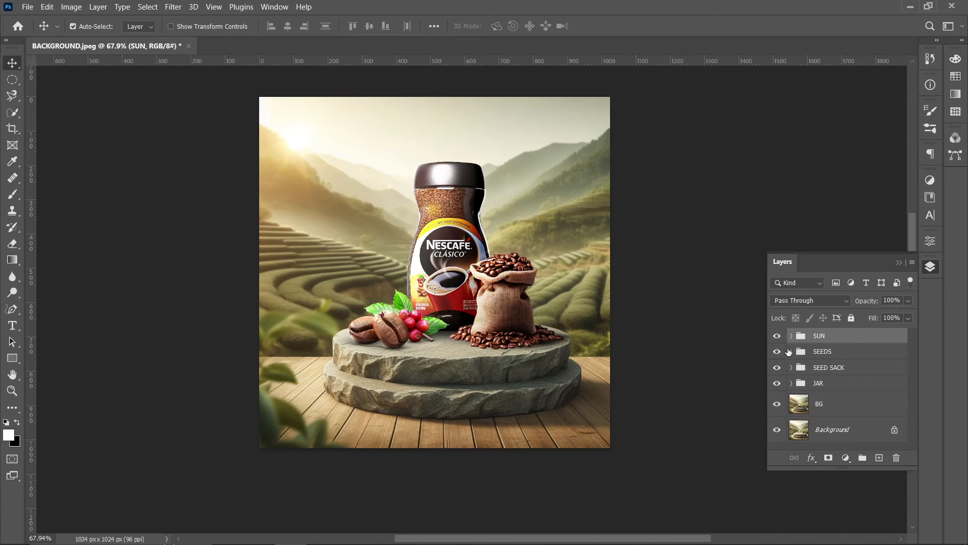
- Stamp all visible layers into a new layer above the SUN group and rename it FINAL
key("ctrl+0")
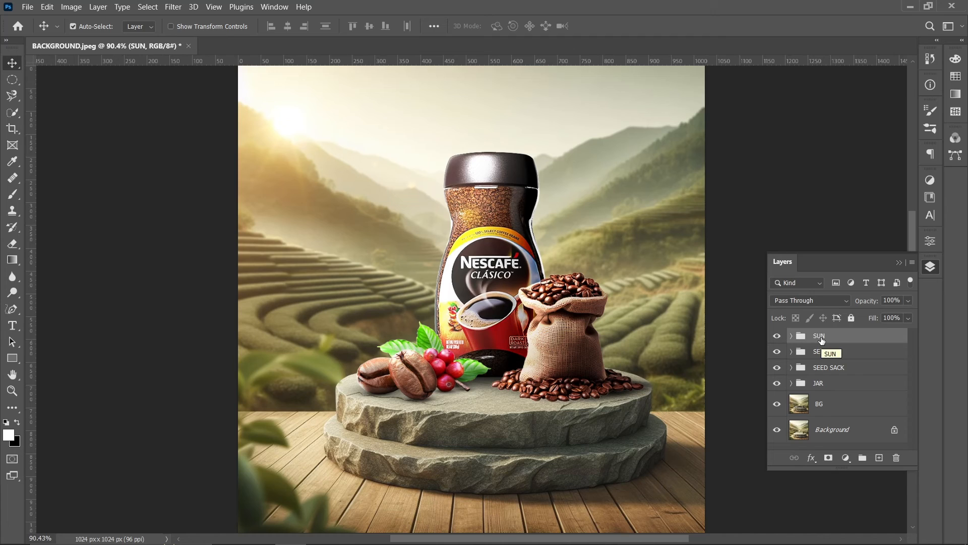
key("ctrl")
key("ctrl+shift+alt+e")
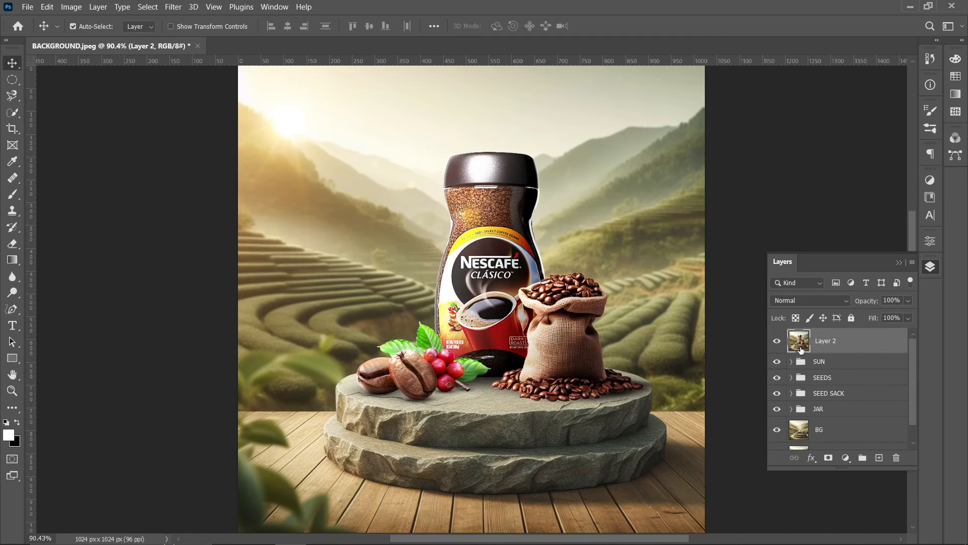
double_click(826, 341)
key("Return")
- Open the Camera Raw Filter on the FINAL layer and set Temperature +2, Exposure -0.30, Contrast +13, Highlights -9 and Shadows +9
left_click(180, 12)
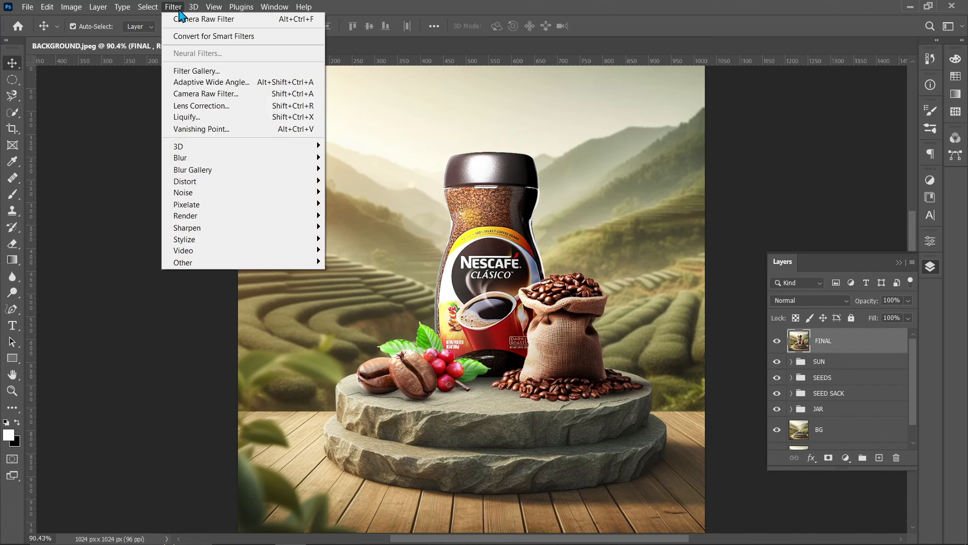
left_click(210, 92)
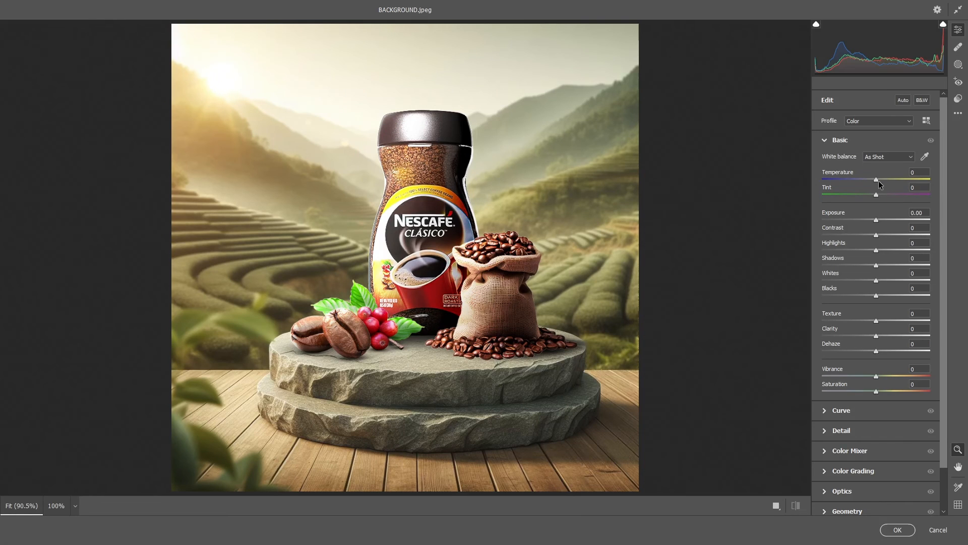
left_click_drag(878, 181, 880, 181)
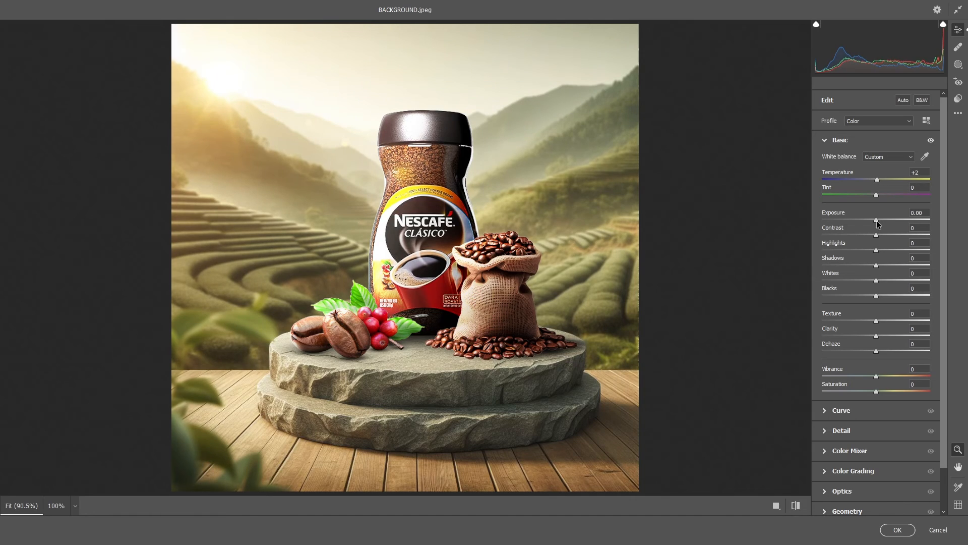
left_click_drag(876, 221, 873, 221)
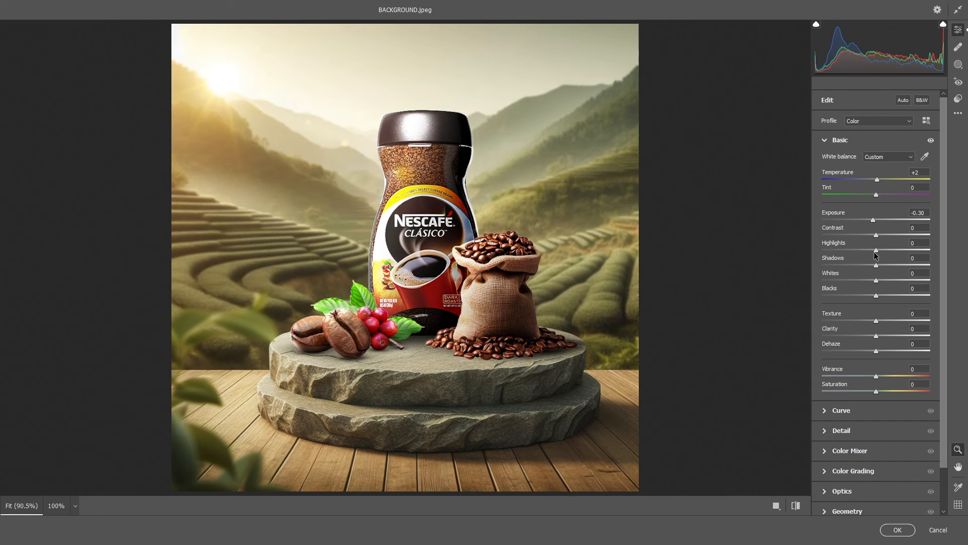
left_click_drag(876, 235, 883, 267)
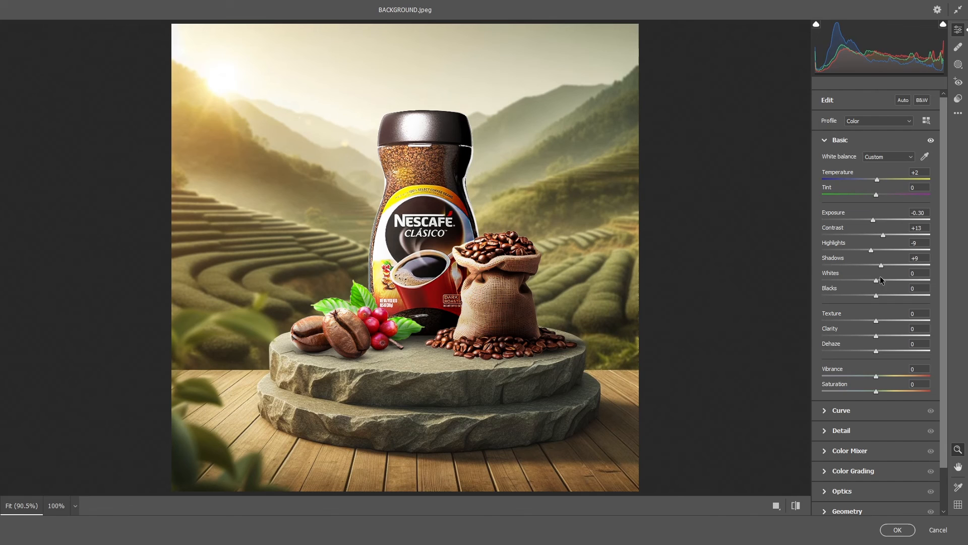
- Set Texture -10, Clarity -16, Dehaze -15, Vibrance -7 and Saturation +4, apply the Camera Raw Filter and review the whole composition
left_click_drag(875, 320, 874, 377)
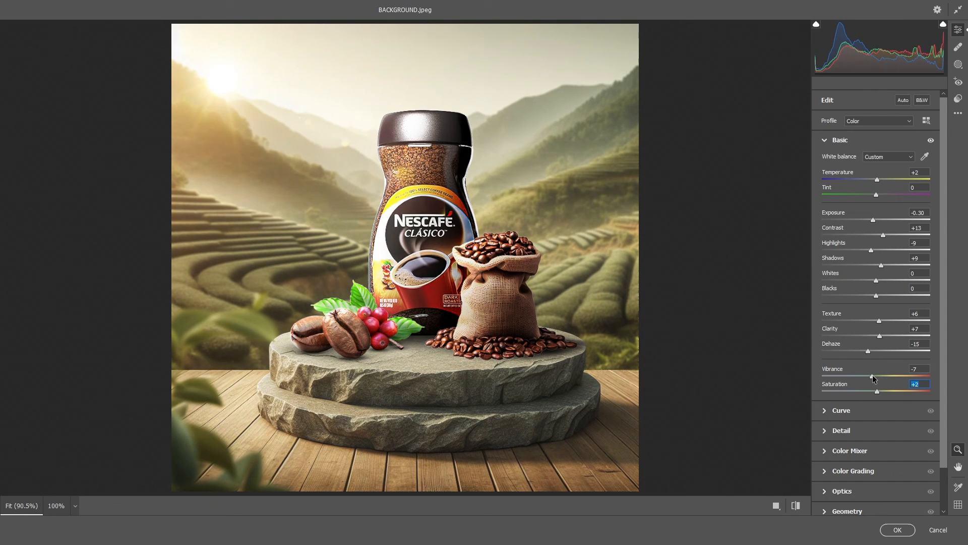
mouse_move(879, 336)
left_mouse_down()
mouse_move(852, 340)
mouse_move(865, 341)
left_mouse_up()
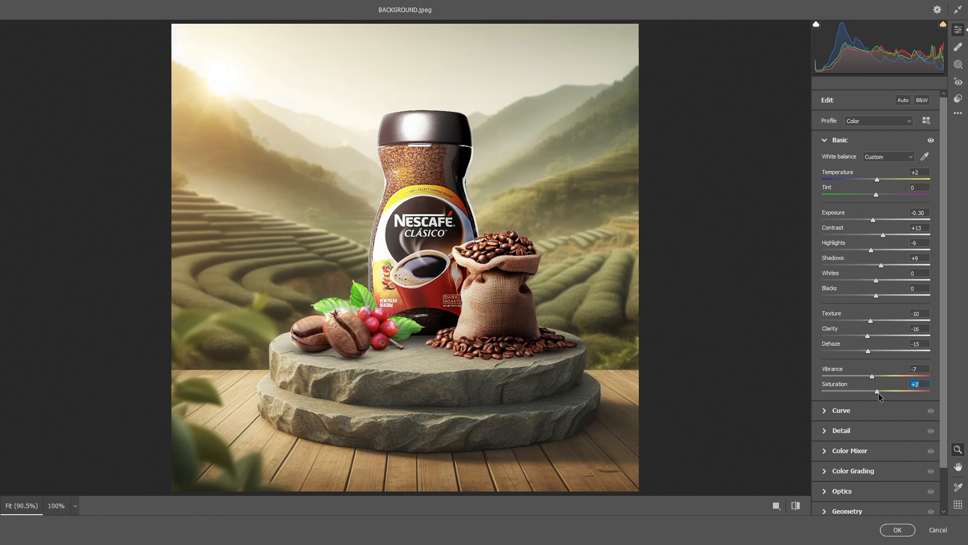
left_click_drag(877, 392, 878, 392)
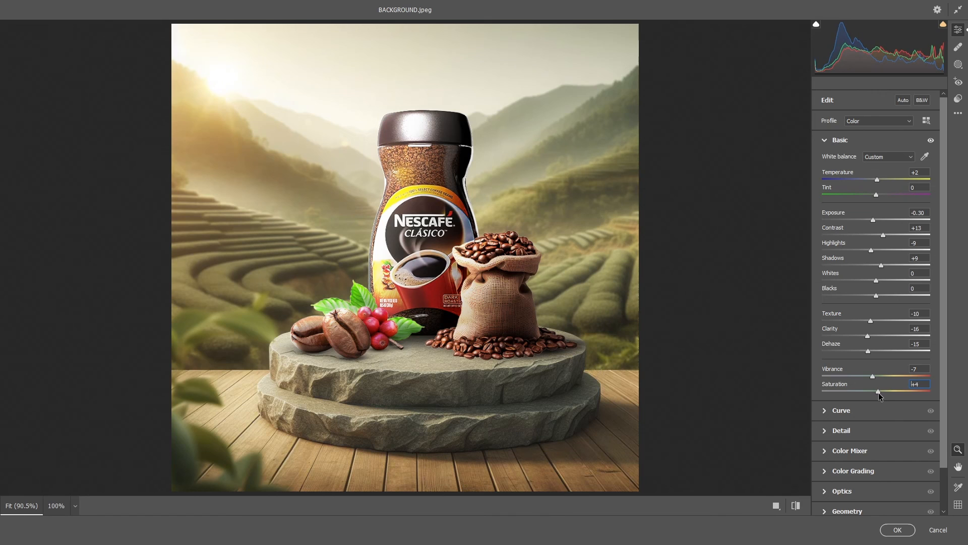
left_click(897, 529)
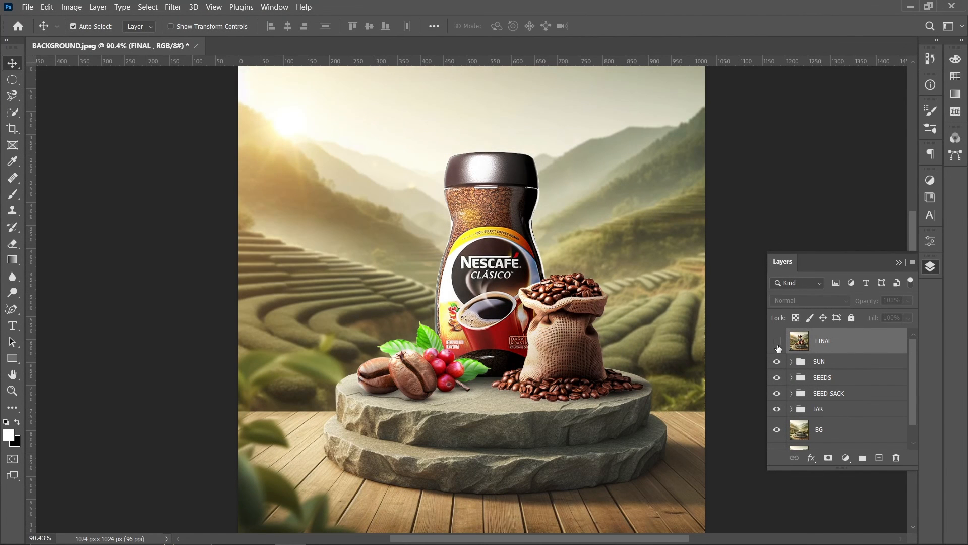
scroll(564, 302, "down", 2)
scroll(565, 302, "up", 2)
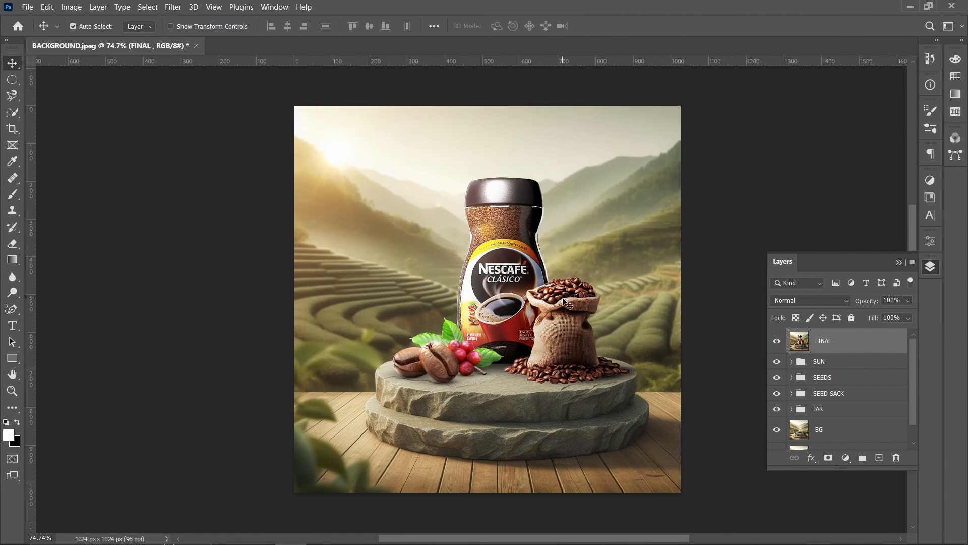